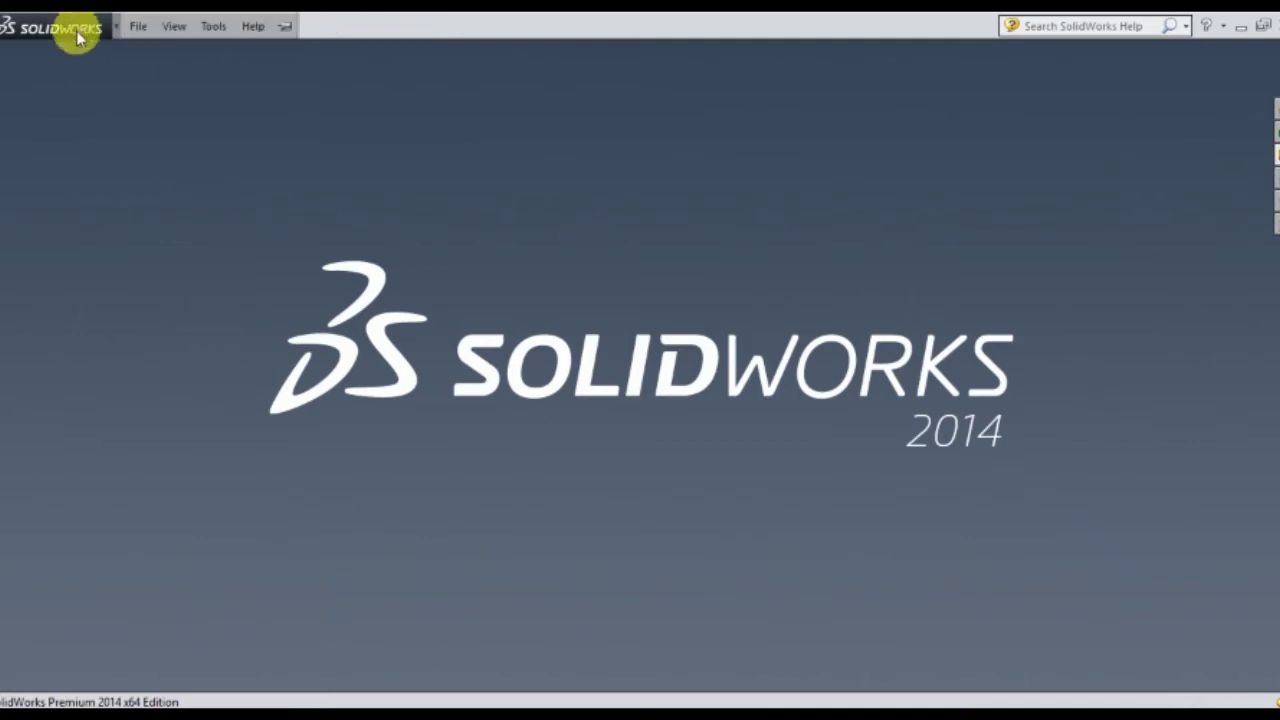
Step: Browse the File, View, Tools and Help menus, ending on the help and licence resources list
left_click(133, 28)
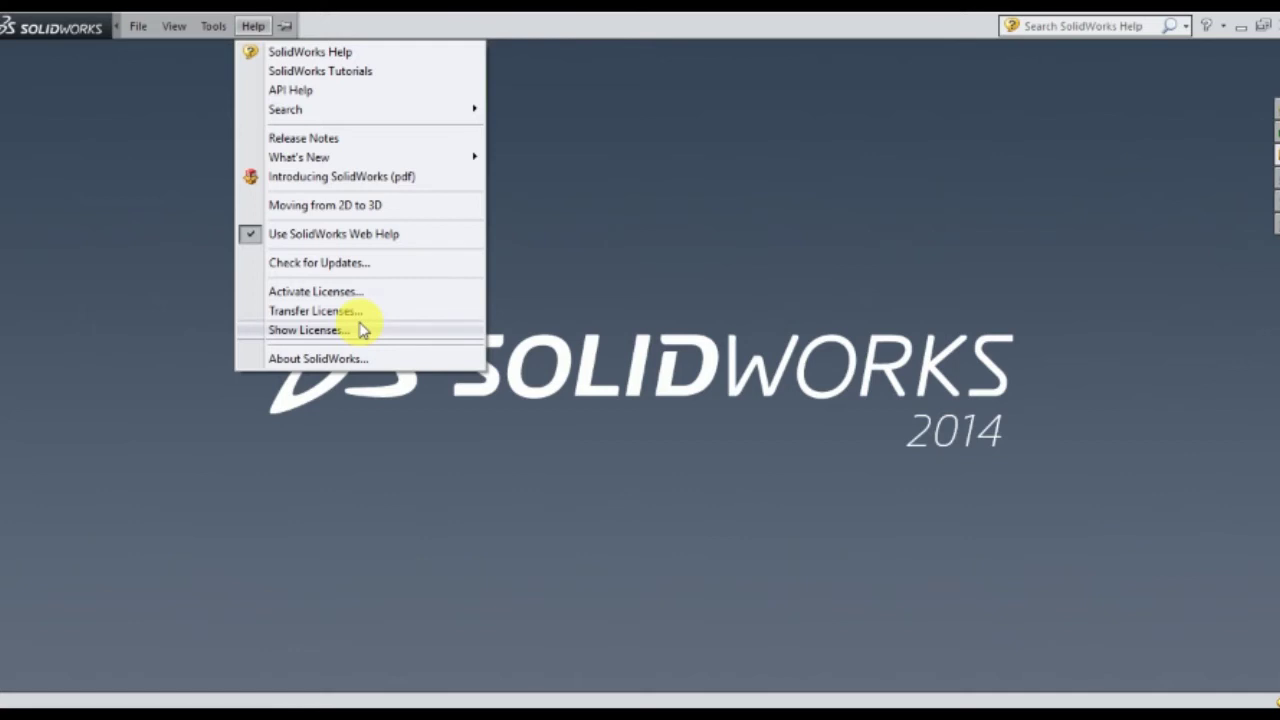
Step: Leave the Help list and show the Options dropdown with its settings, add-ins and size choices
left_click(586, 157)
mouse_move(60, 27)
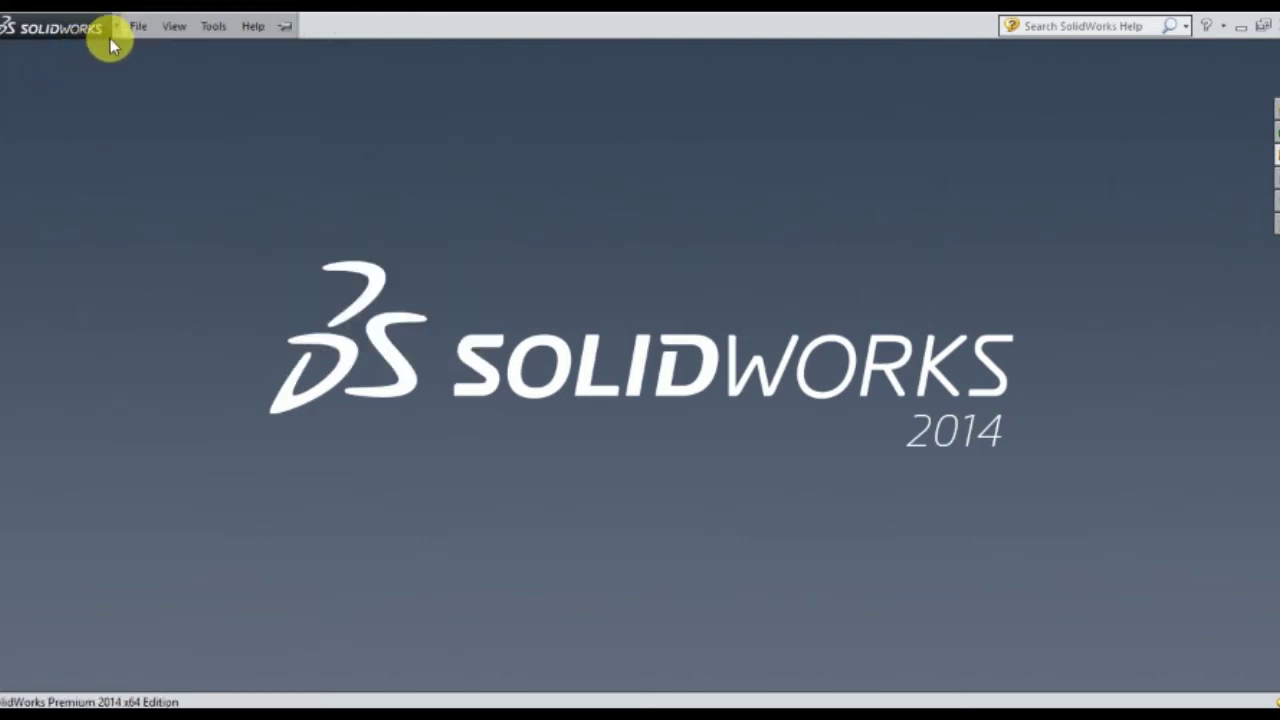
left_click(136, 27)
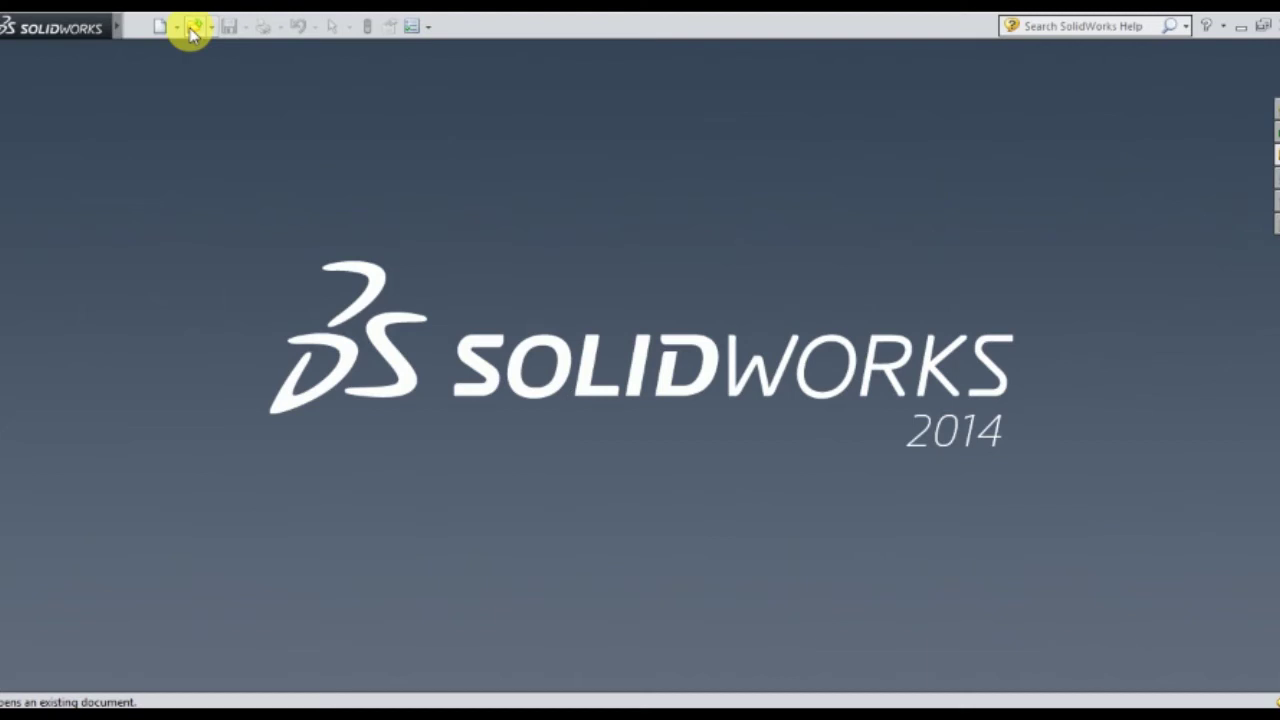
left_click(427, 28)
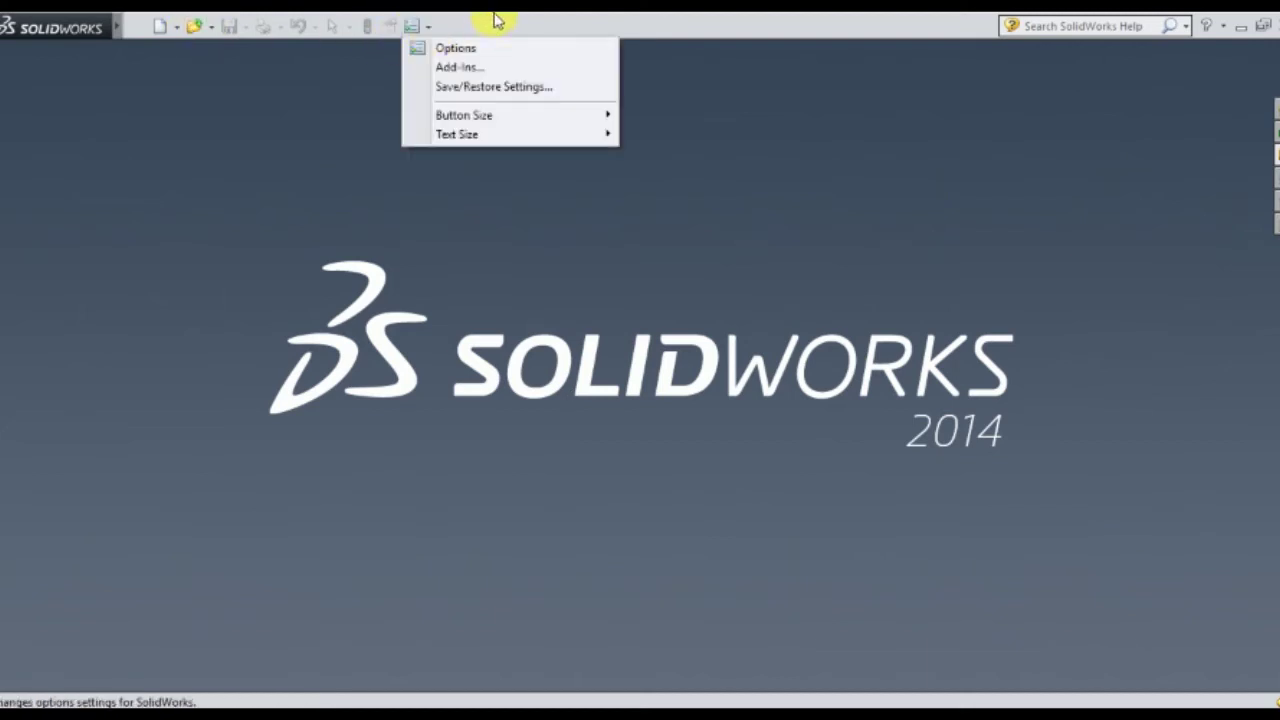
Step: In System Options, view Drawings, Display Style and Area Hatch/Fill, keeping hatch pattern ANSI31
left_click(533, 53)
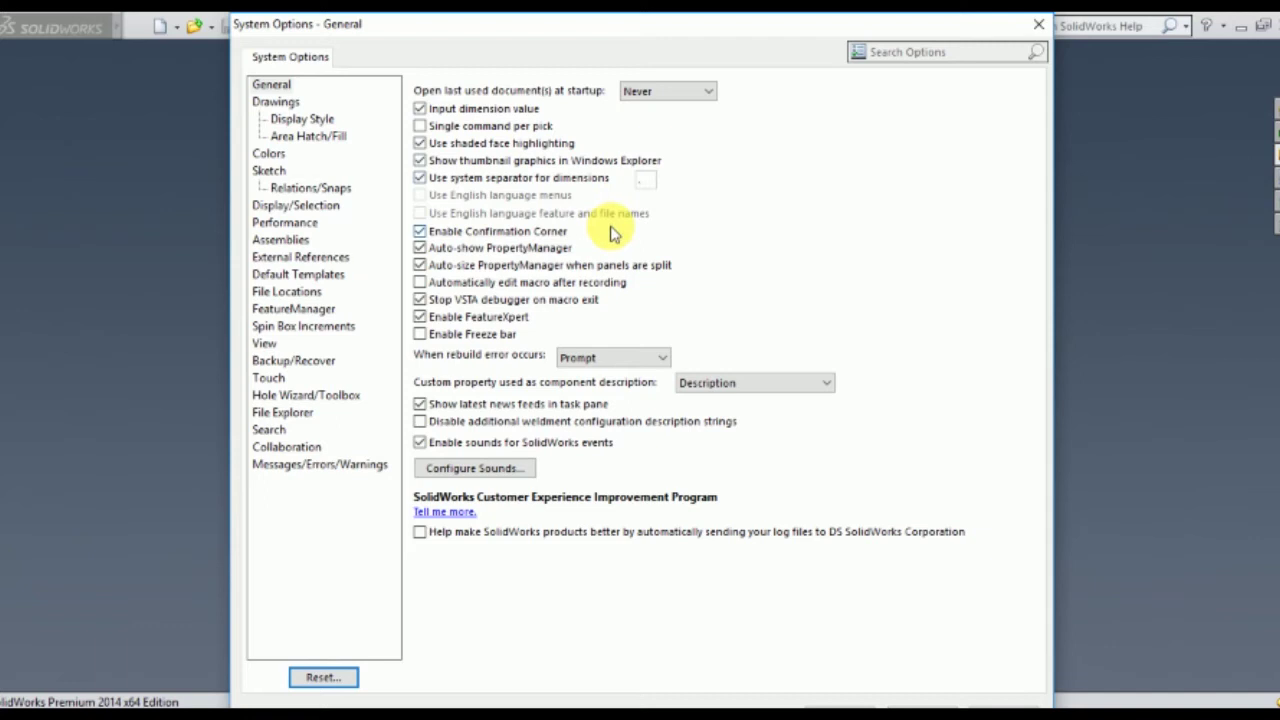
left_click(290, 104)
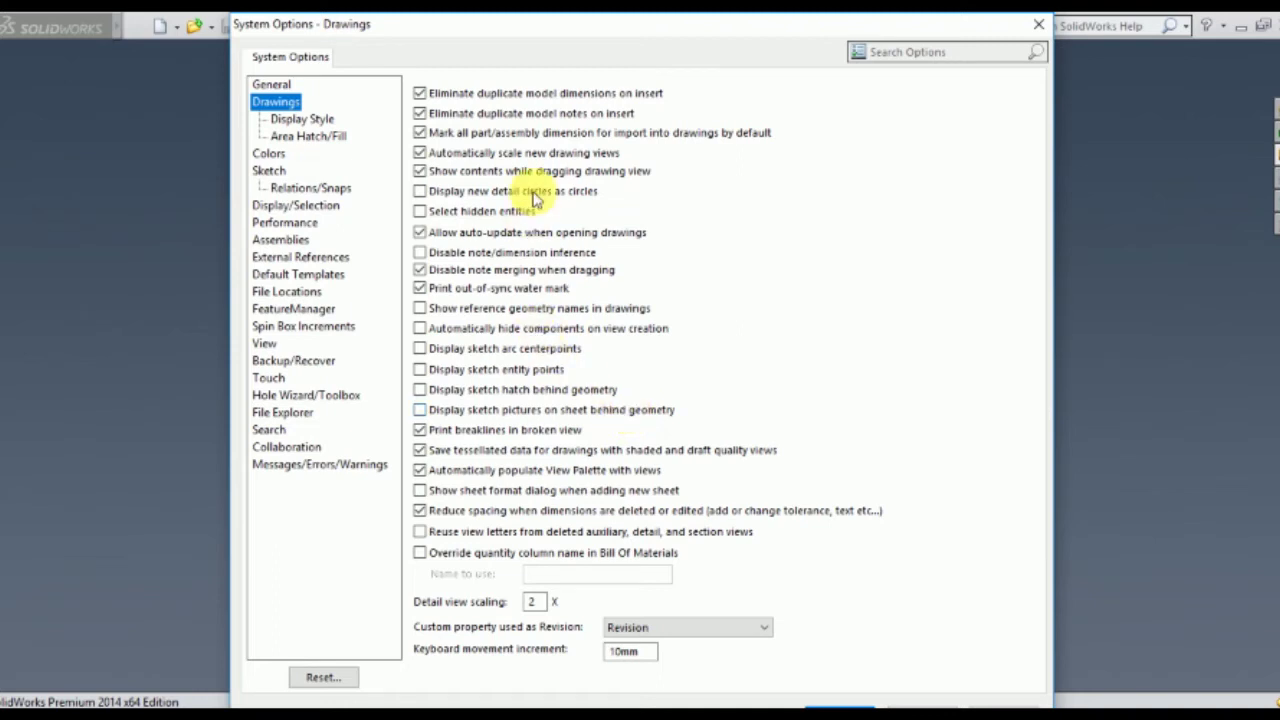
left_click(292, 119)
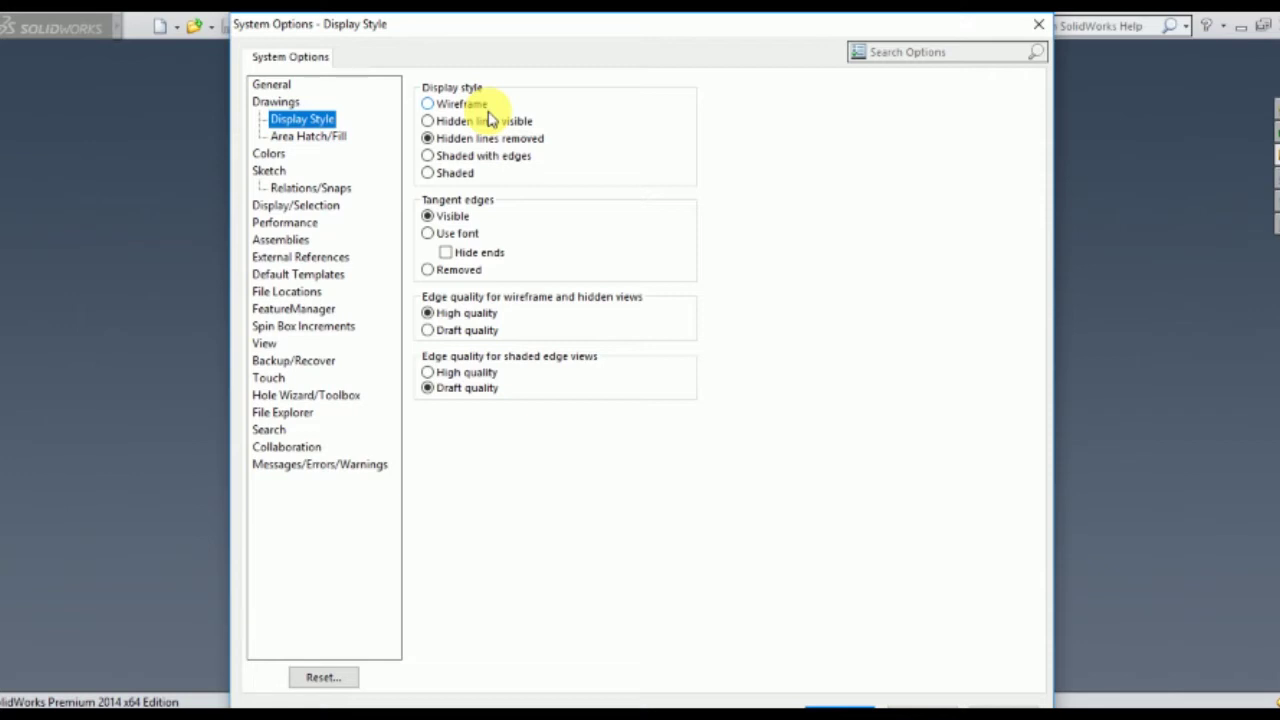
left_click(333, 150)
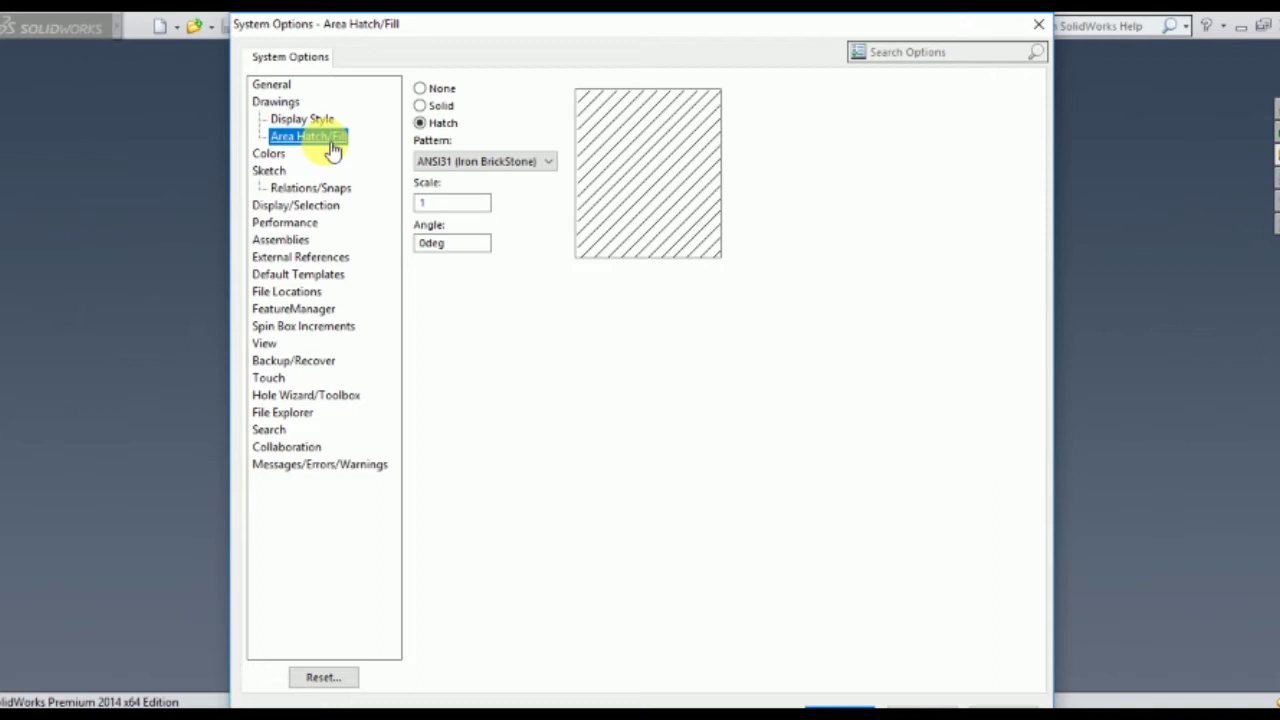
left_click(548, 163)
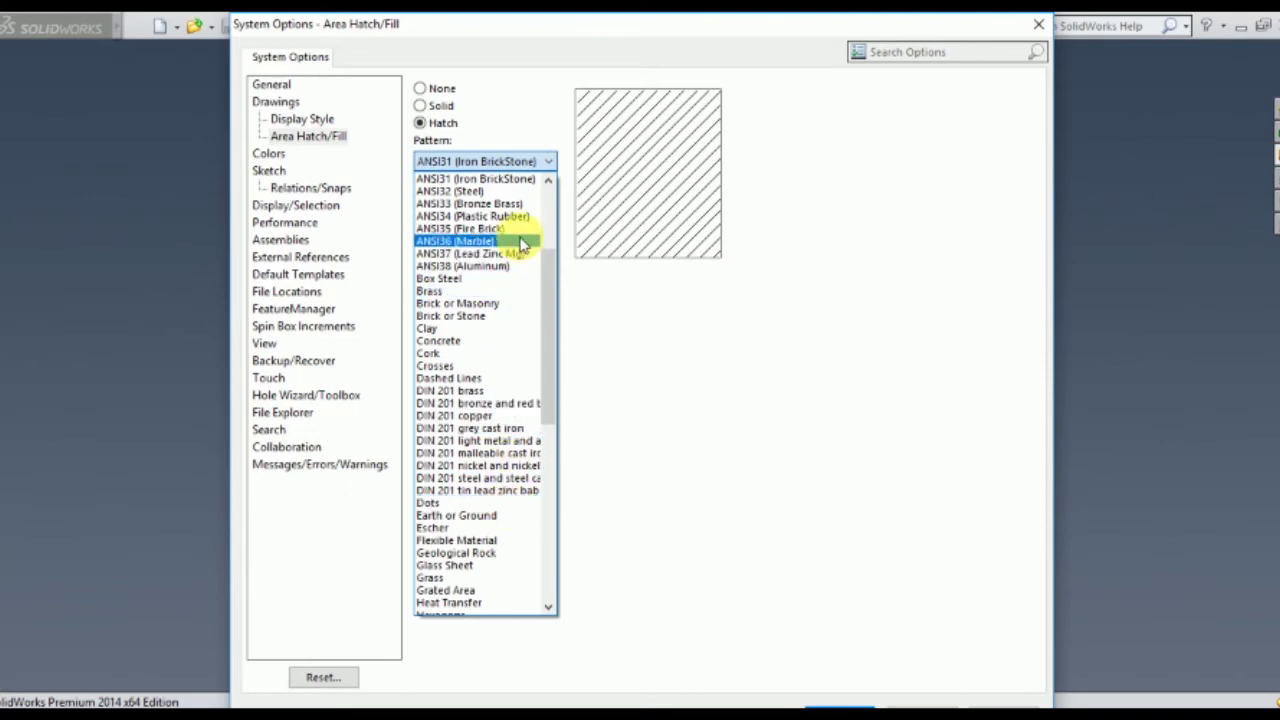
left_click(645, 326)
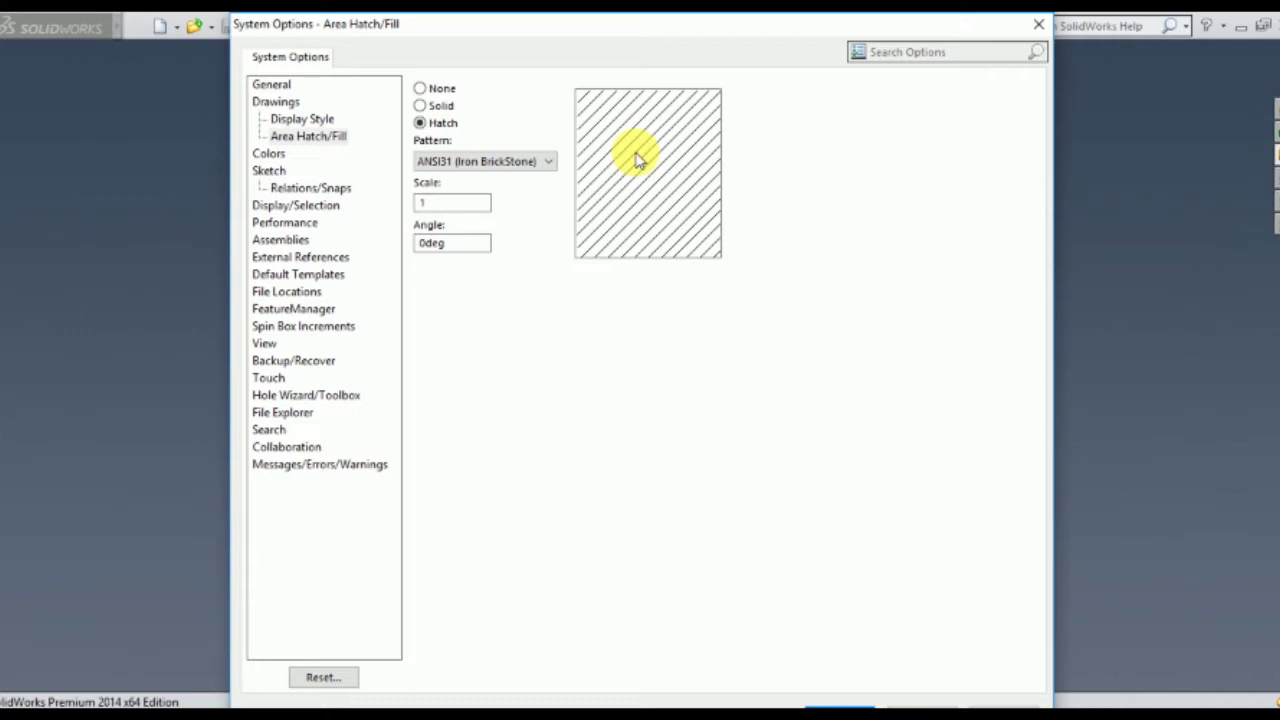
Step: Review the Colors gradient and Viewport Background entries, then view the Sketch Relations/Snaps page
left_click(268, 154)
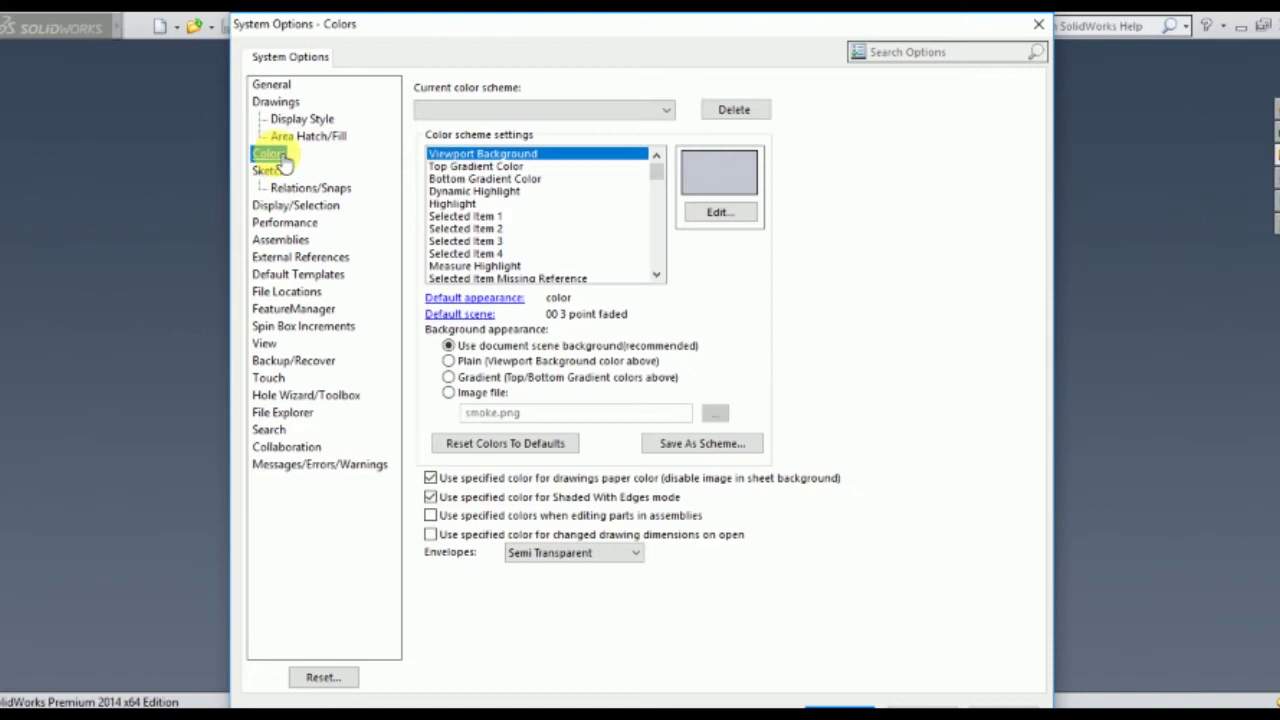
left_click(527, 166)
left_click(528, 179)
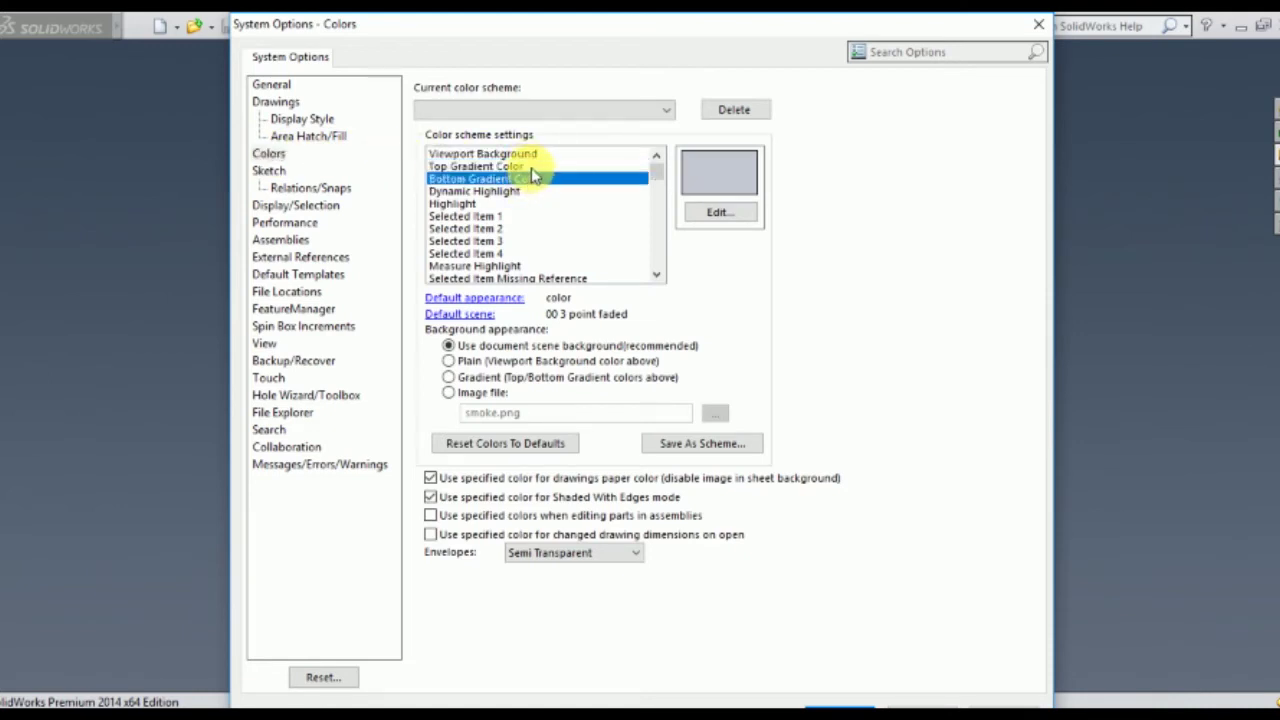
left_click(528, 155)
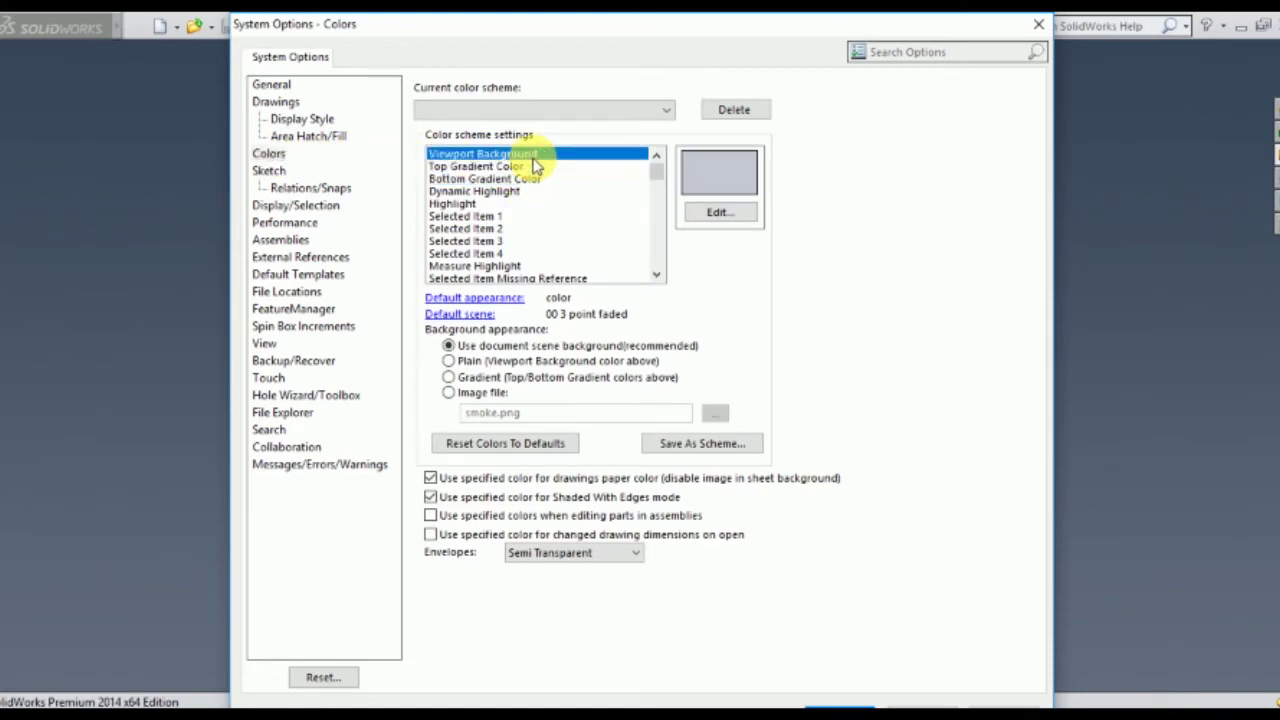
left_click(745, 208)
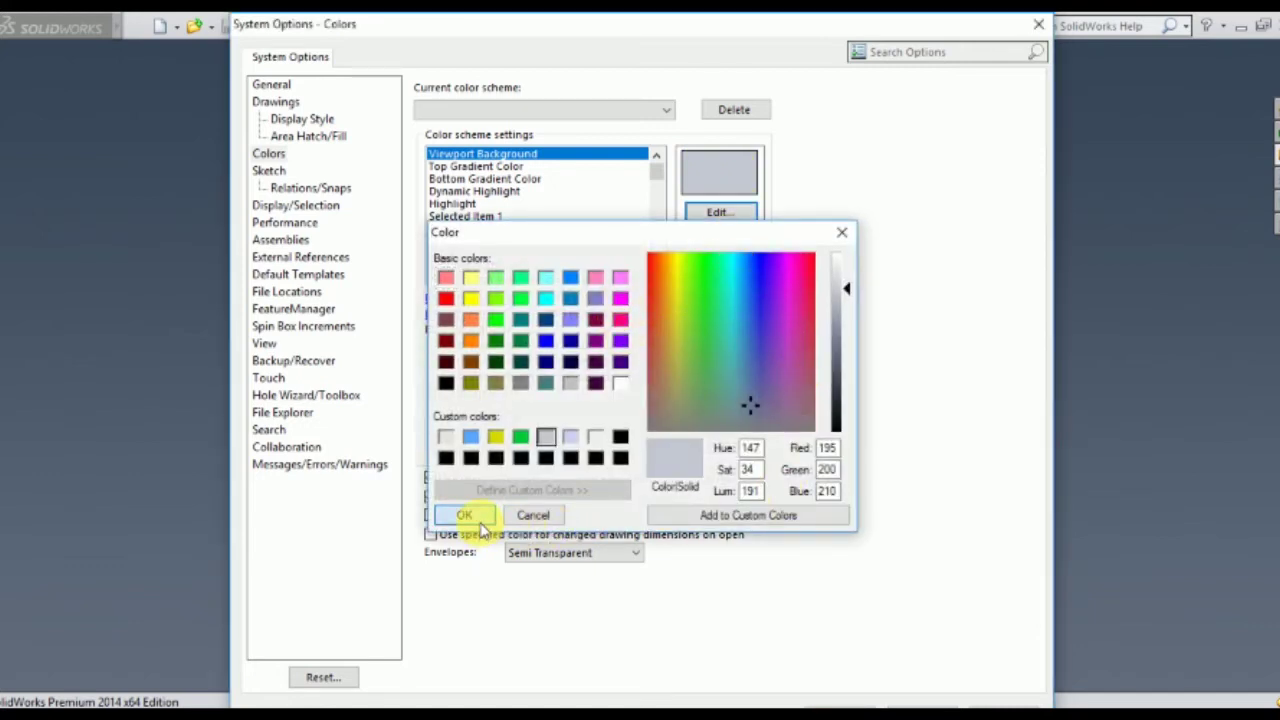
left_click(470, 515)
left_click(280, 171)
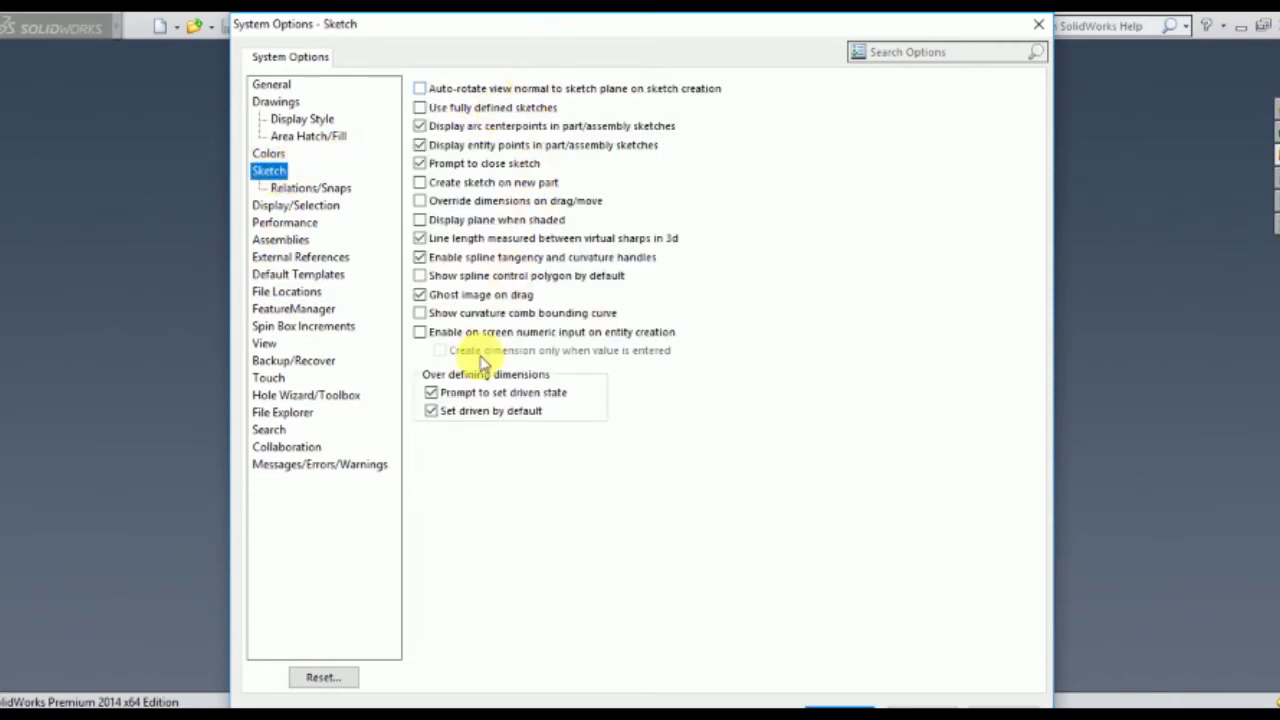
left_click(340, 188)
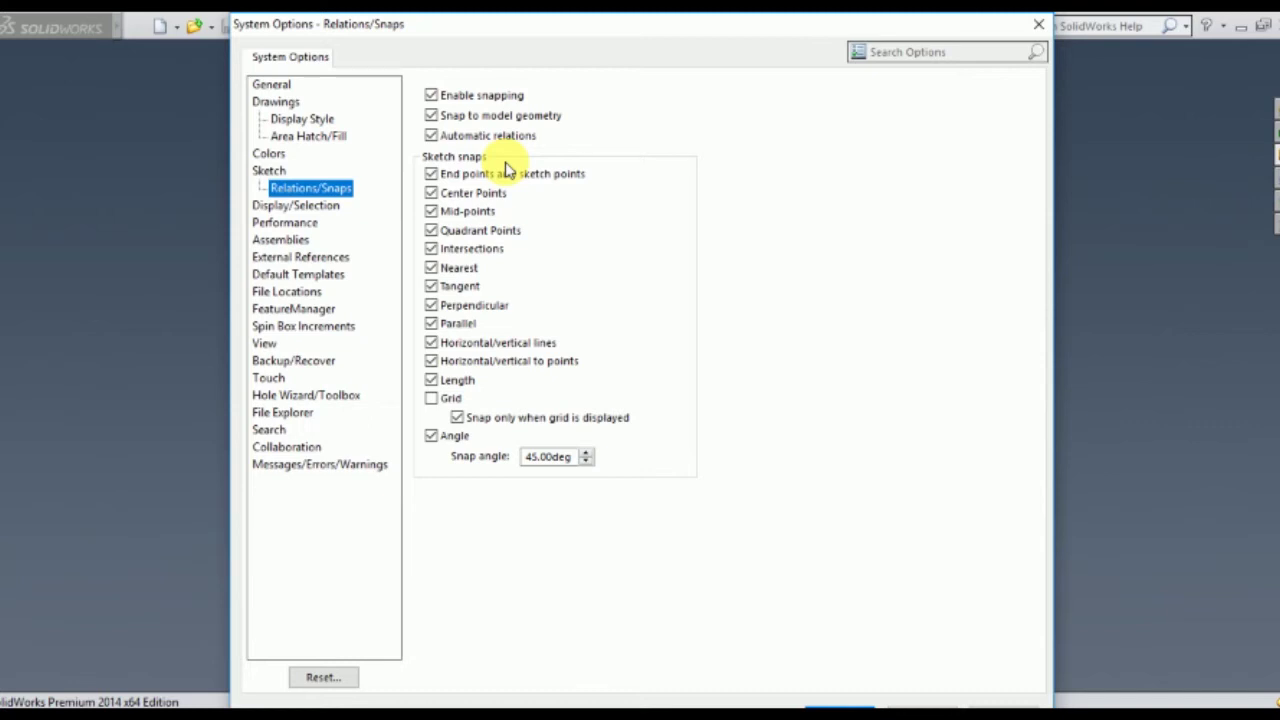
Step: Page through Display/Selection, Performance, Assemblies and External References to the Default Templates page
left_click(330, 207)
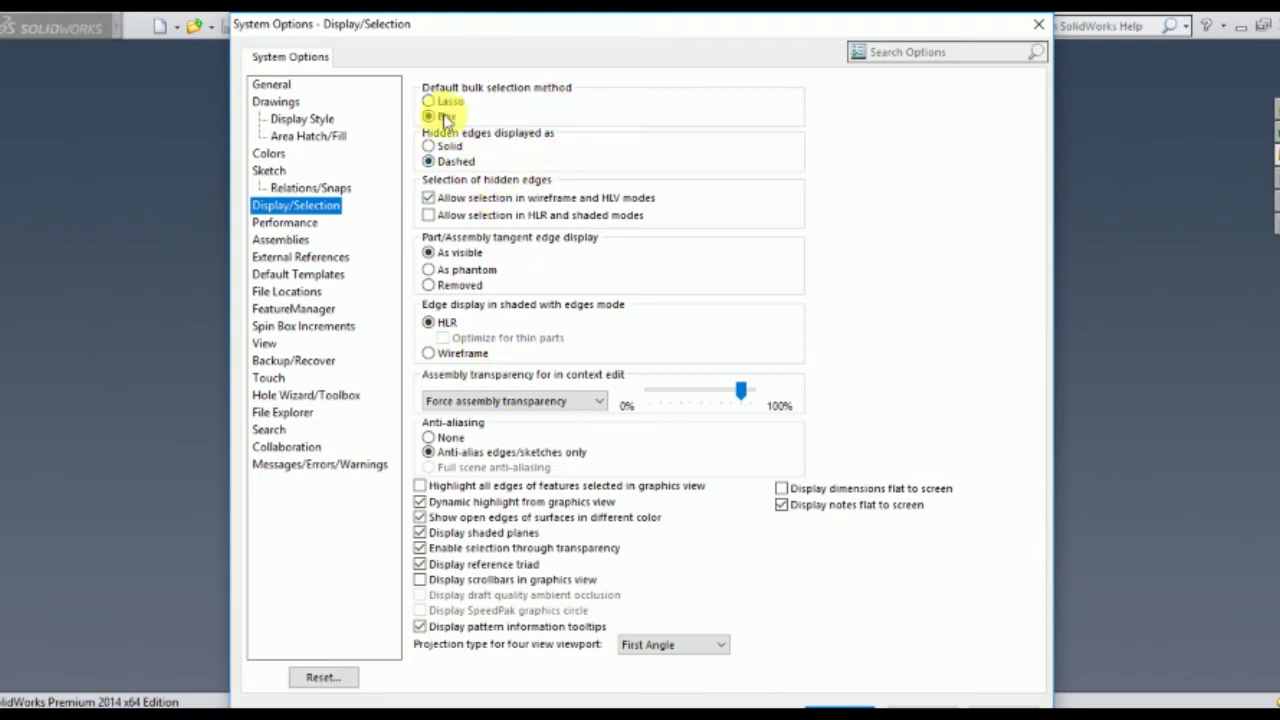
left_click(314, 226)
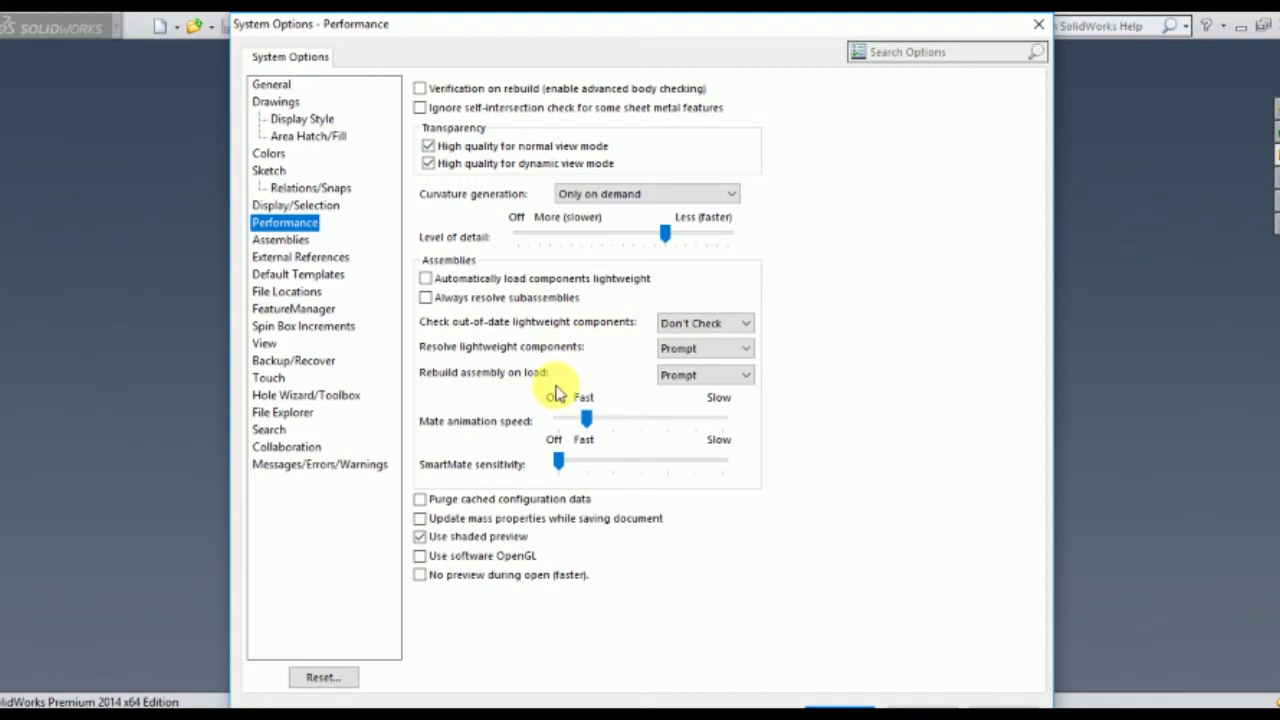
left_click(292, 241)
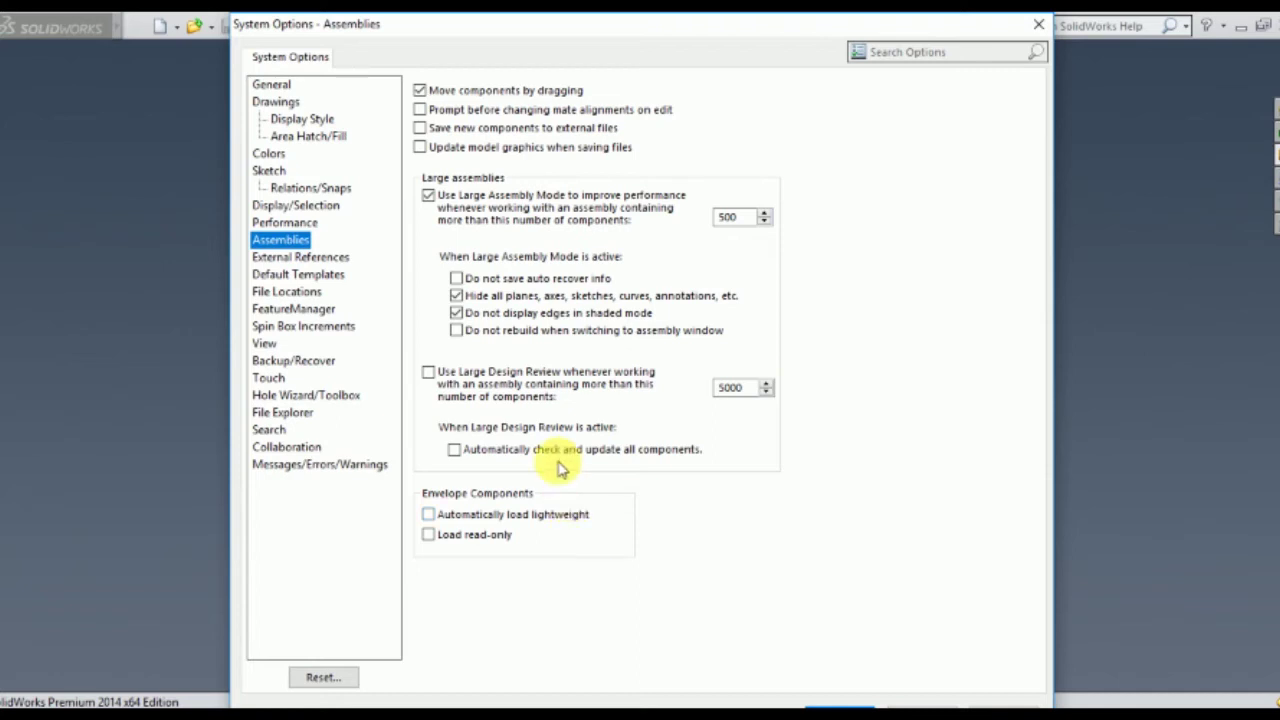
left_click(312, 258)
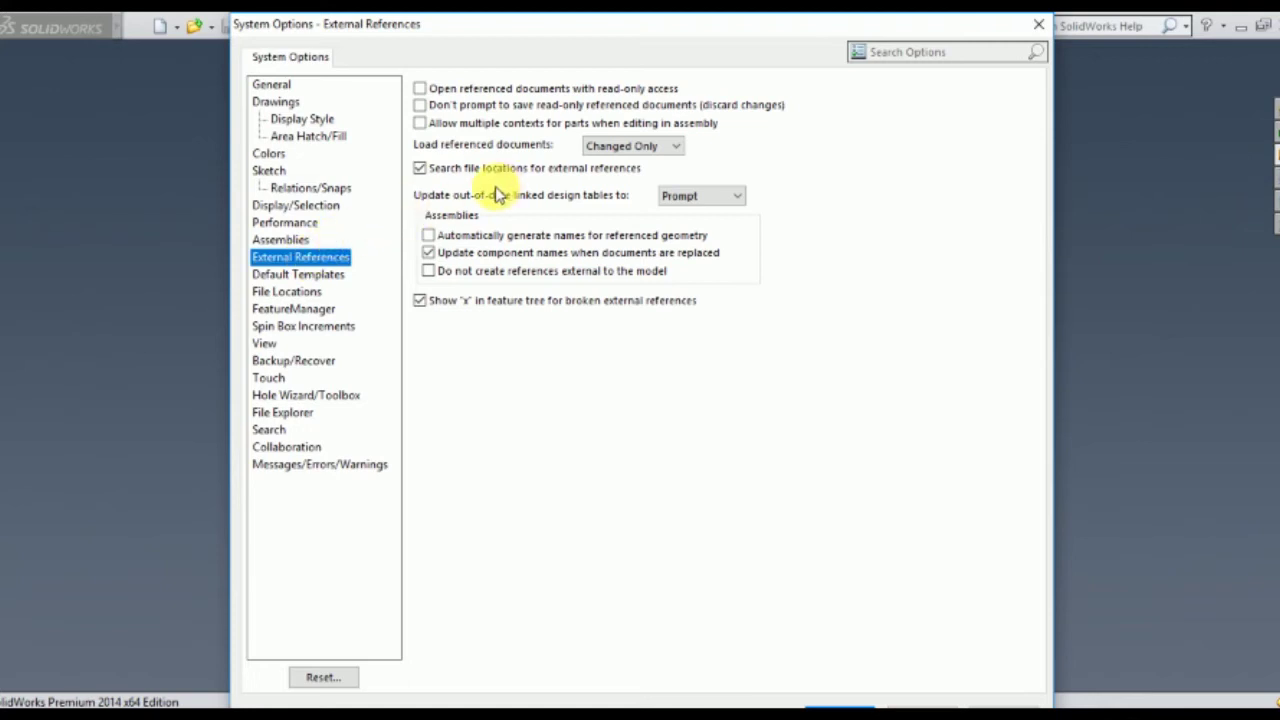
left_click(343, 278)
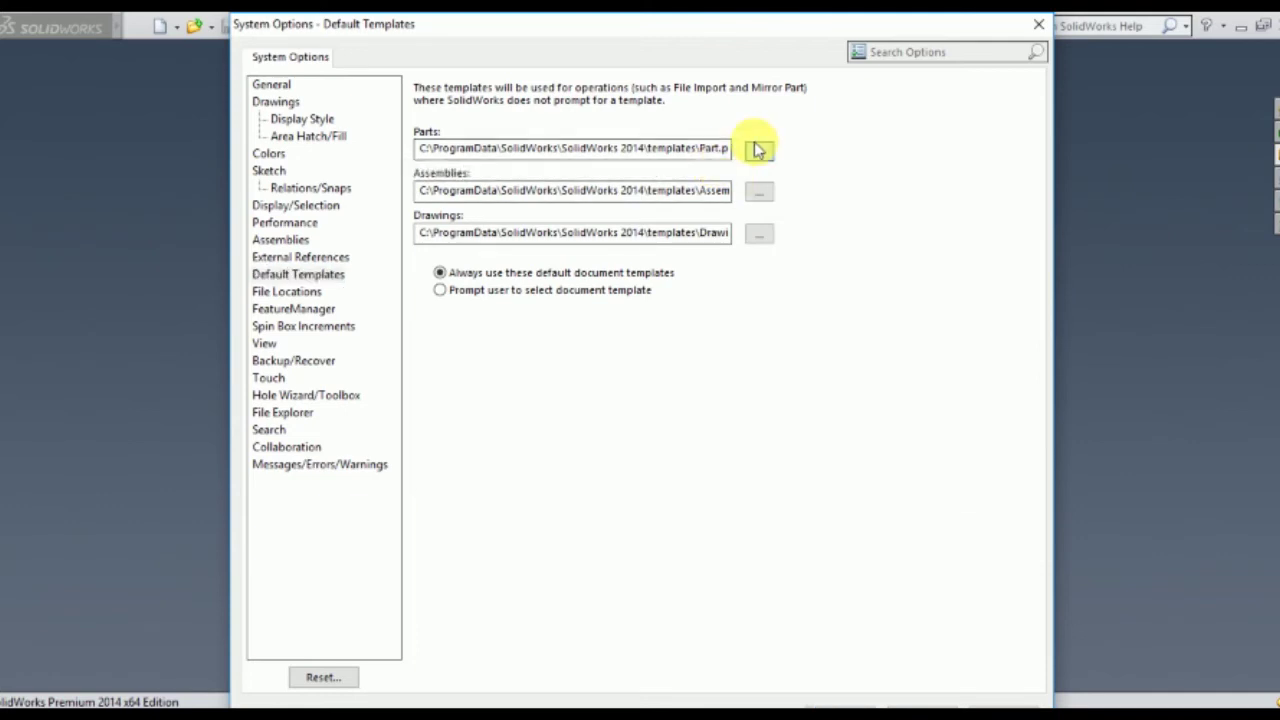
Step: Glance at the part template chooser, then page from File Locations through View to Backup/Recover
left_click(760, 150)
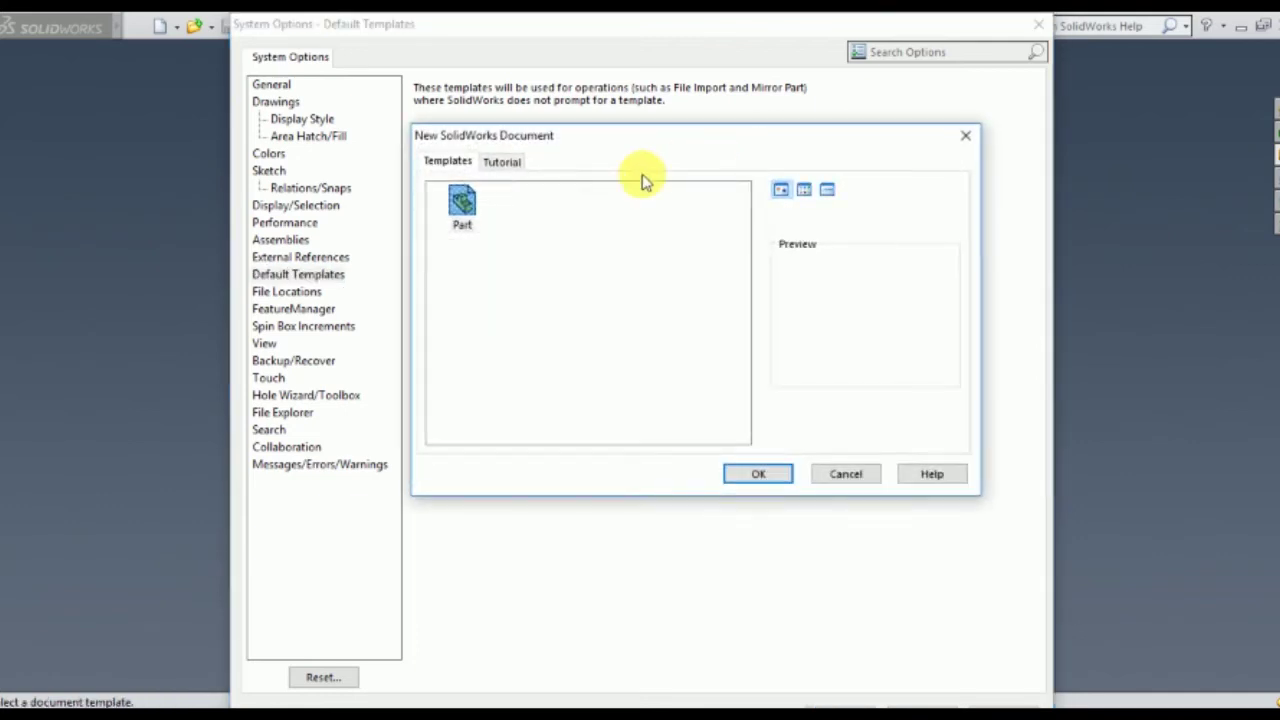
left_click(758, 474)
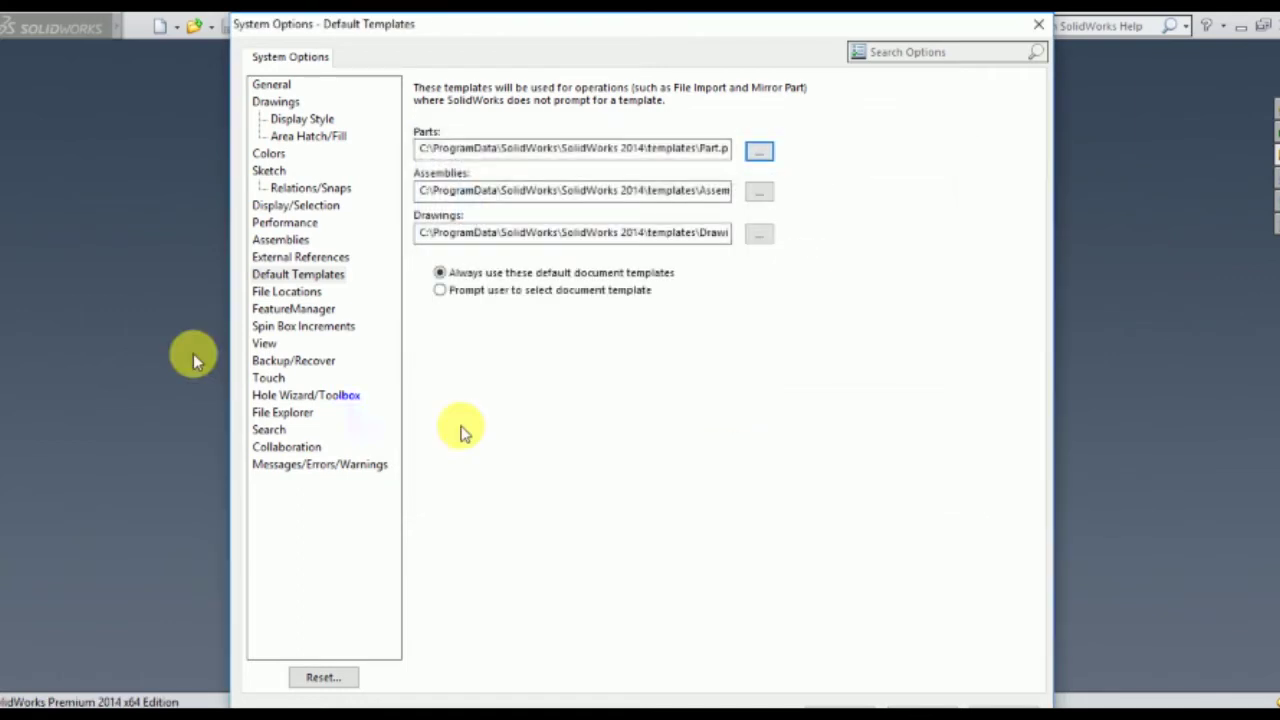
left_click(295, 293)
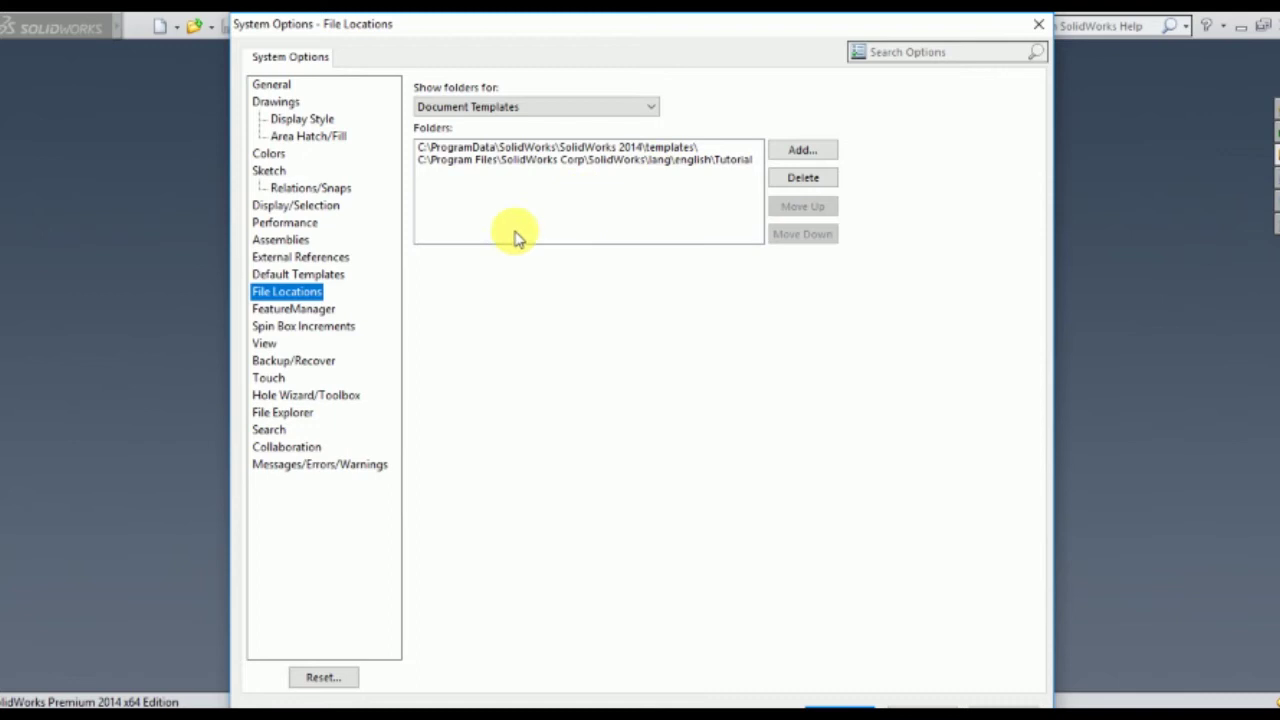
left_click(308, 312)
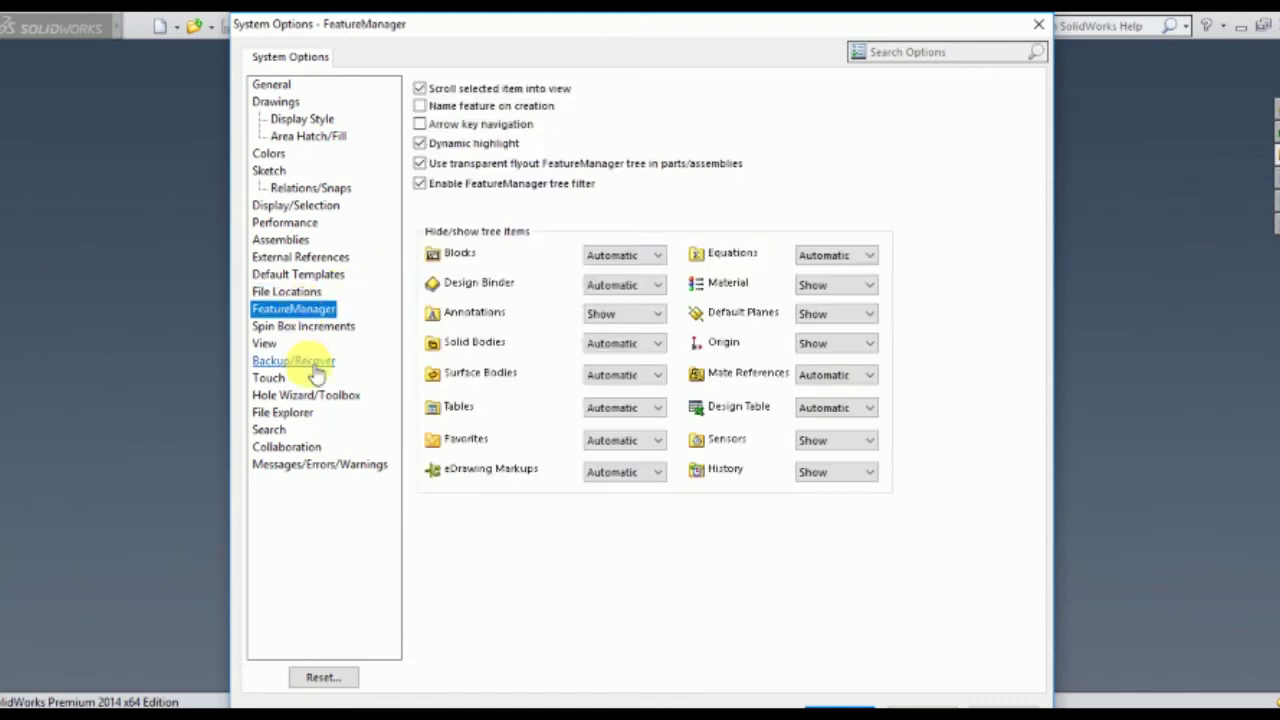
left_click(322, 330)
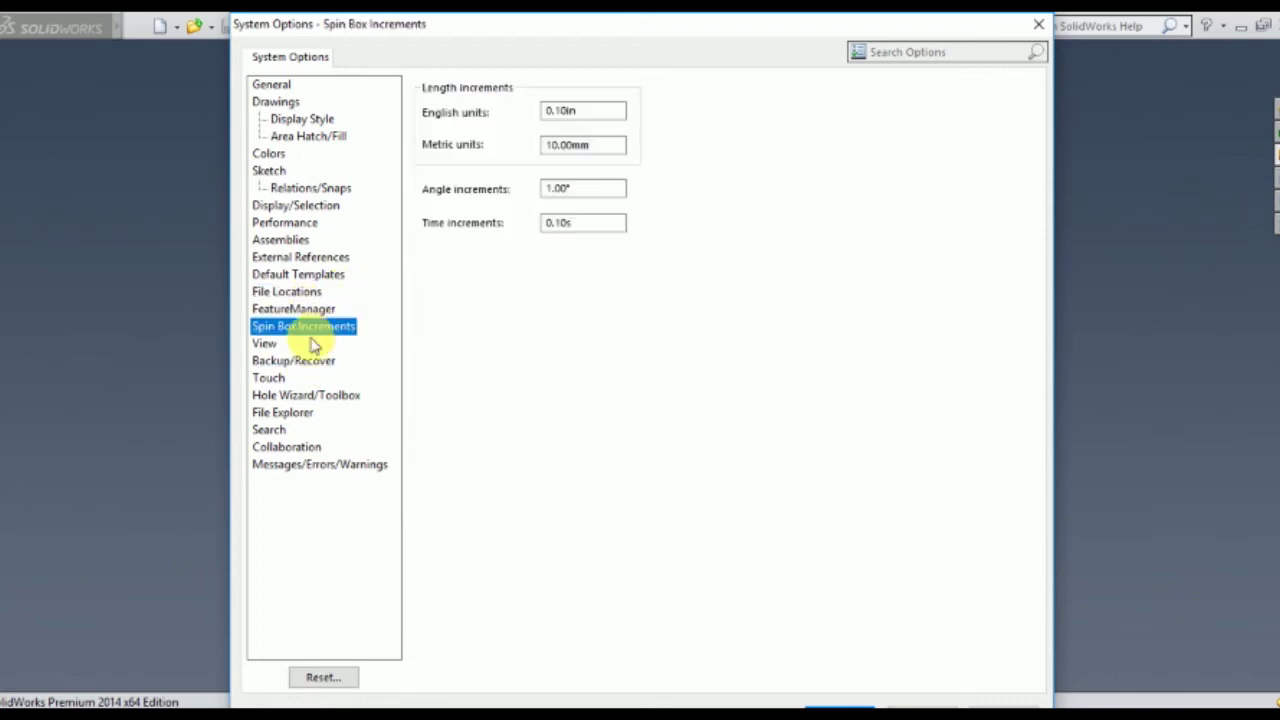
left_click(276, 345)
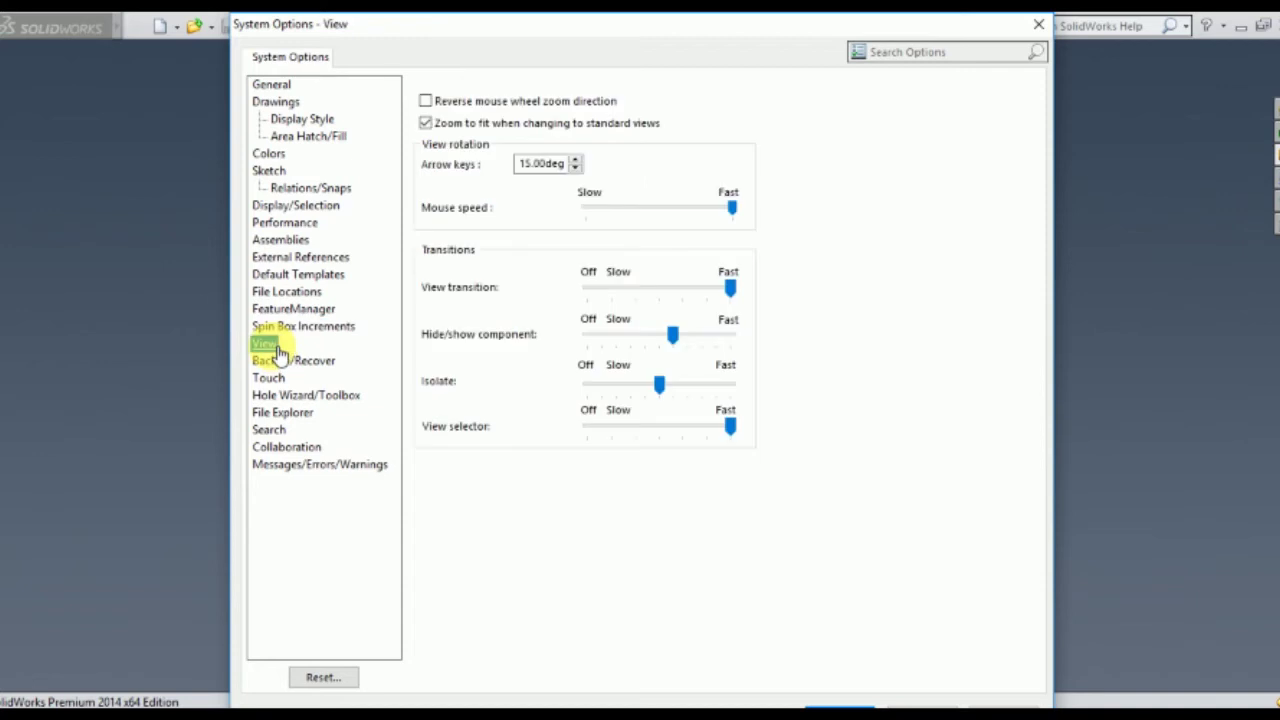
left_click(278, 362)
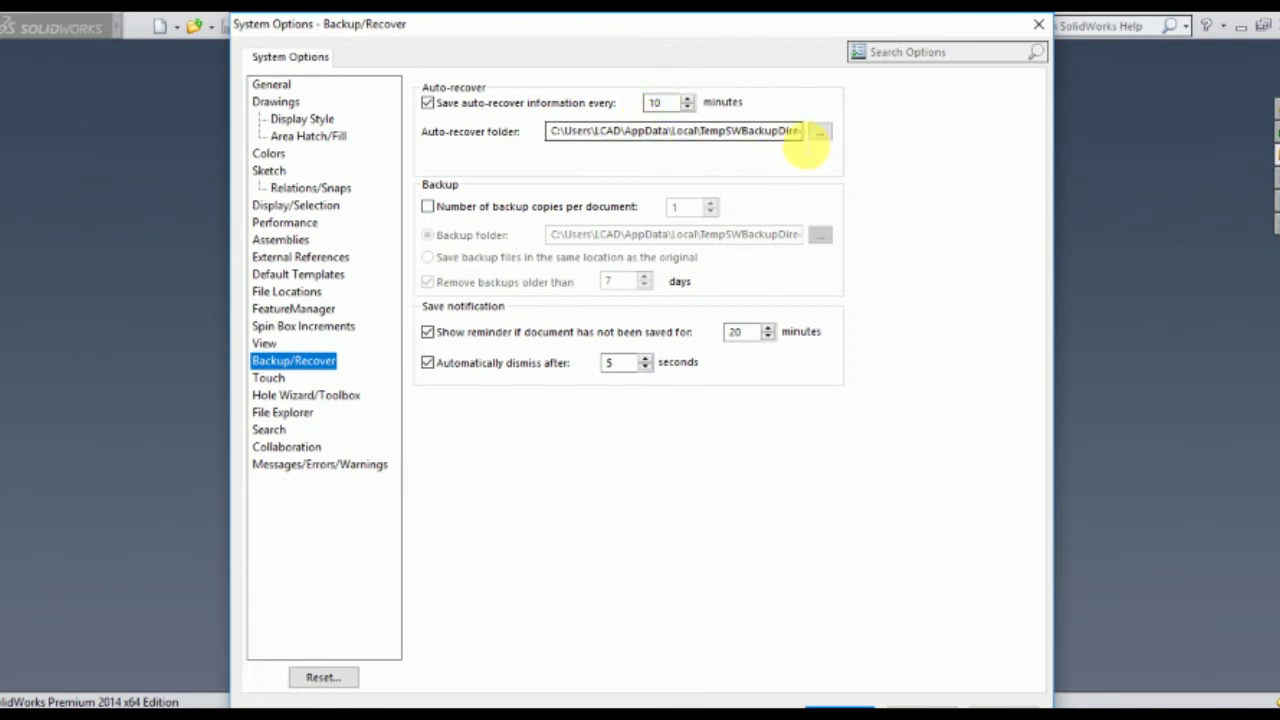
Step: Keep 10-minute auto-recover on, browse Touch through Messages/Errors/Warnings, and accept System Options
left_click(428, 103)
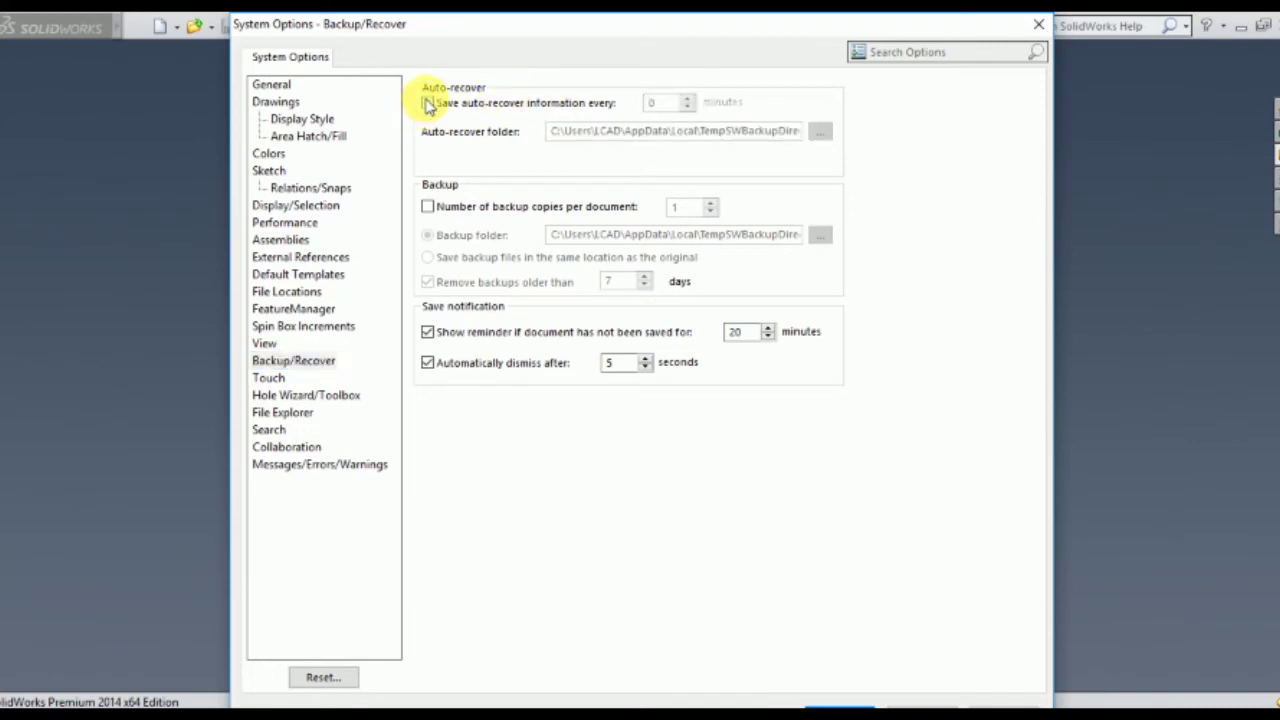
left_click(428, 103)
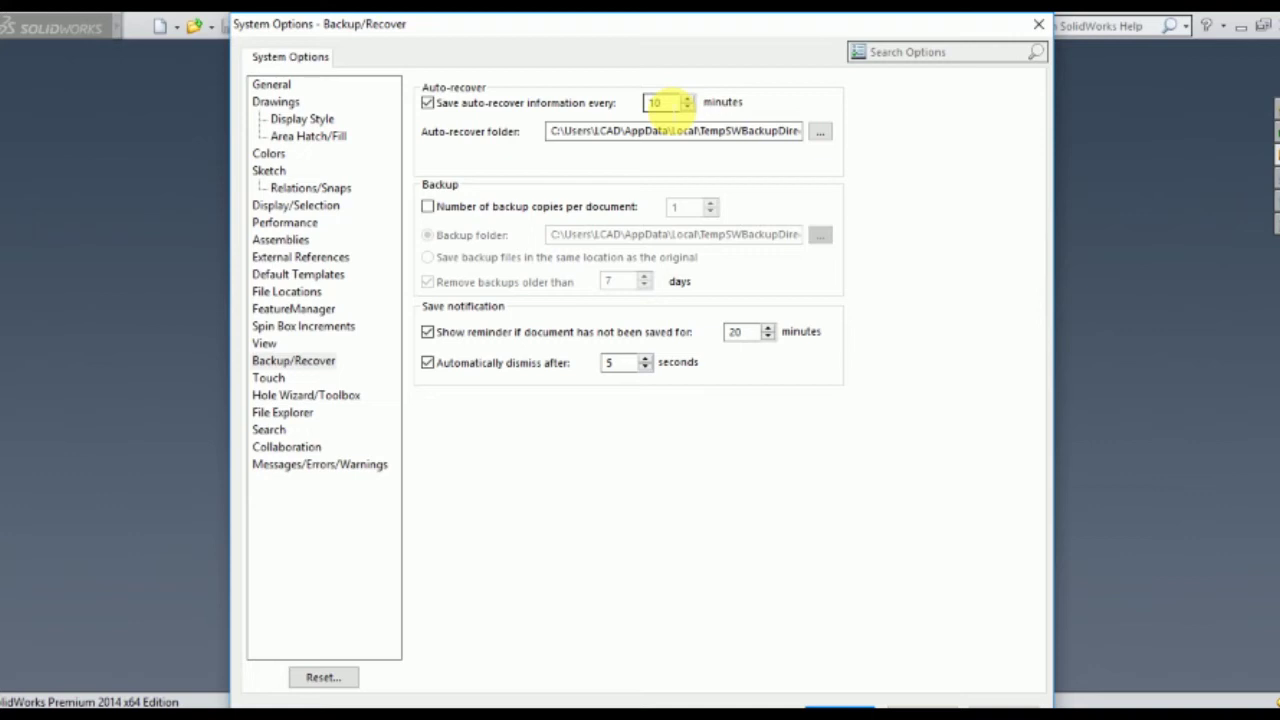
left_click(268, 378)
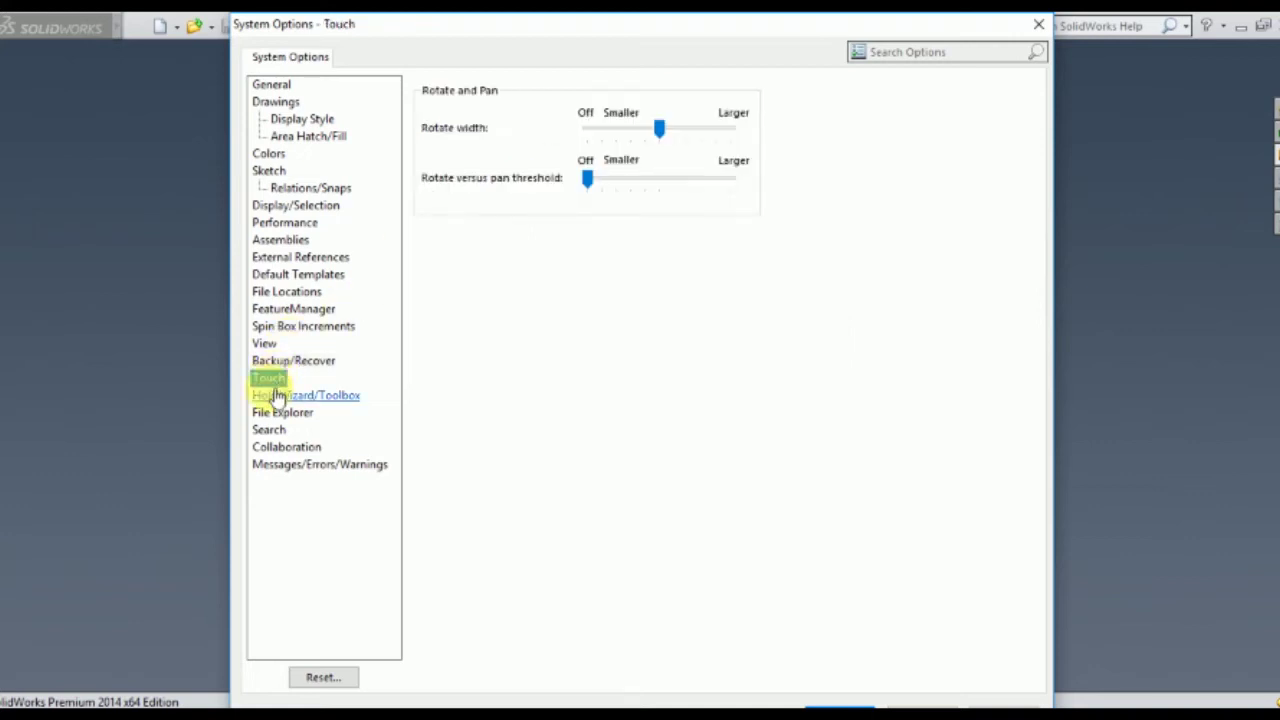
left_click(277, 396)
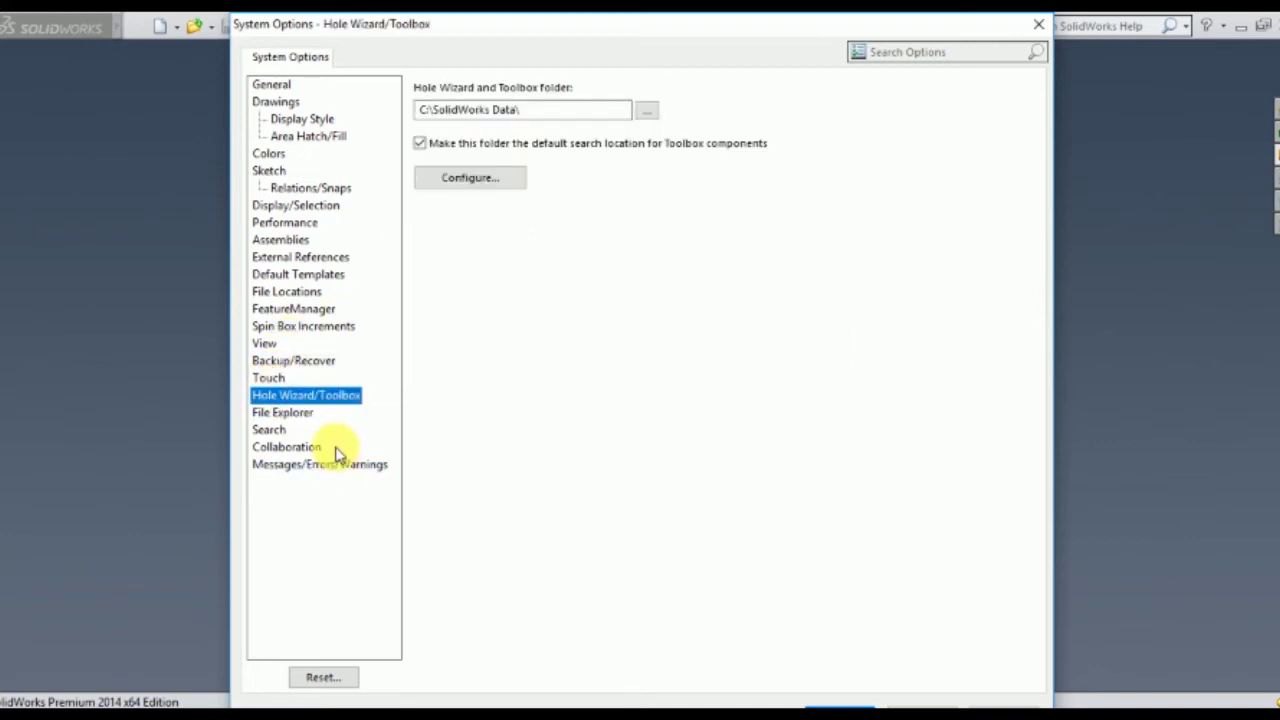
left_click(280, 413)
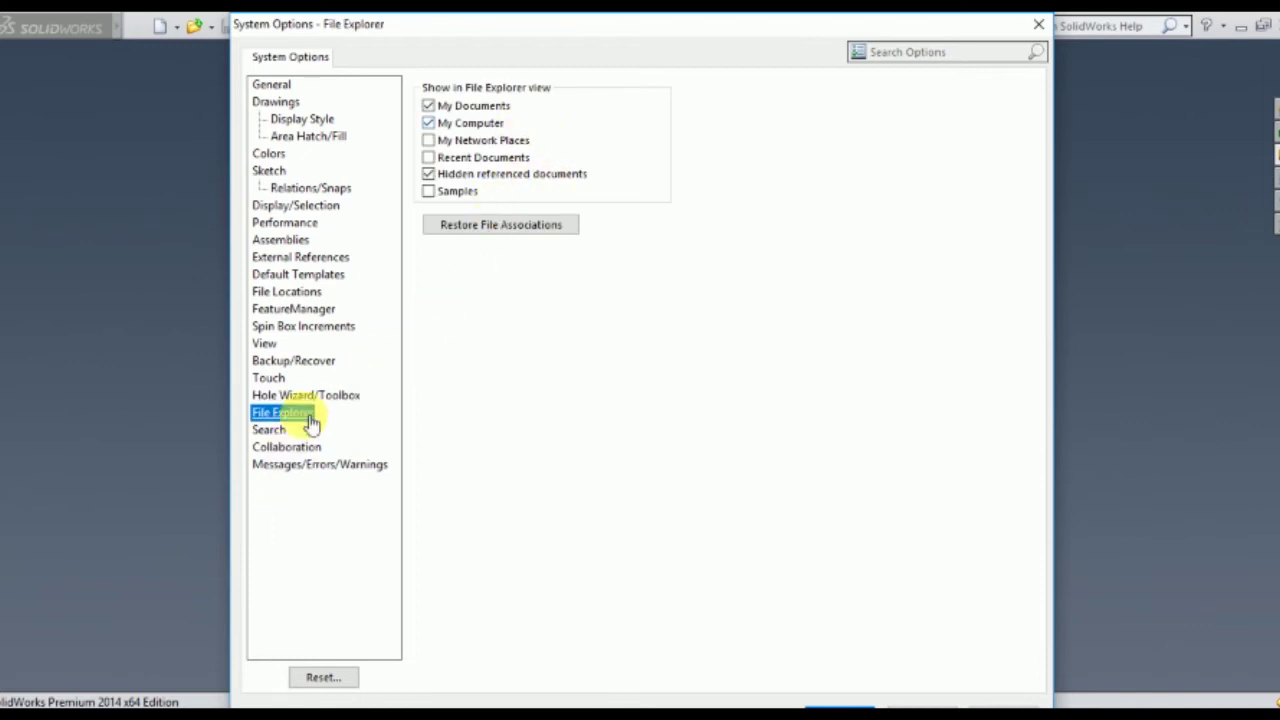
left_click(278, 431)
left_click(288, 464)
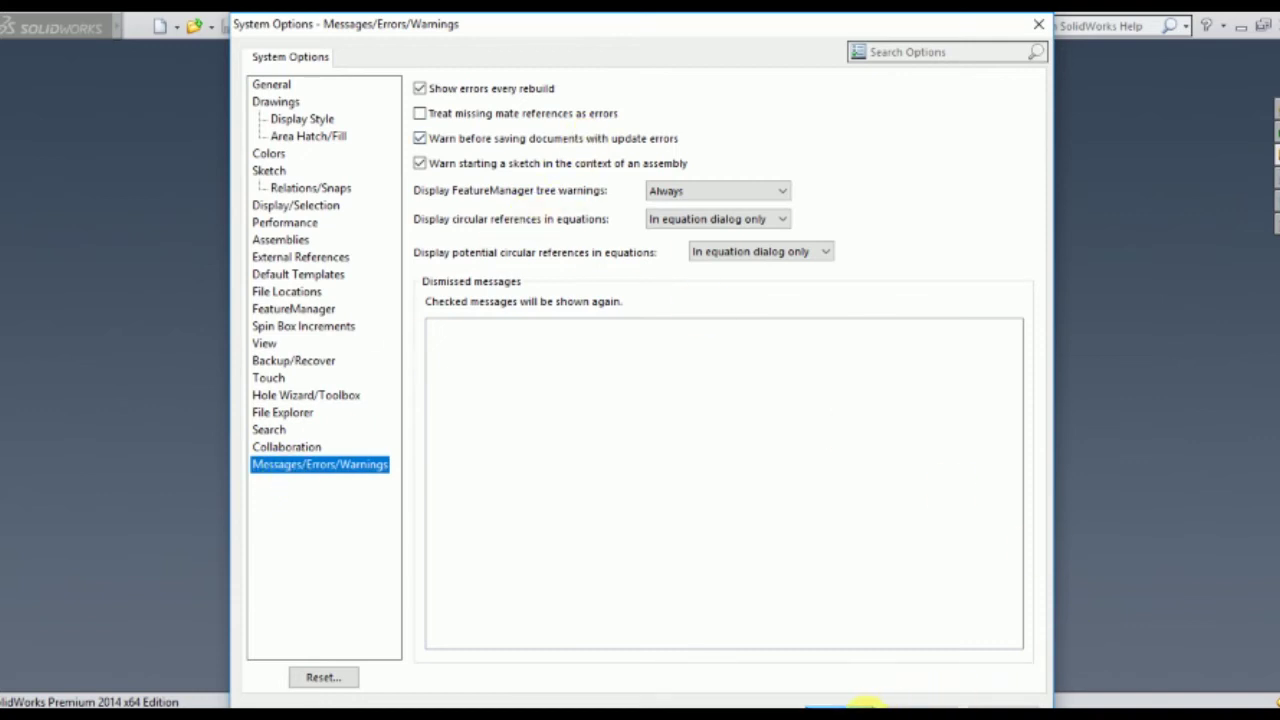
left_click(860, 705)
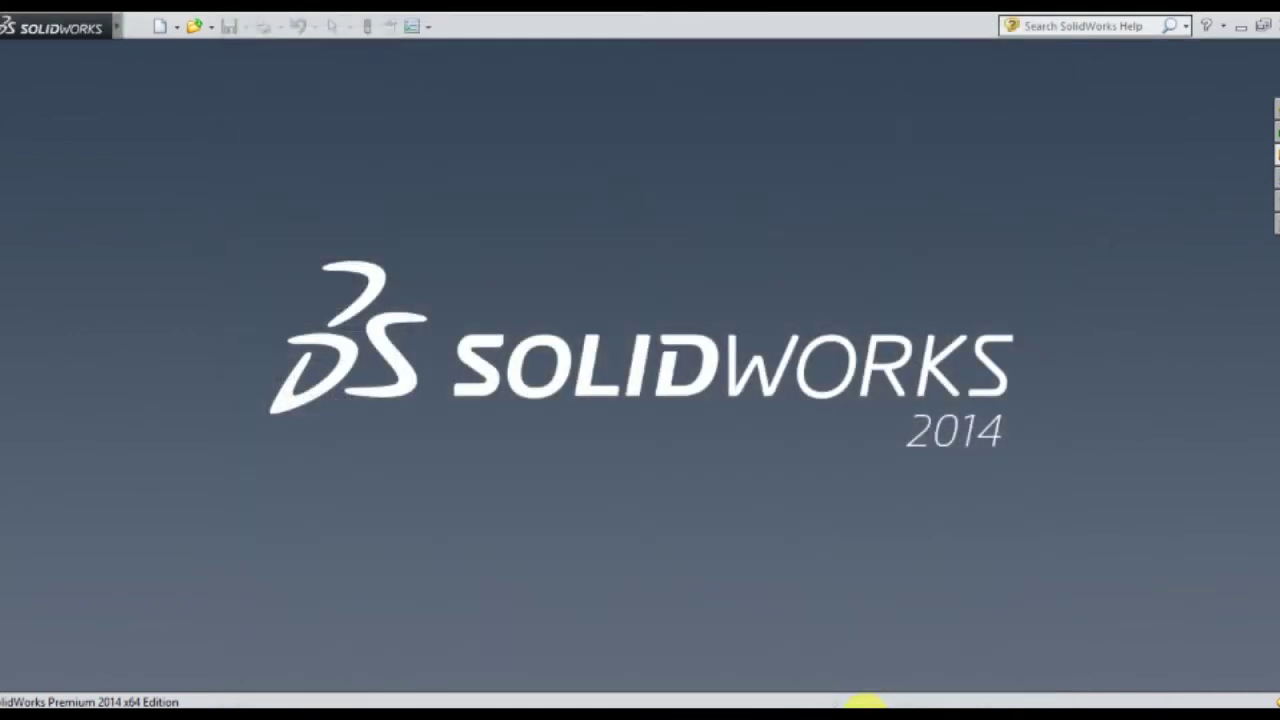
left_click(426, 27)
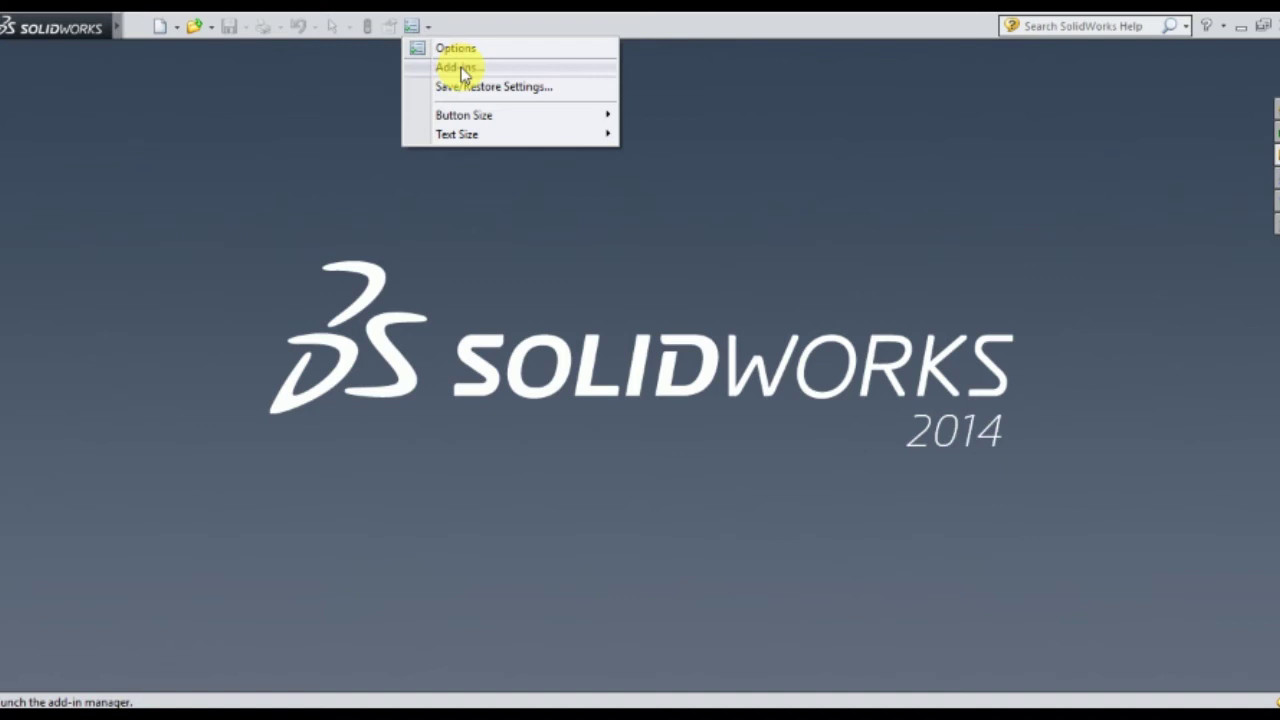
Step: Check SolidWorks Toolbox and PhotoView 360 in the Add-Ins manager and apply
left_click(462, 70)
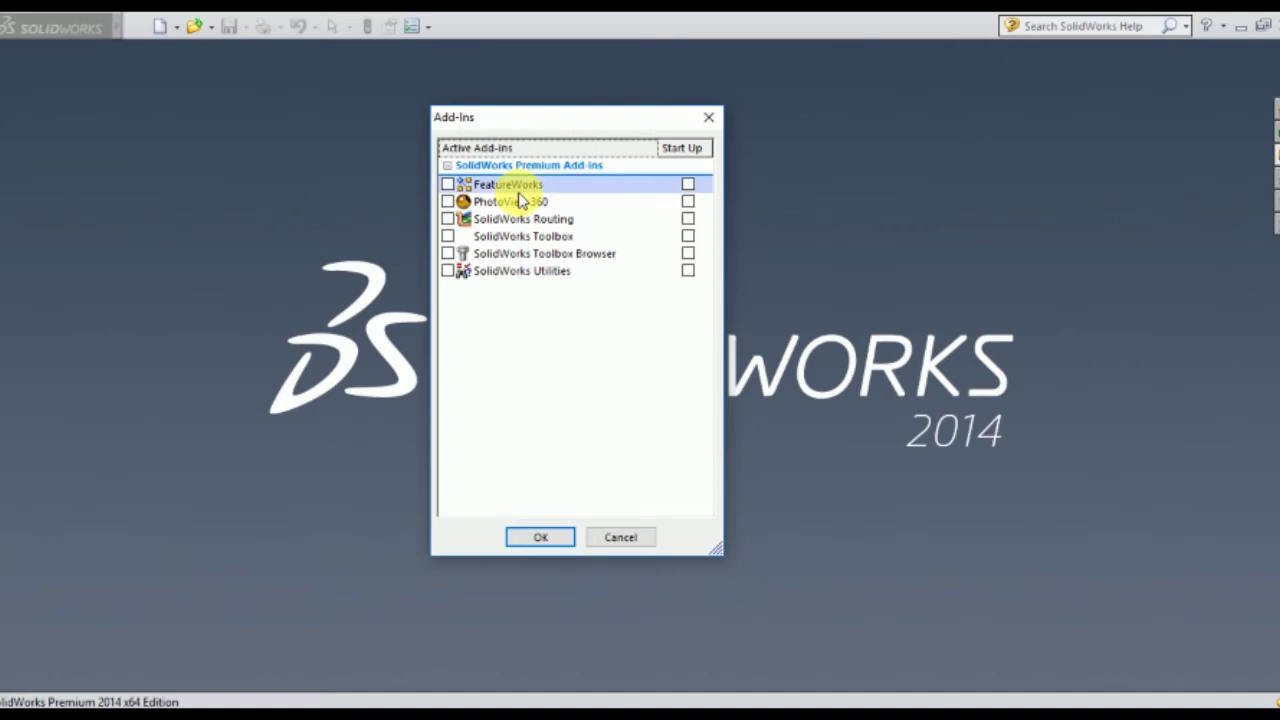
left_click(470, 201)
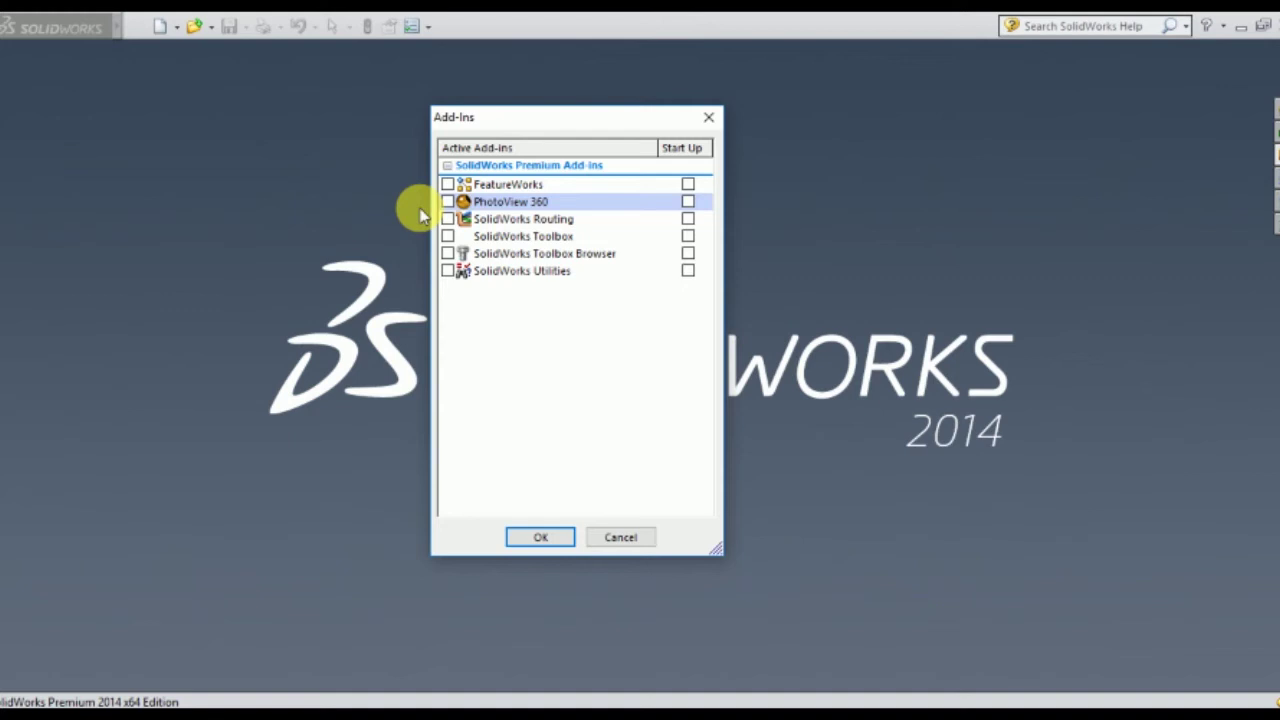
left_click(455, 253)
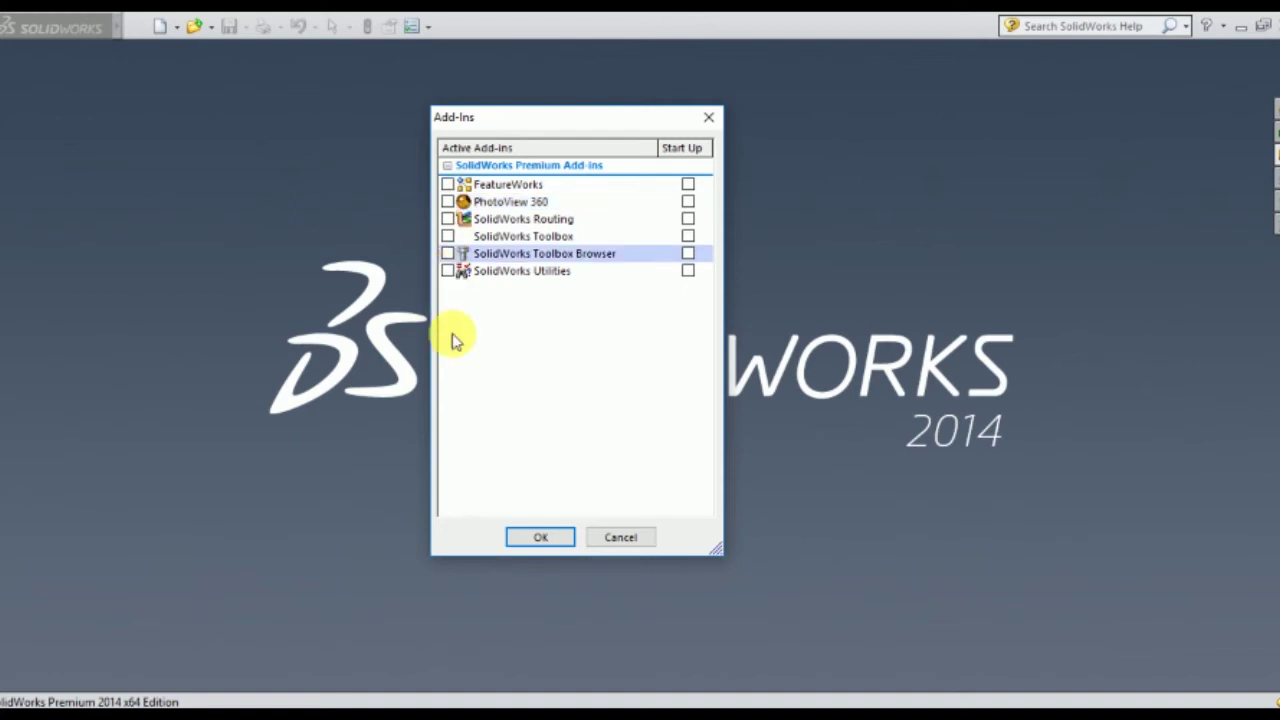
left_click(452, 238)
left_click(447, 236)
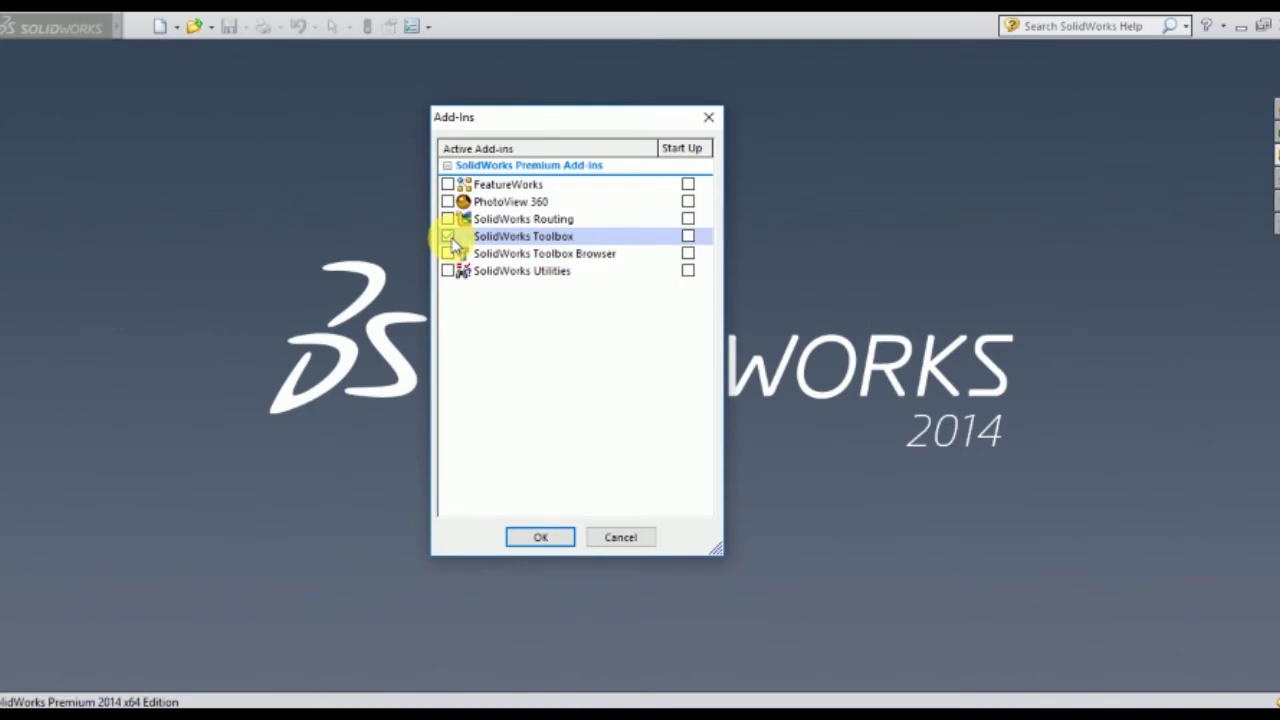
left_click(447, 202)
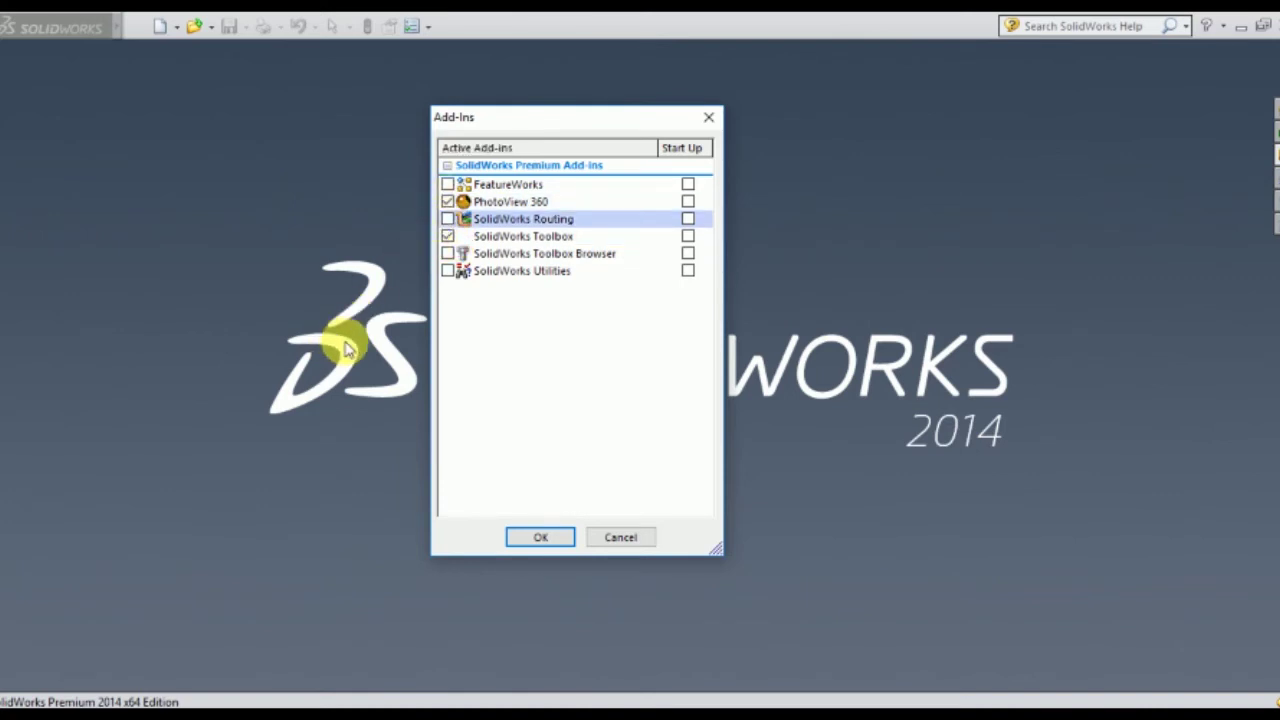
left_click(537, 538)
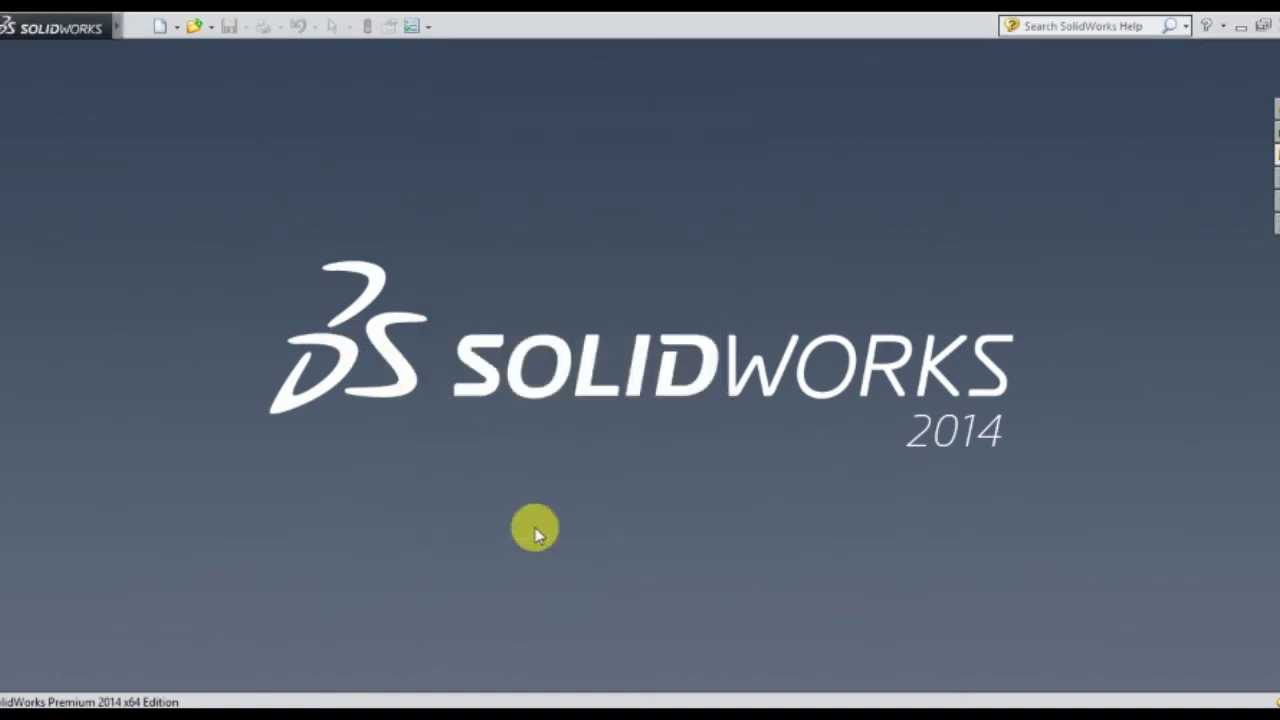
left_click(424, 30)
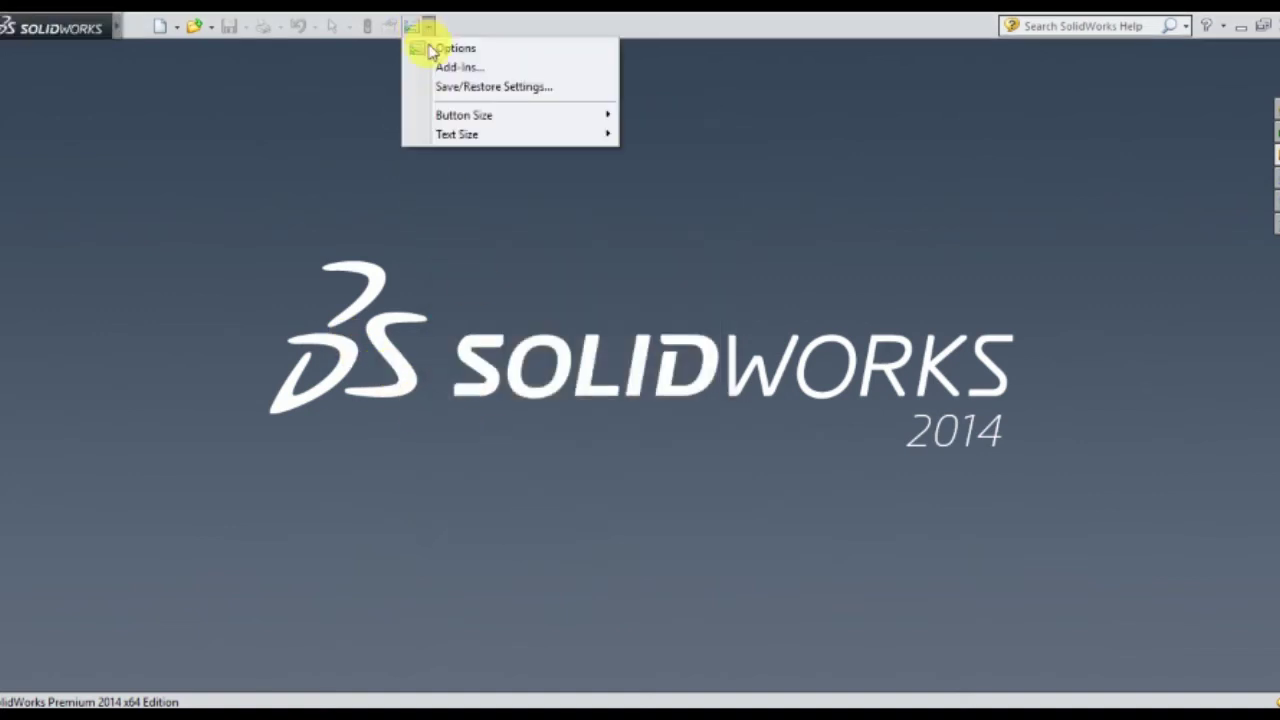
left_click(480, 88)
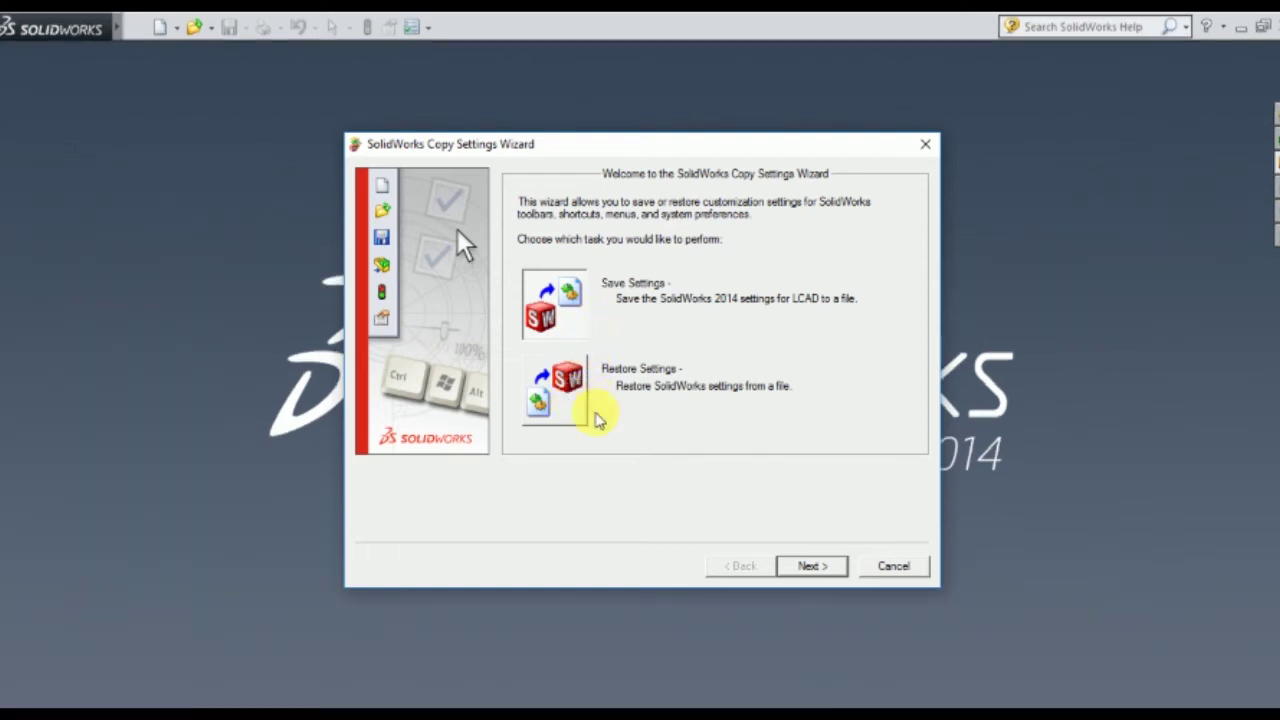
left_click(886, 568)
left_click(660, 421)
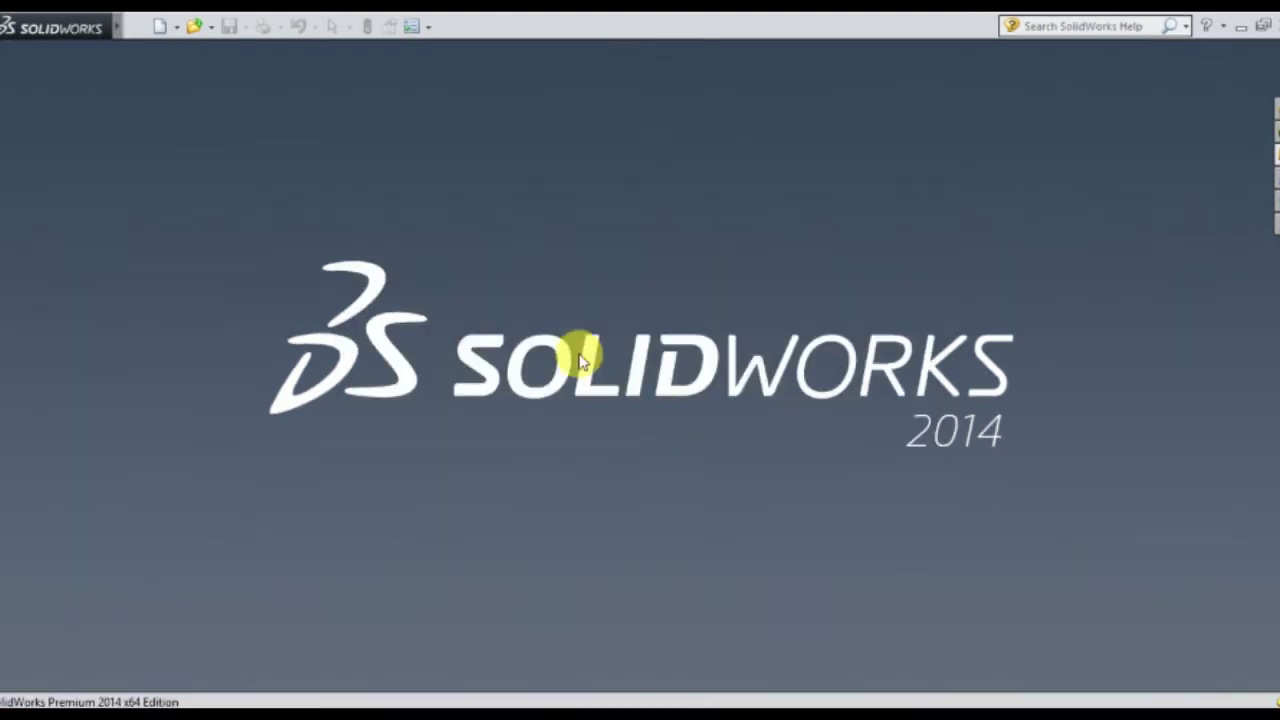
left_click(426, 29)
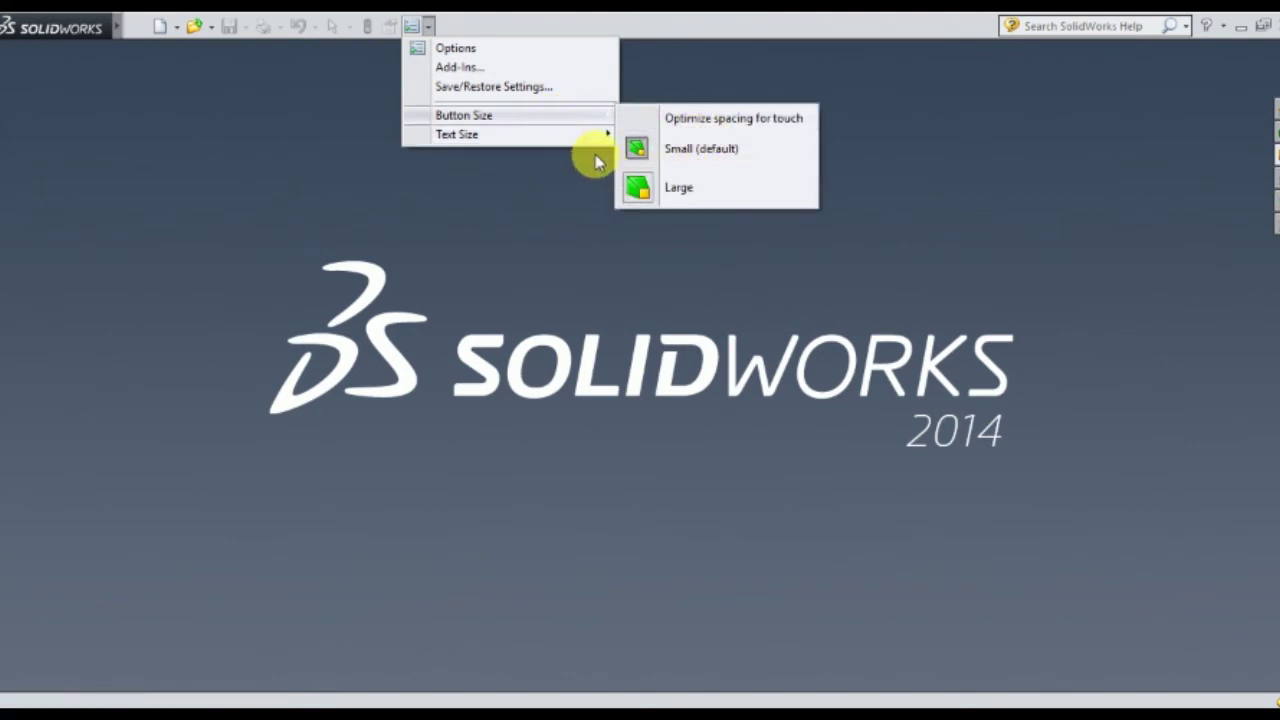
mouse_move(457, 134)
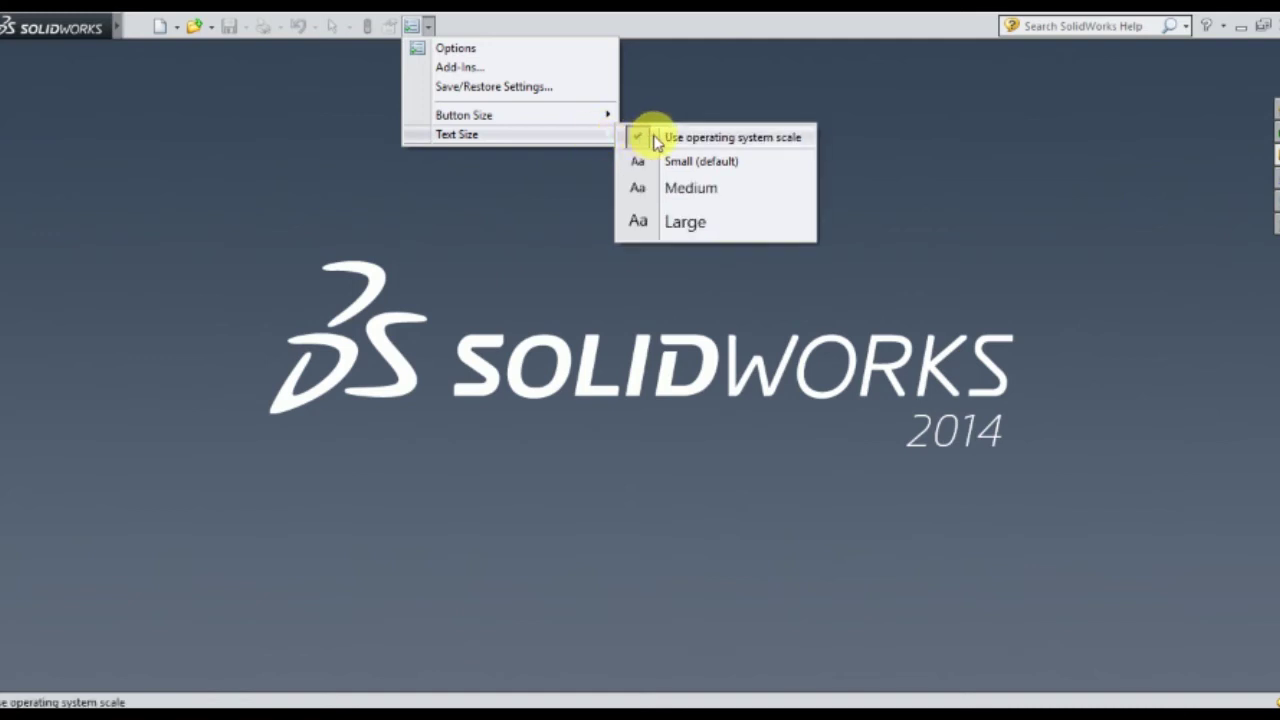
left_click(387, 252)
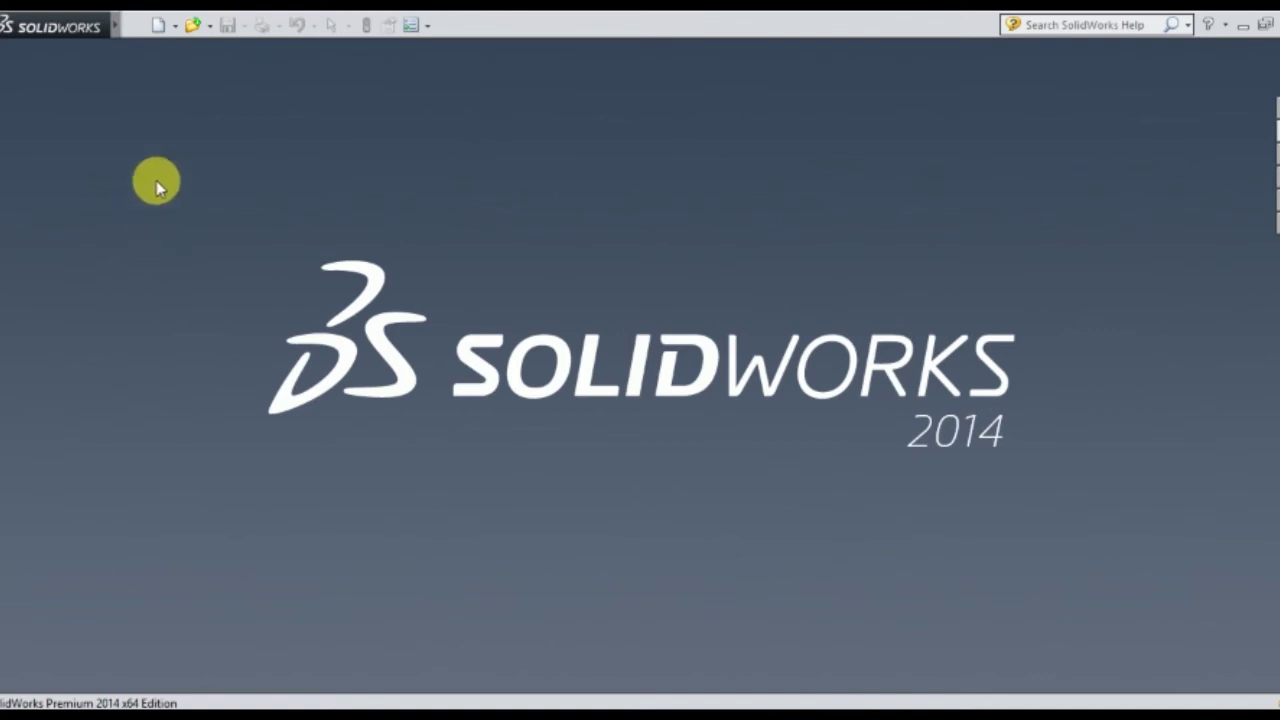
Step: Create a new Part document, Part5, from the Novice view of the New dialog
left_click(158, 28)
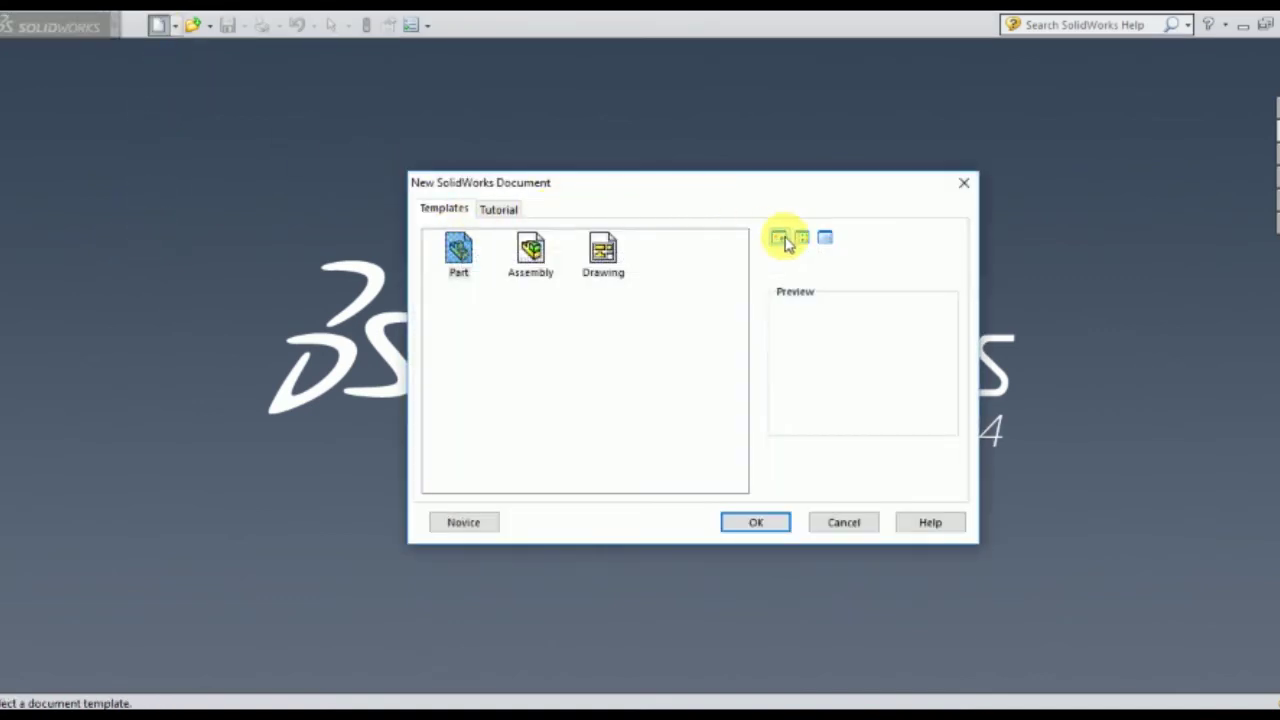
left_click(469, 527)
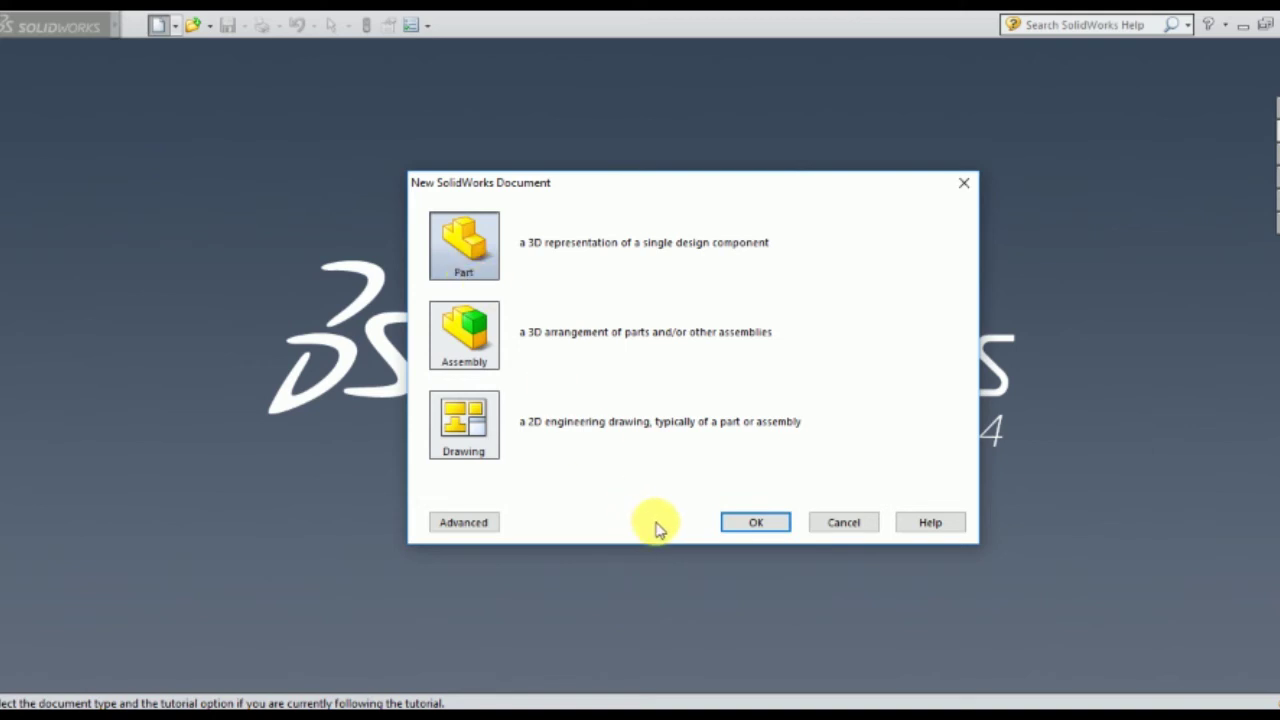
left_click(755, 523)
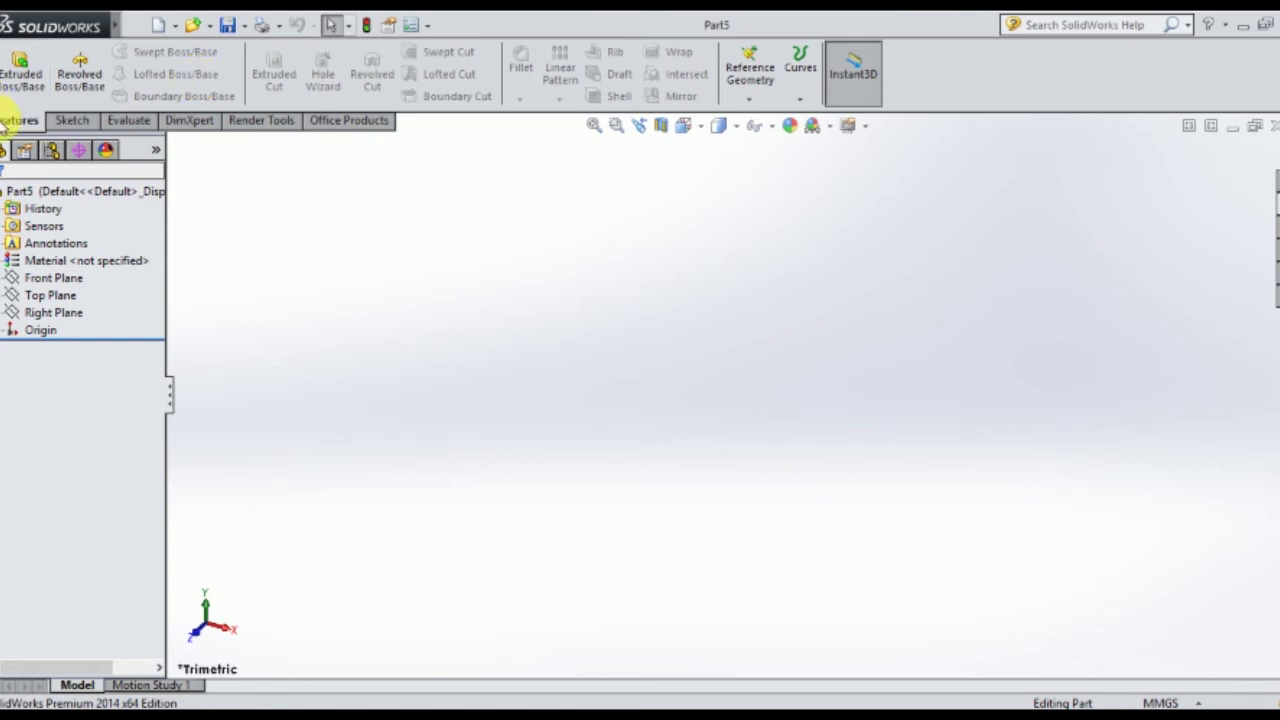
Step: Browse the Sketch, Evaluate, DimXpert, Render and Office tabs, then activate PhotoView 360 and Toolbox
left_click(67, 120)
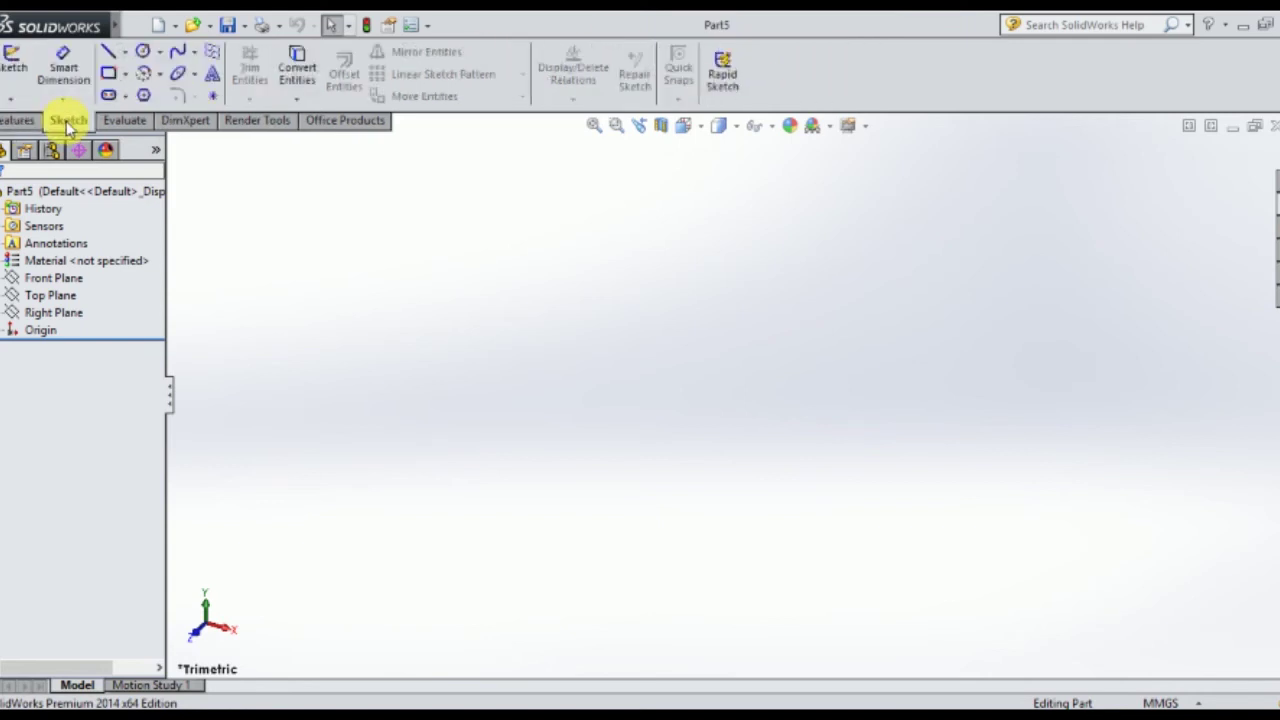
left_click(120, 121)
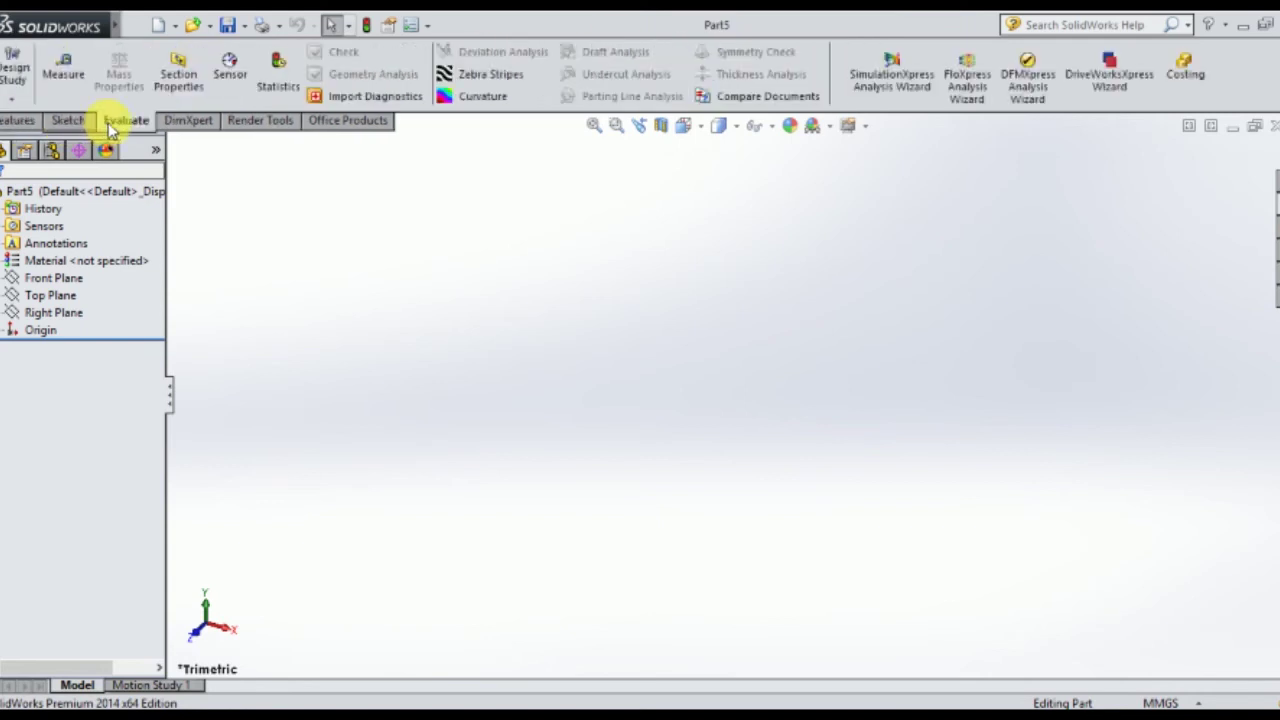
left_click(182, 121)
left_click(248, 130)
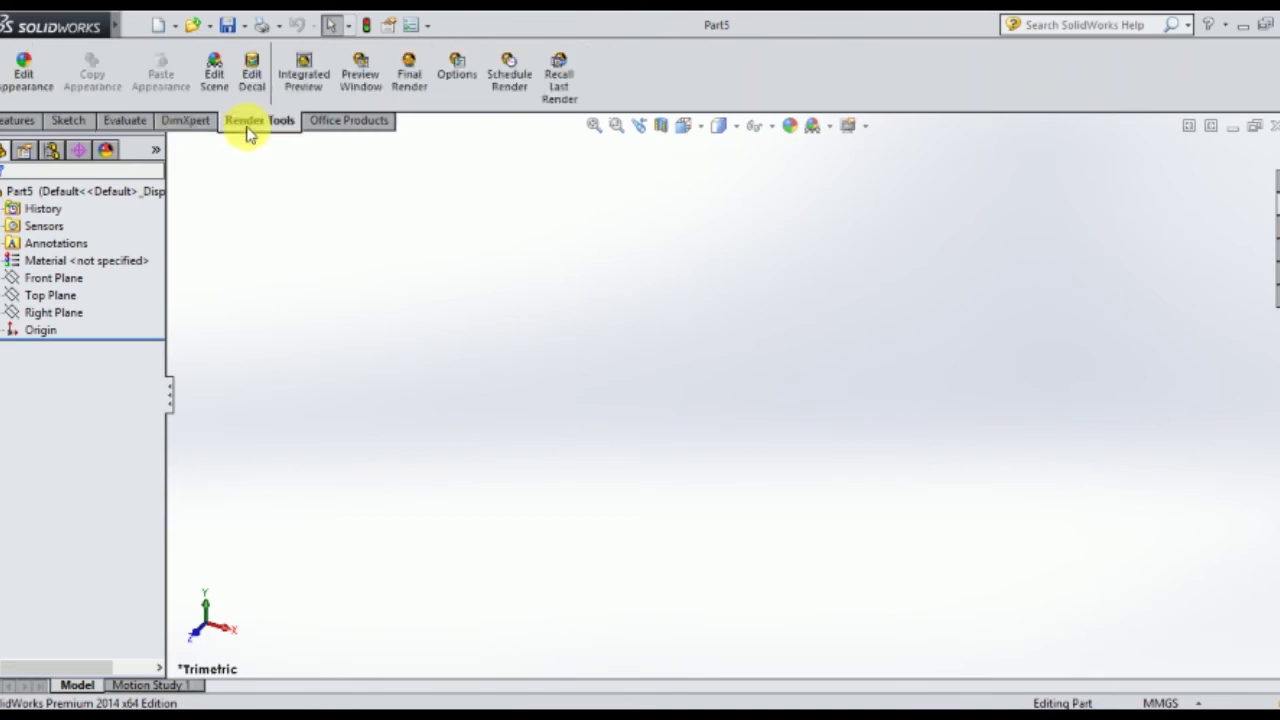
left_click(338, 121)
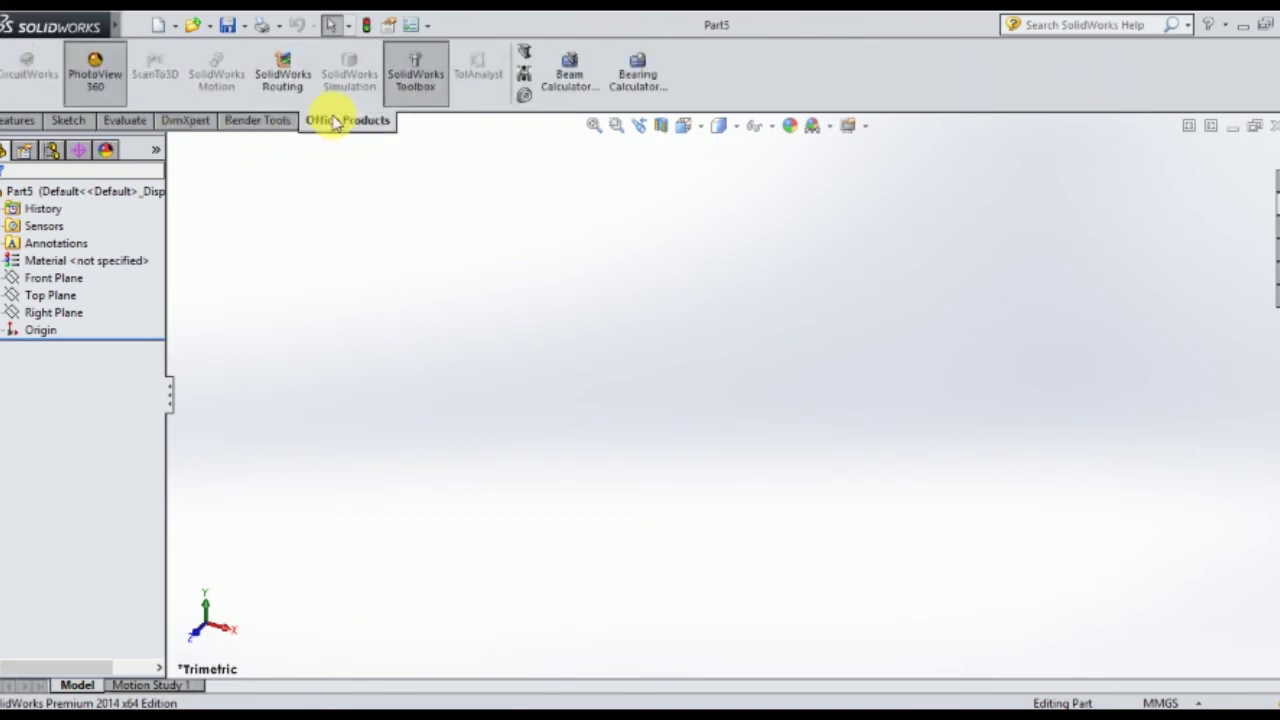
left_click(97, 90)
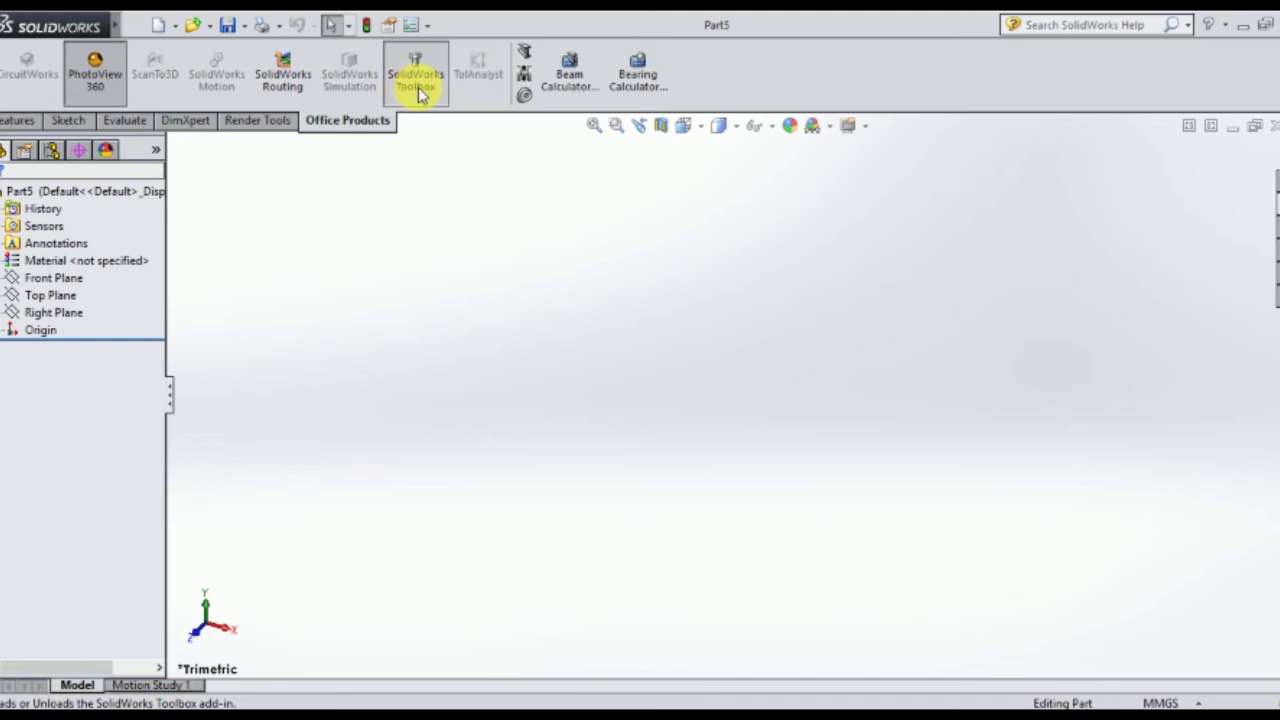
left_click(418, 92)
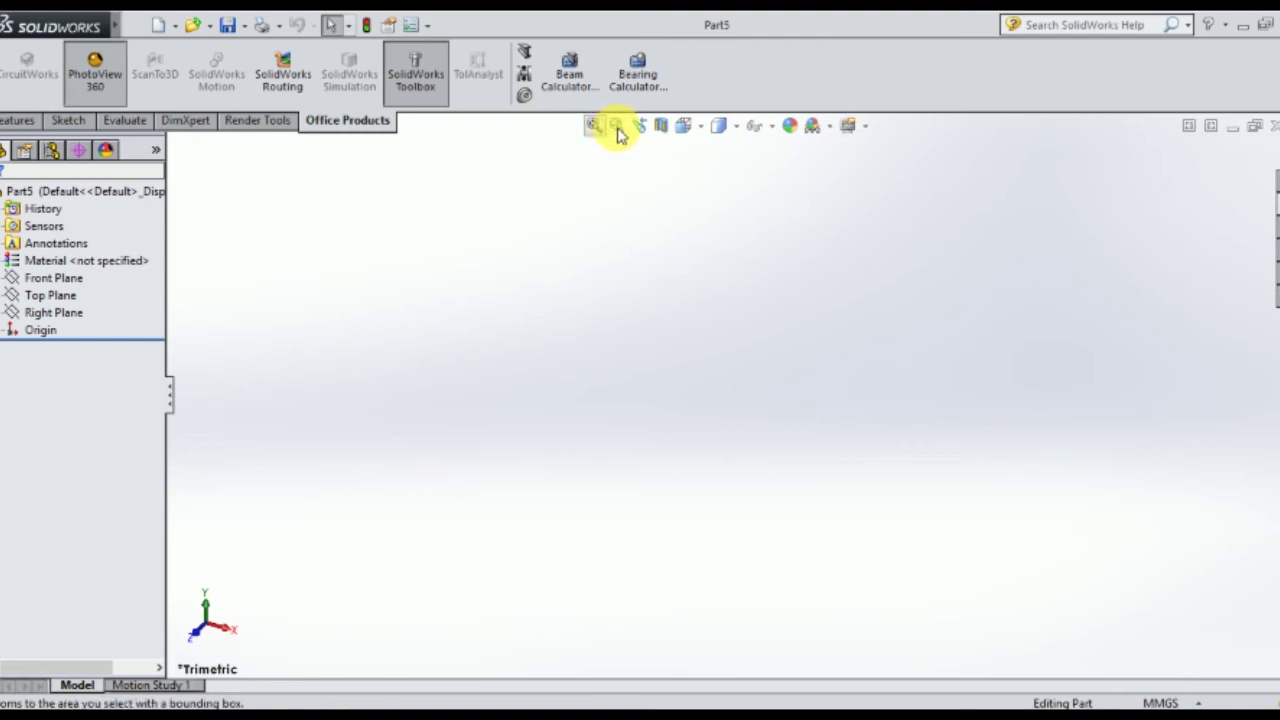
Step: Try Zoom to Area and Previous View, toggle the View Selector, then set the view to Isometric
left_click(617, 128)
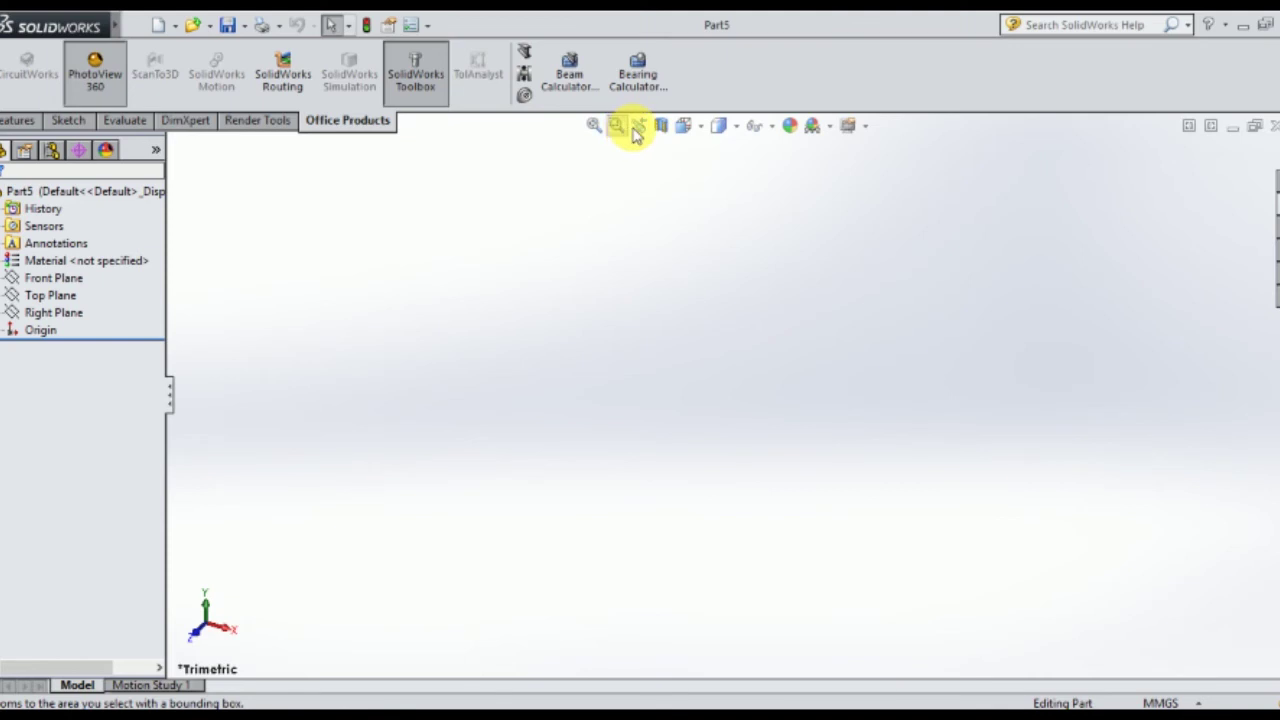
left_click(638, 128)
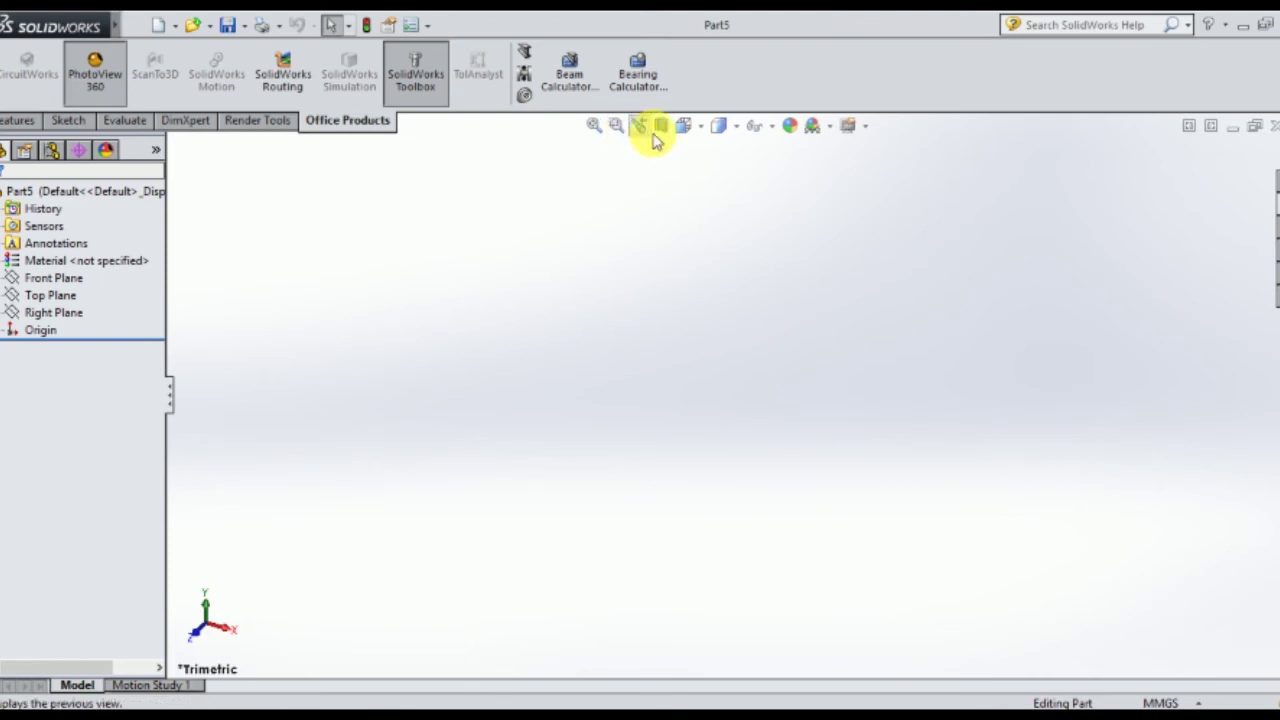
left_click(703, 129)
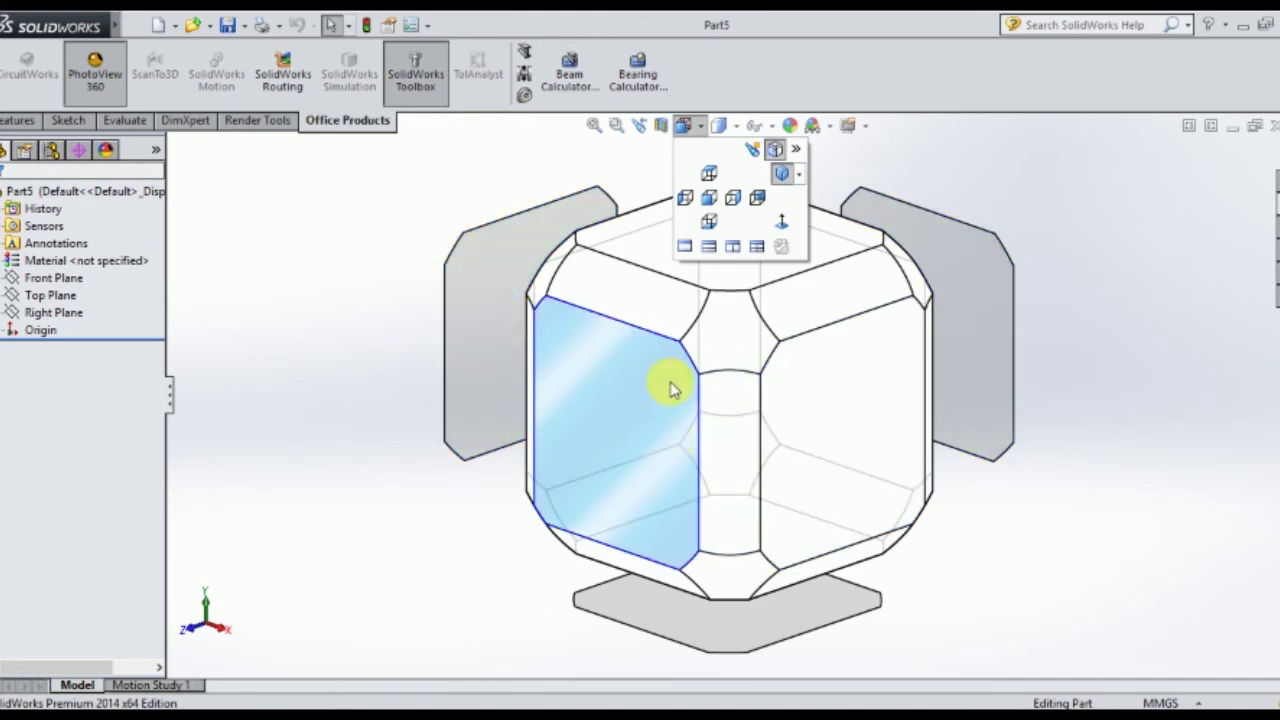
left_click(782, 170)
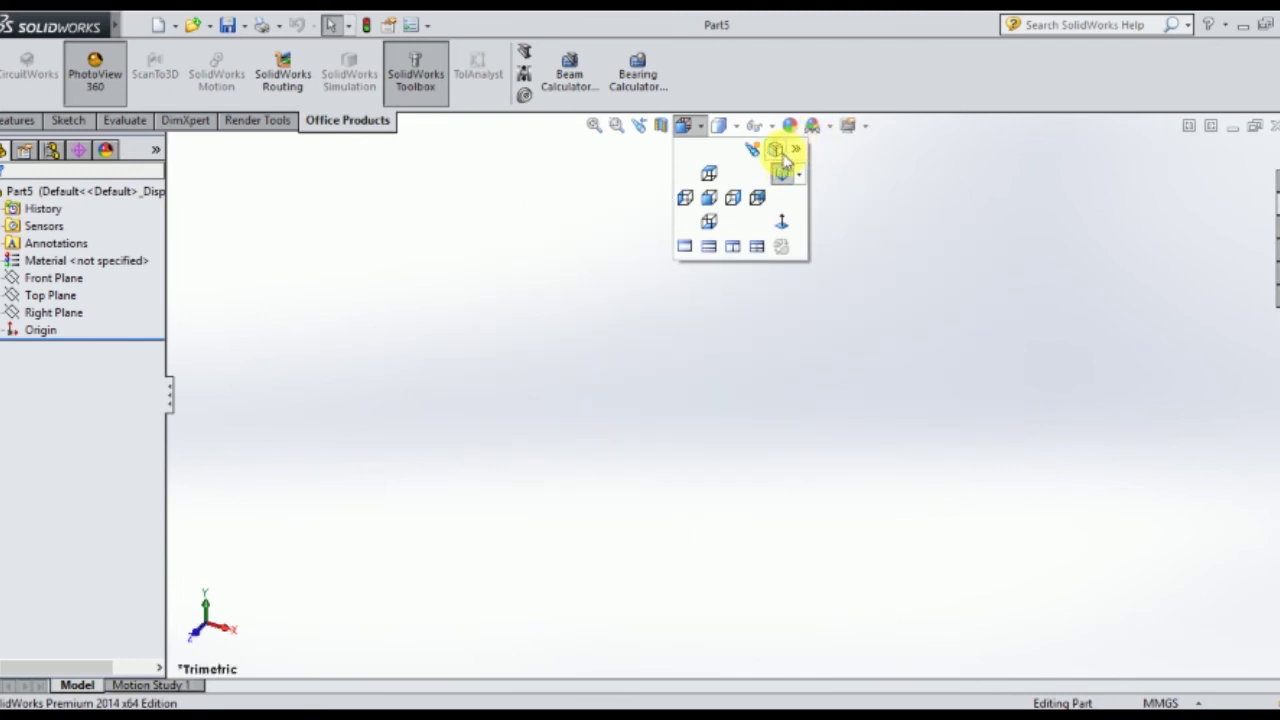
left_click(785, 166)
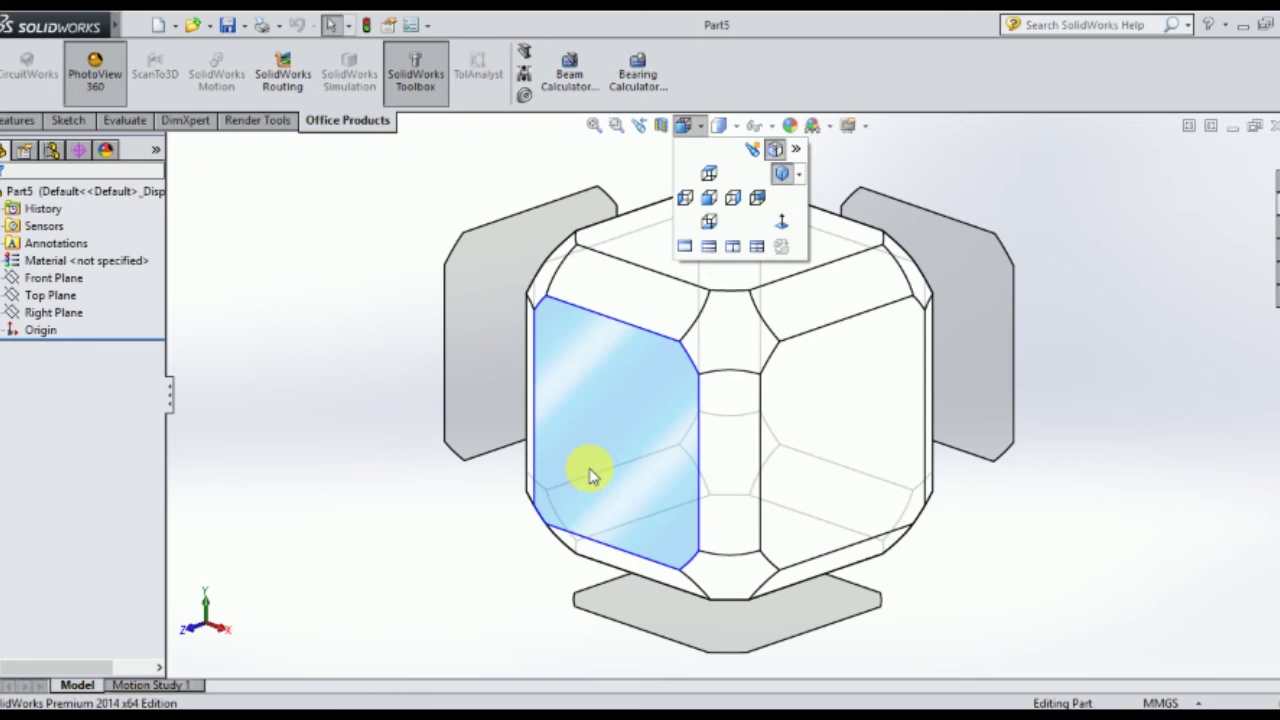
left_click(737, 355)
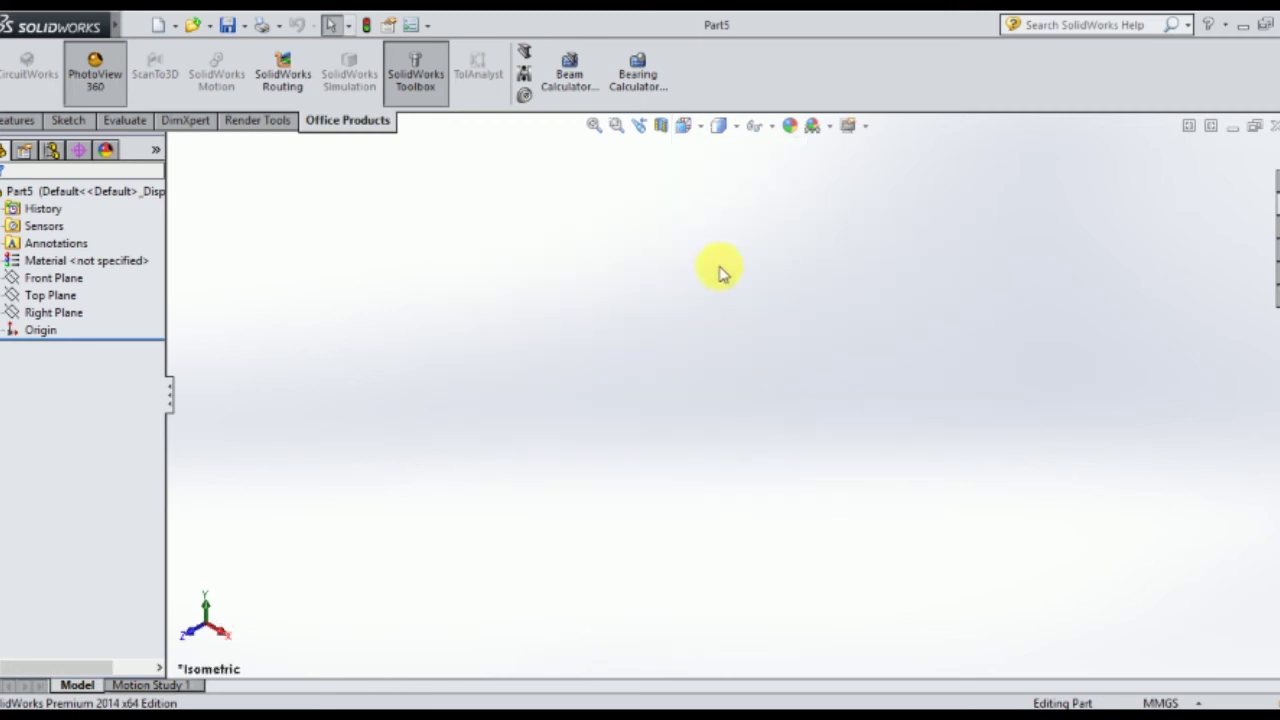
Step: Set the display style to Shaded and browse the View Settings effects like shadows and perspective
left_click(737, 130)
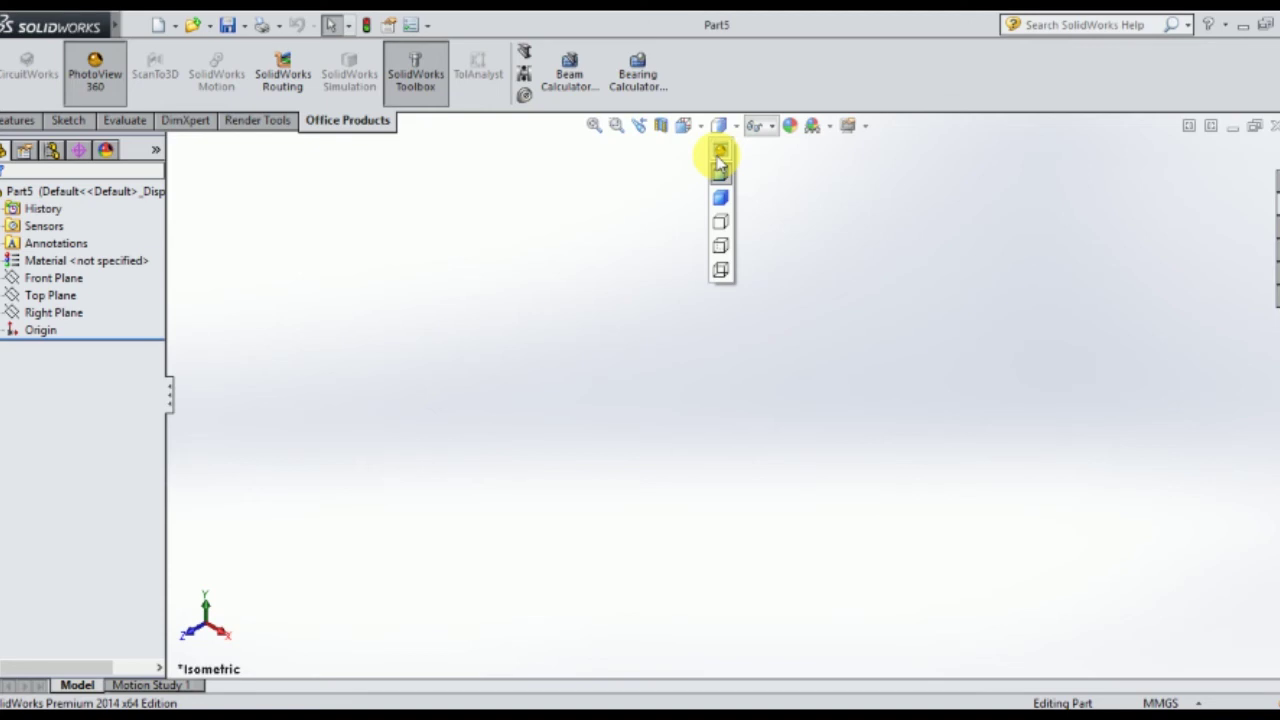
left_click(722, 197)
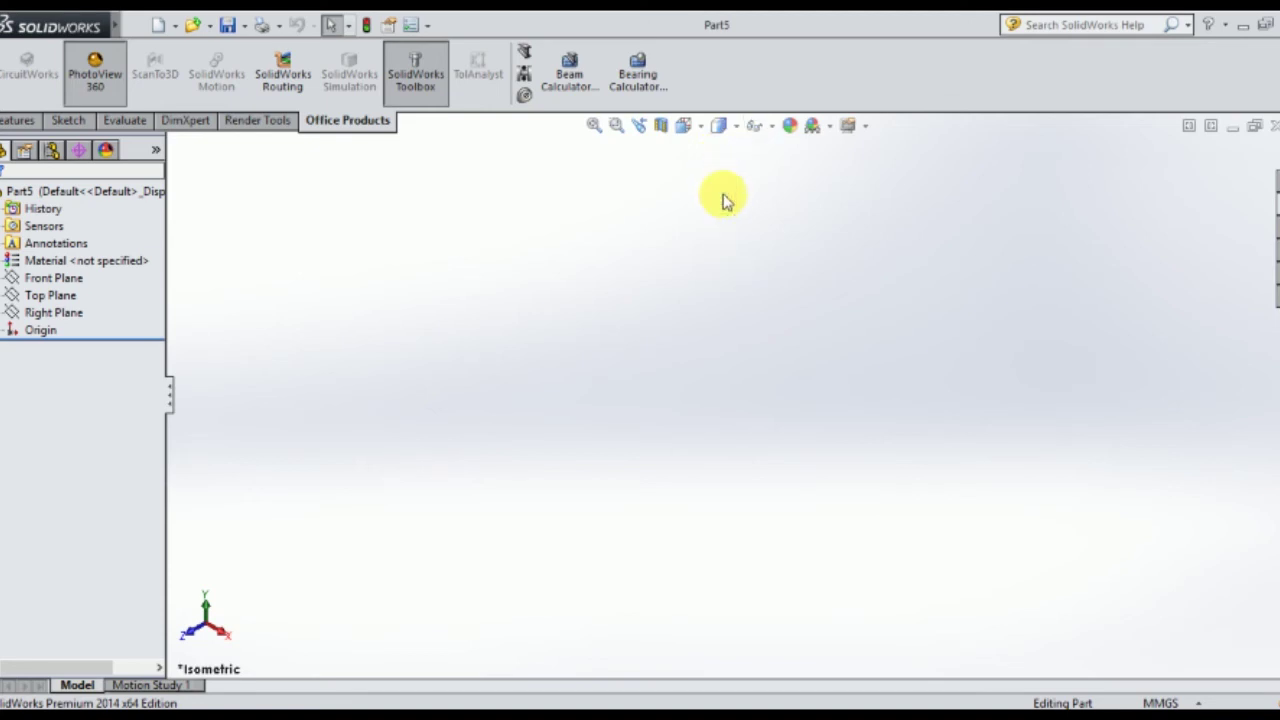
left_click(736, 136)
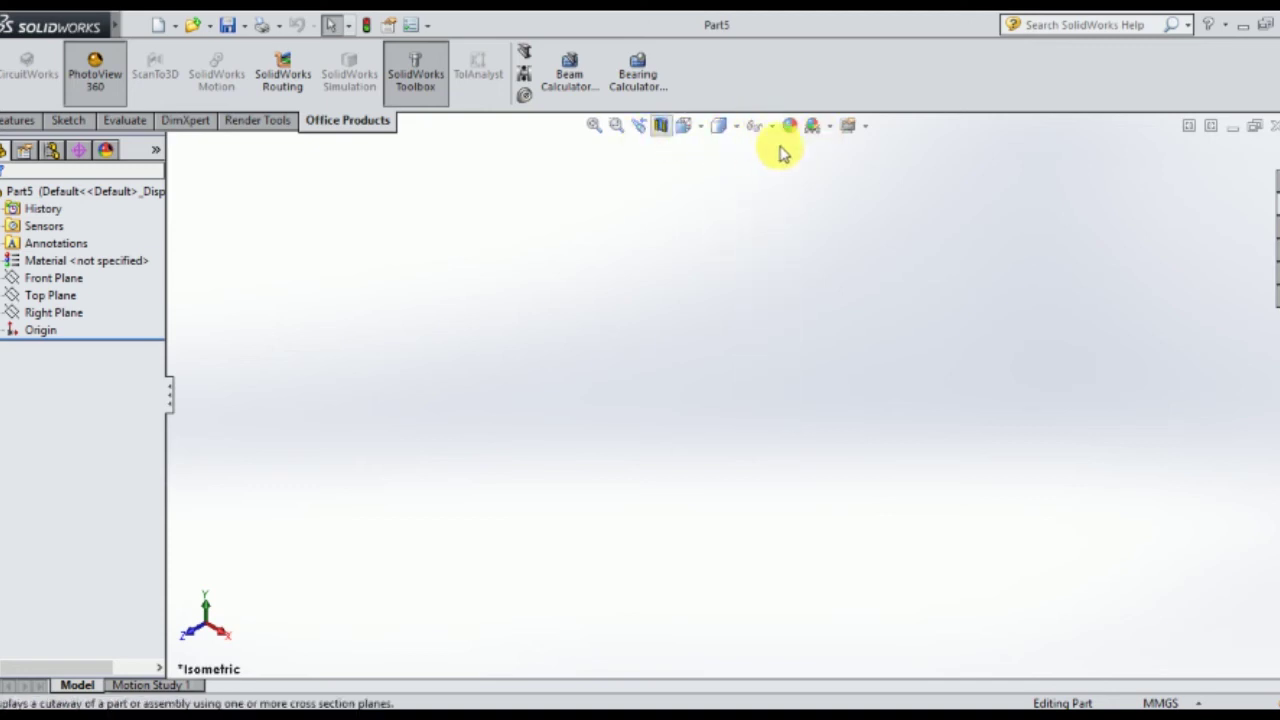
left_click(866, 127)
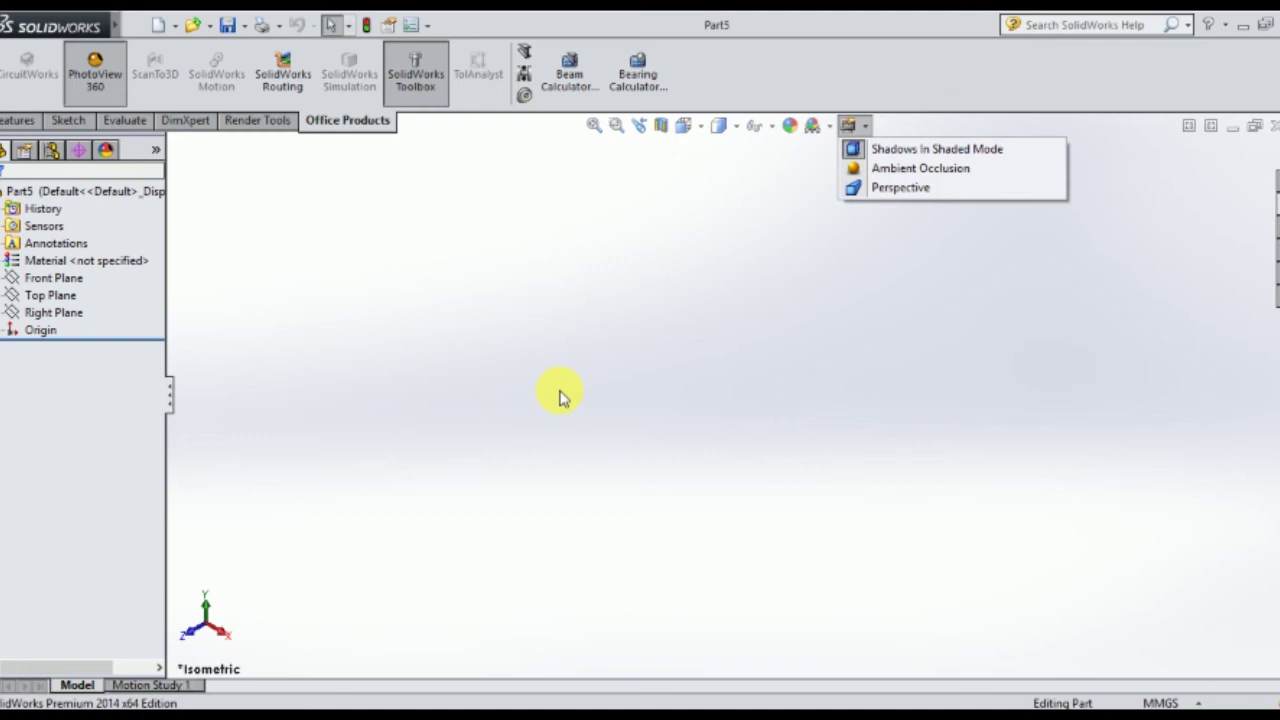
Step: Open Options to Document Properties and keep ISO as the overall drafting standard
left_click(426, 25)
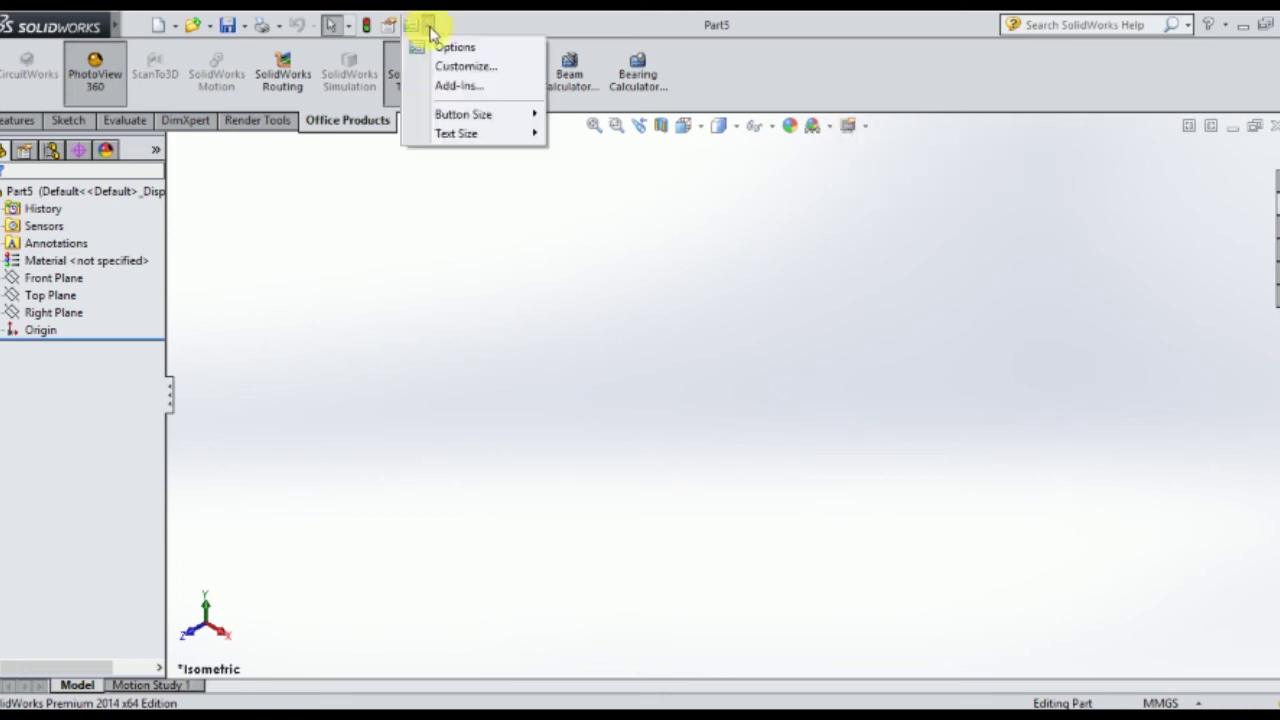
left_click(452, 48)
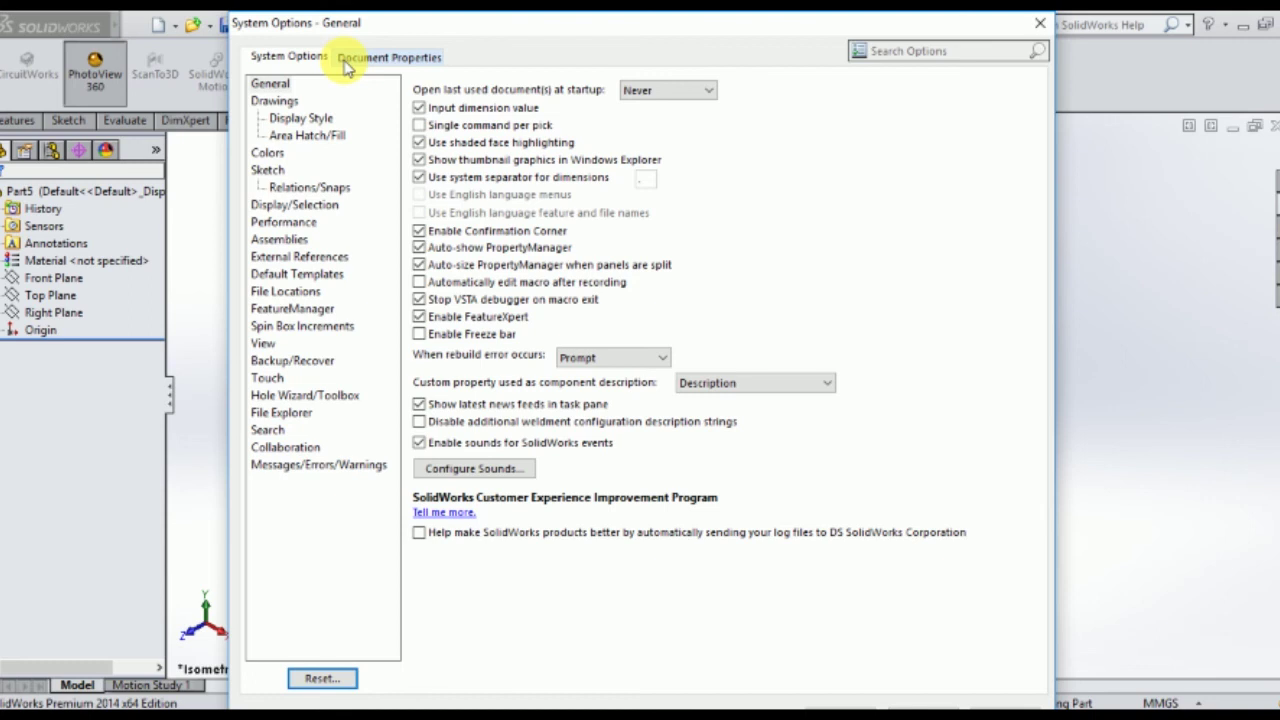
left_click(346, 63)
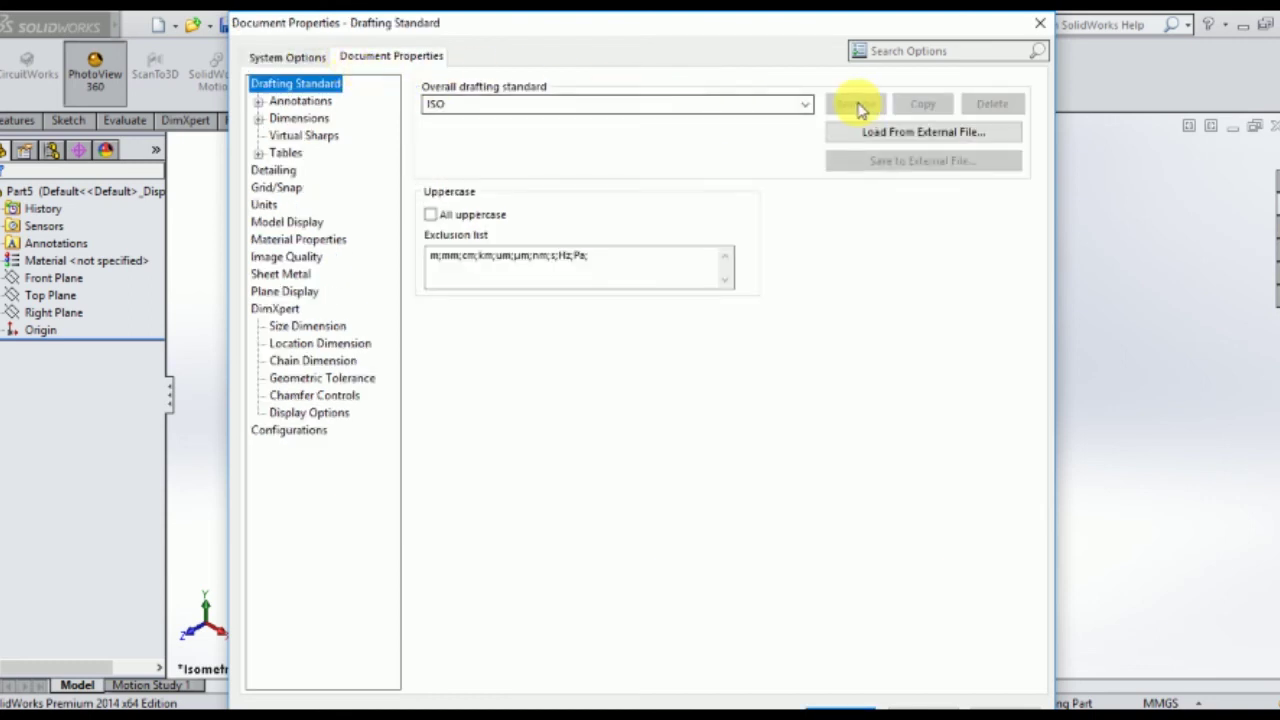
left_click(806, 106)
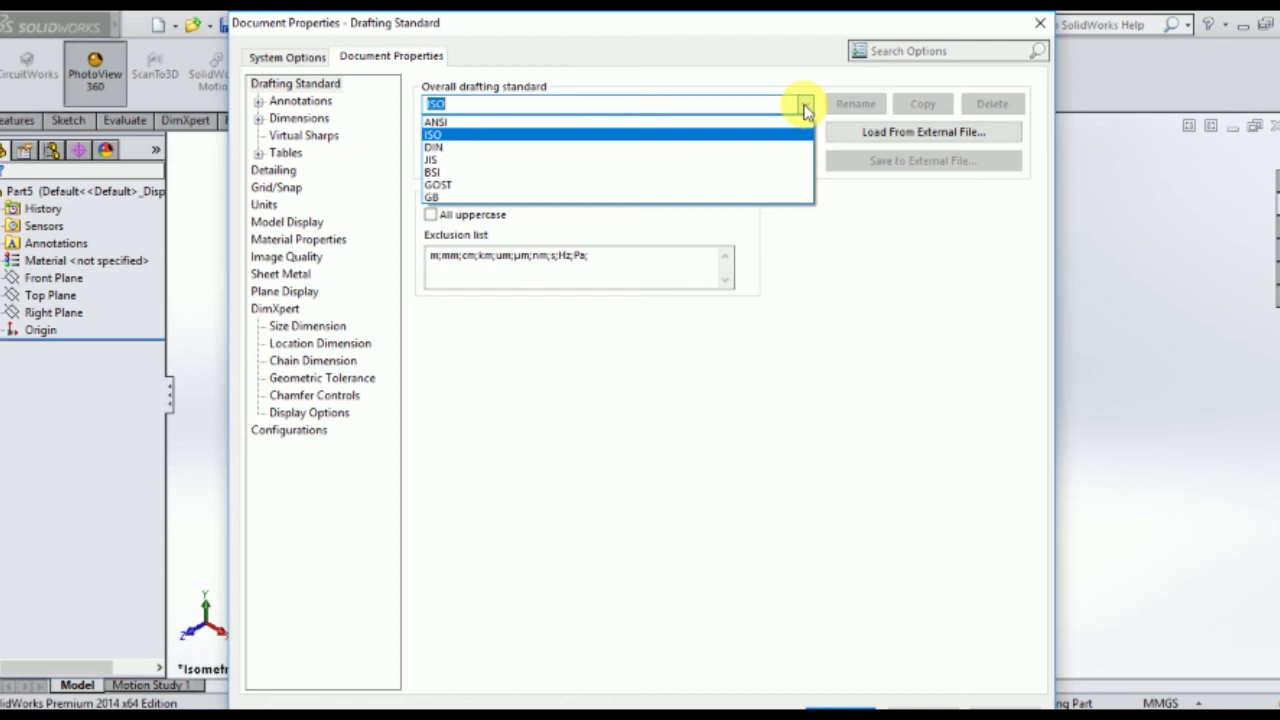
left_click(806, 108)
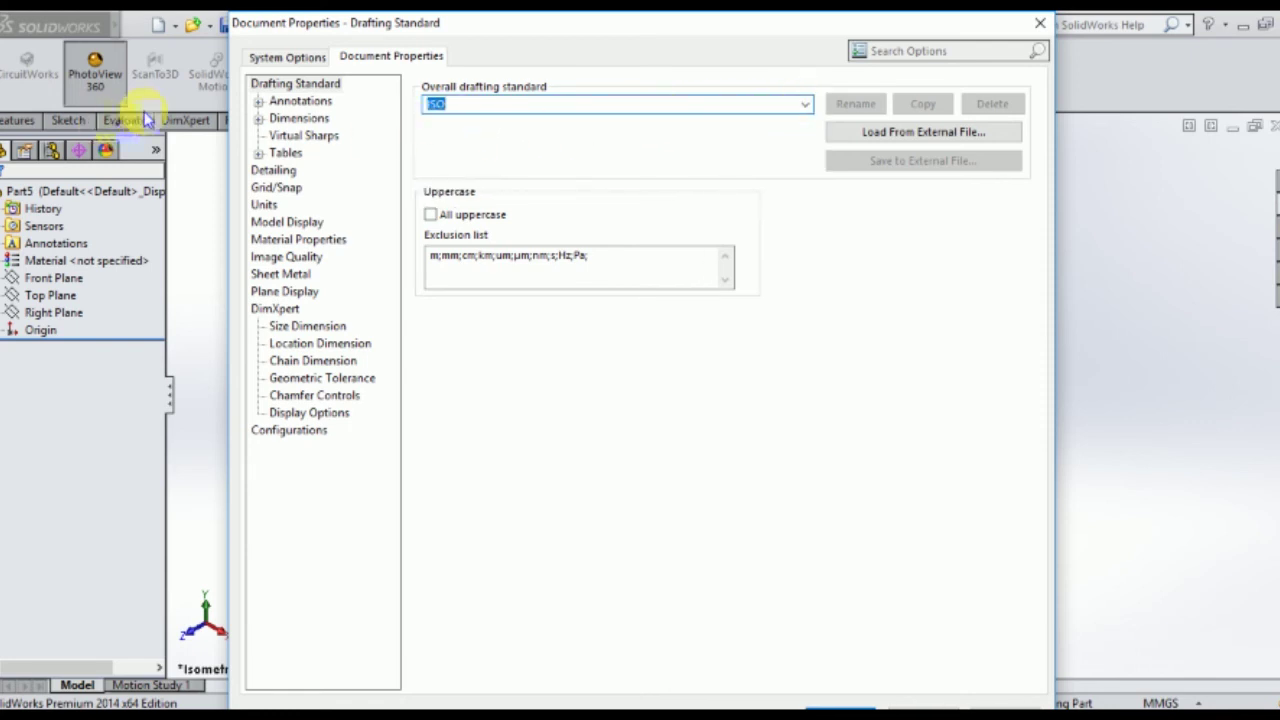
Step: Browse the Annotations pages: Balloons, Datums and Geometric Tolerances
left_click(258, 101)
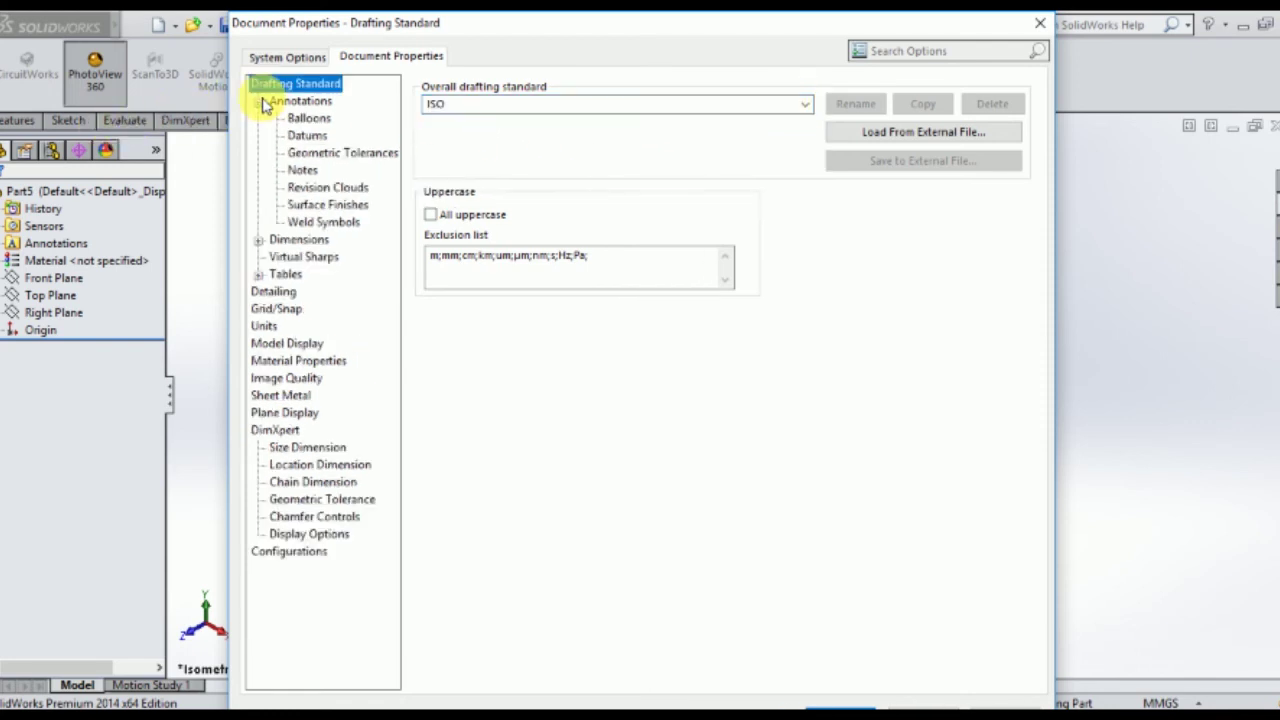
left_click(308, 119)
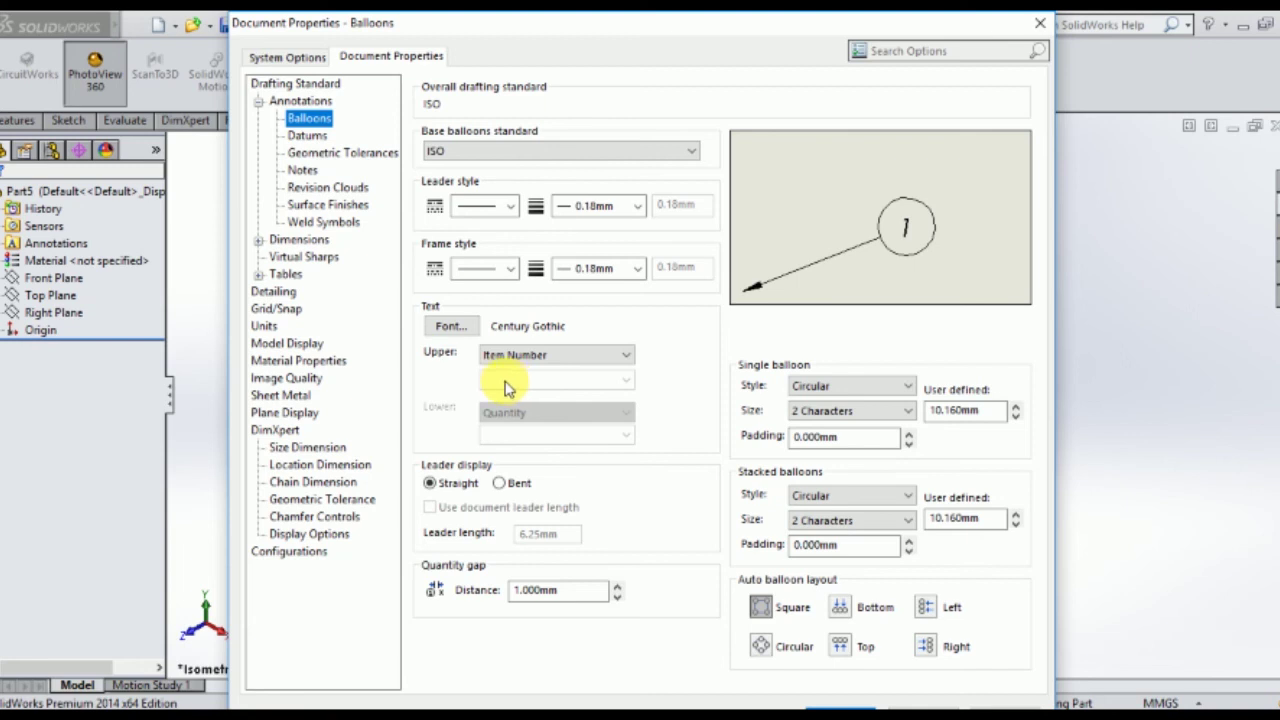
left_click(270, 58)
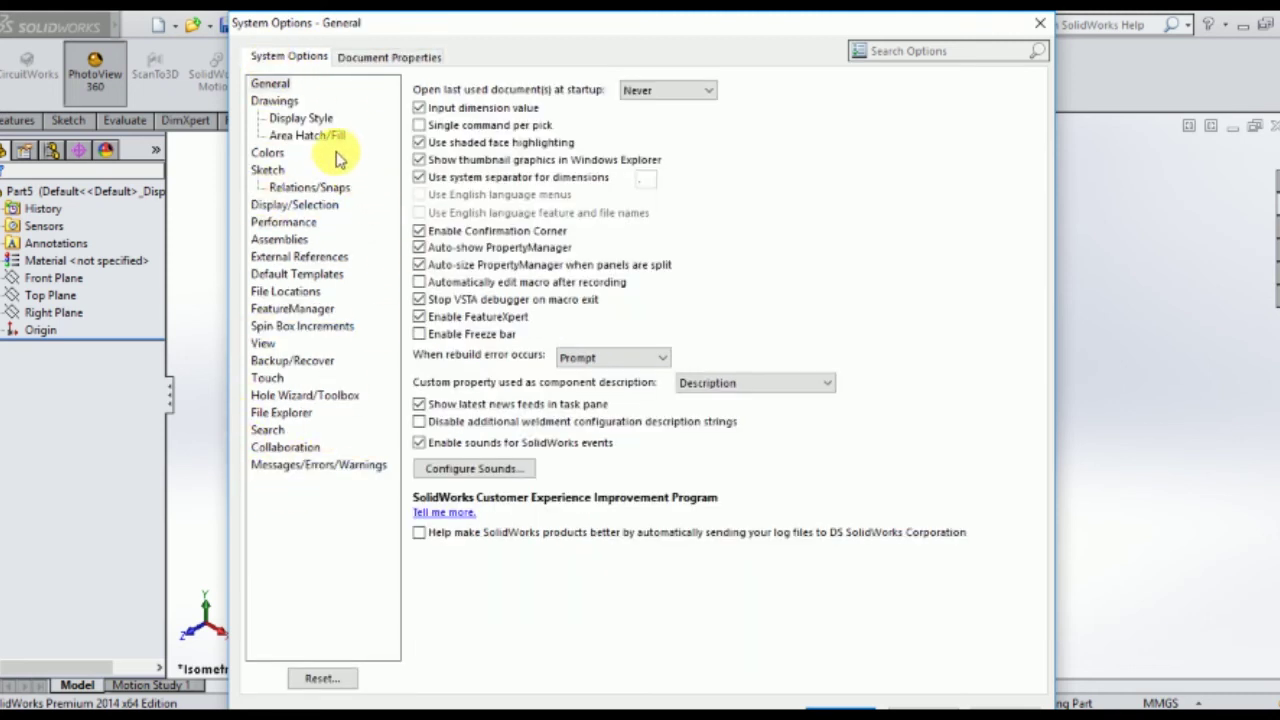
left_click(392, 60)
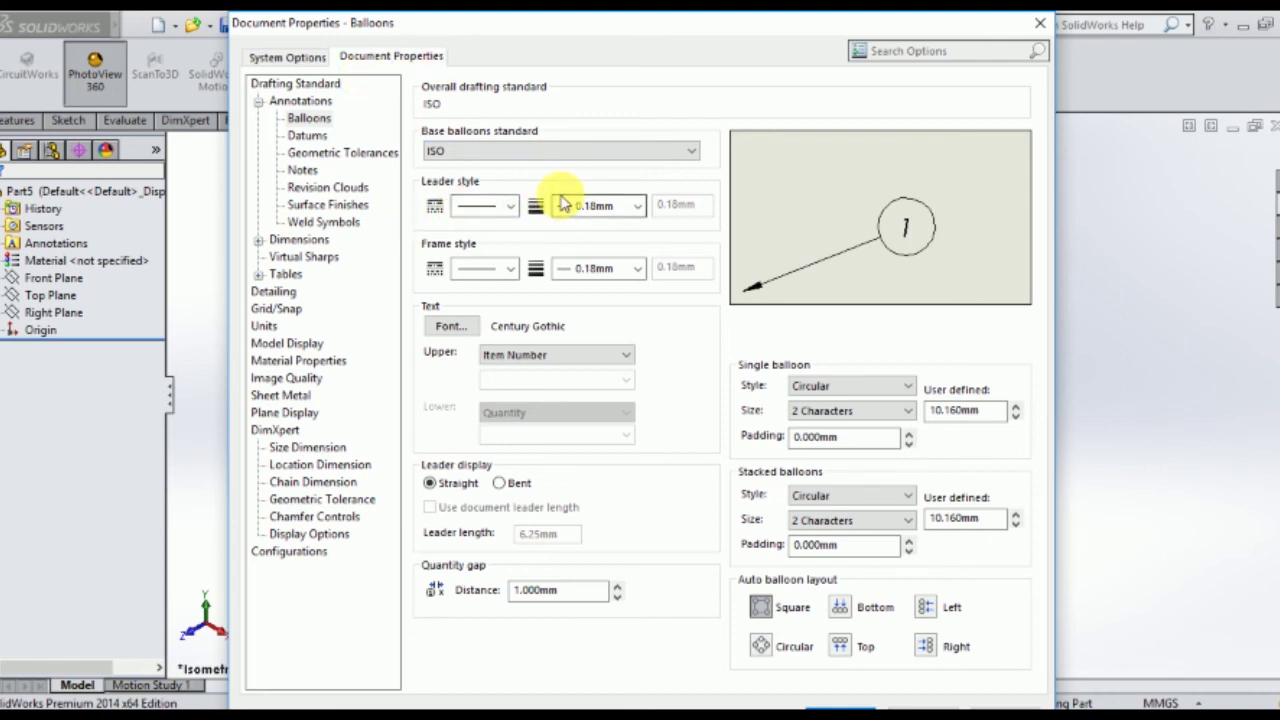
left_click(313, 135)
left_click(325, 153)
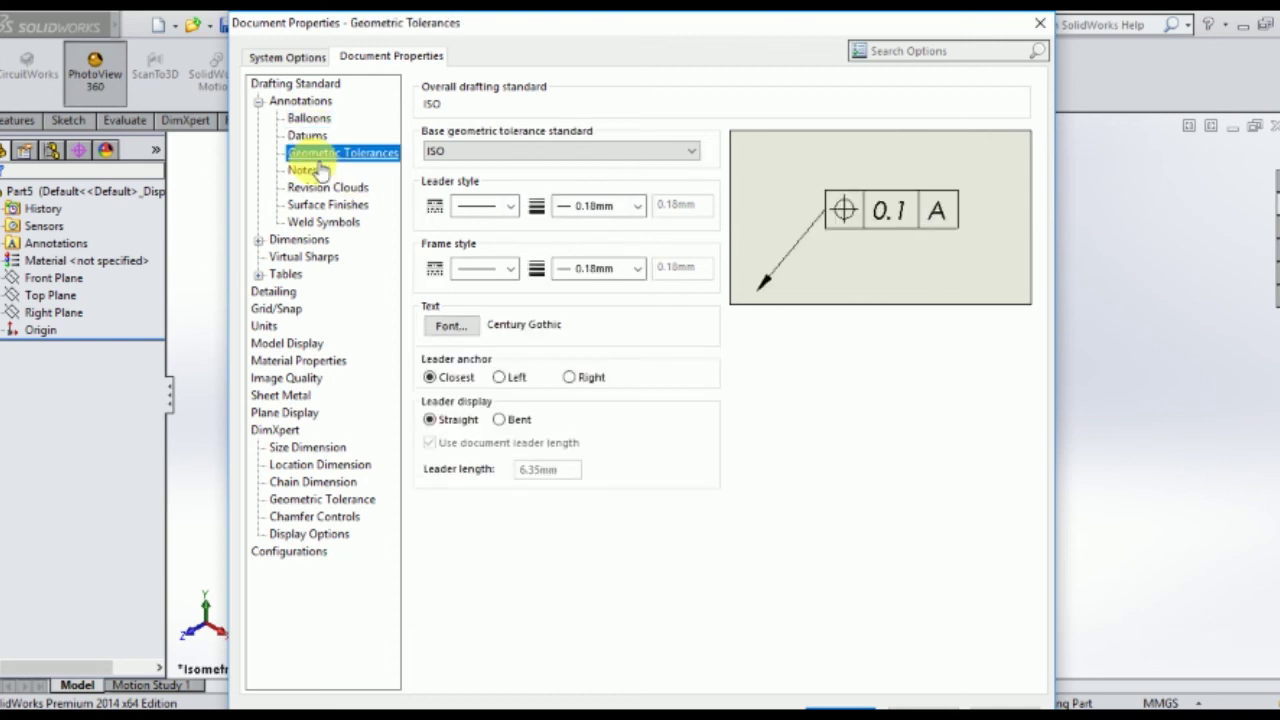
Step: Browse the Dimensions pages: Angle, Angular Running, Chamfer and Diameter
left_click(259, 241)
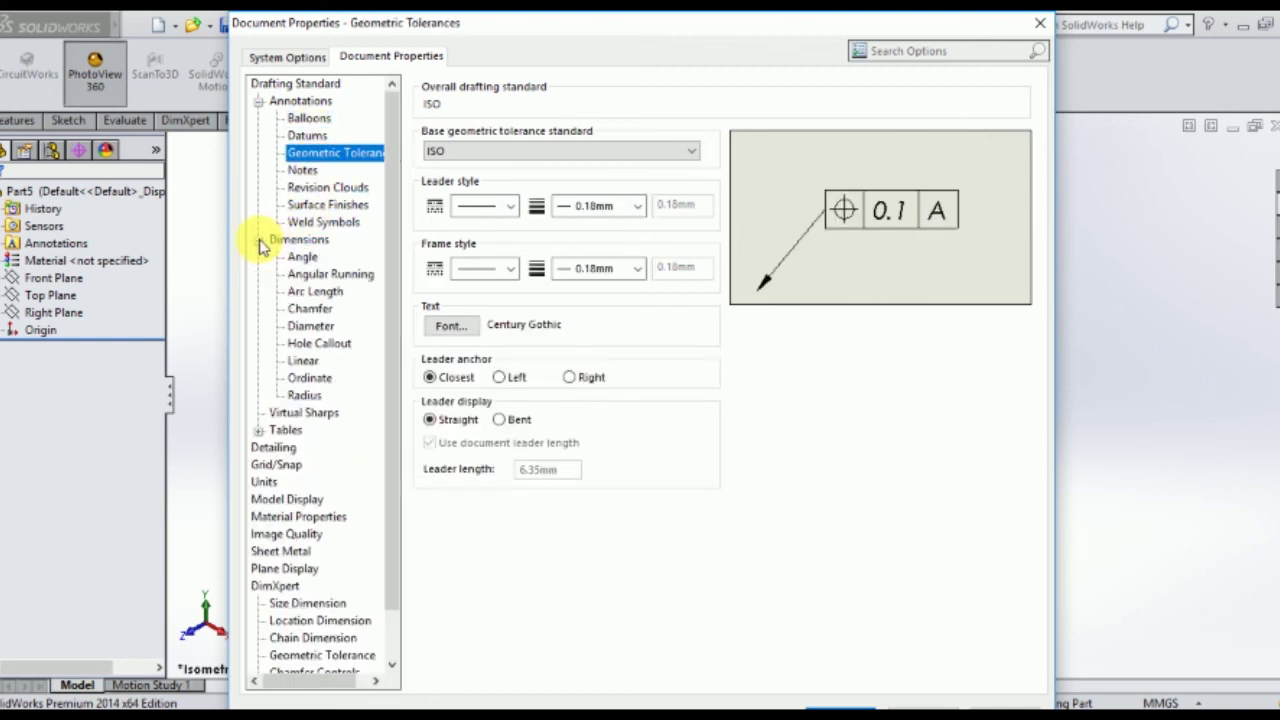
left_click(302, 257)
left_click(325, 274)
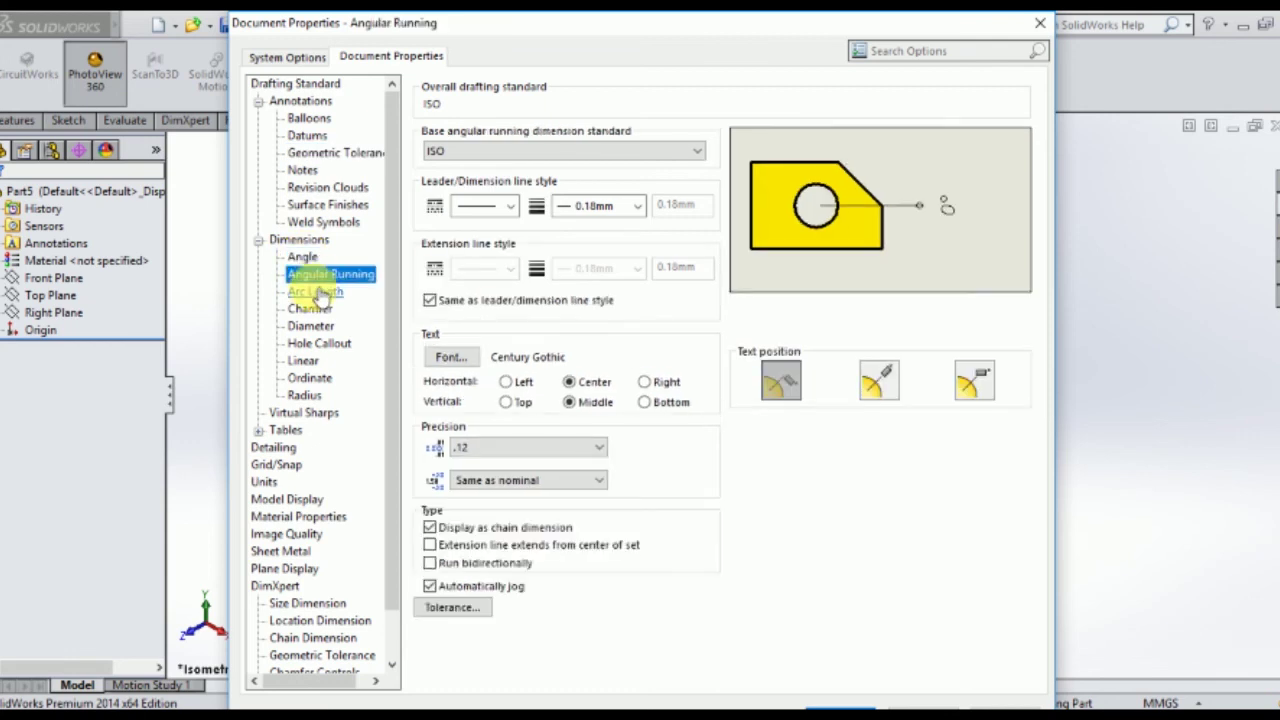
left_click(316, 309)
left_click(318, 327)
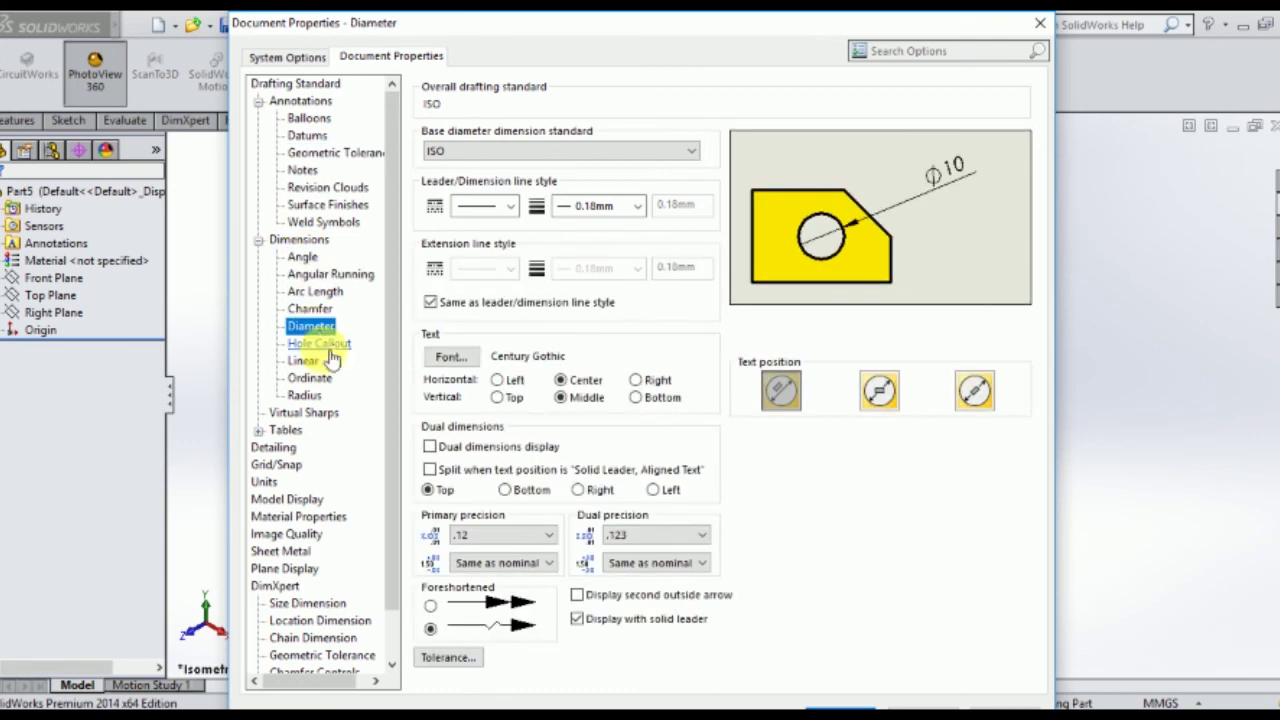
Step: Collapse Annotations and show the document's Units page
left_click(262, 241)
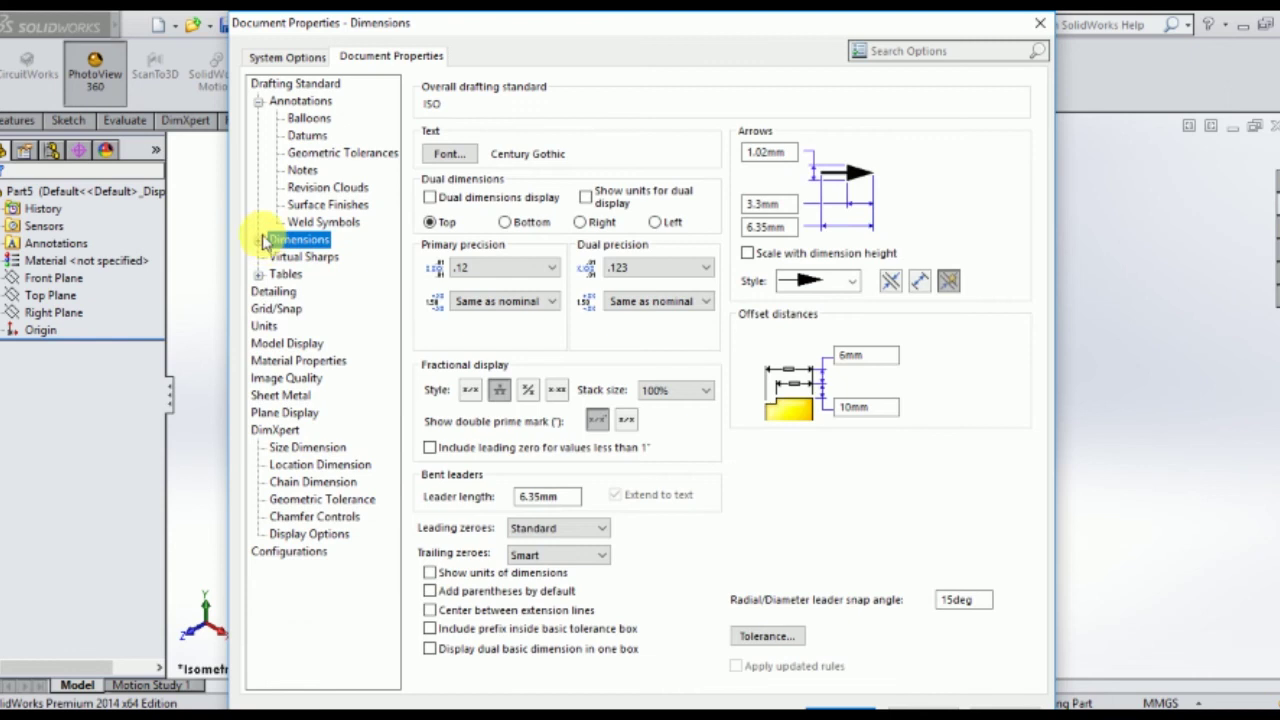
left_click(258, 101)
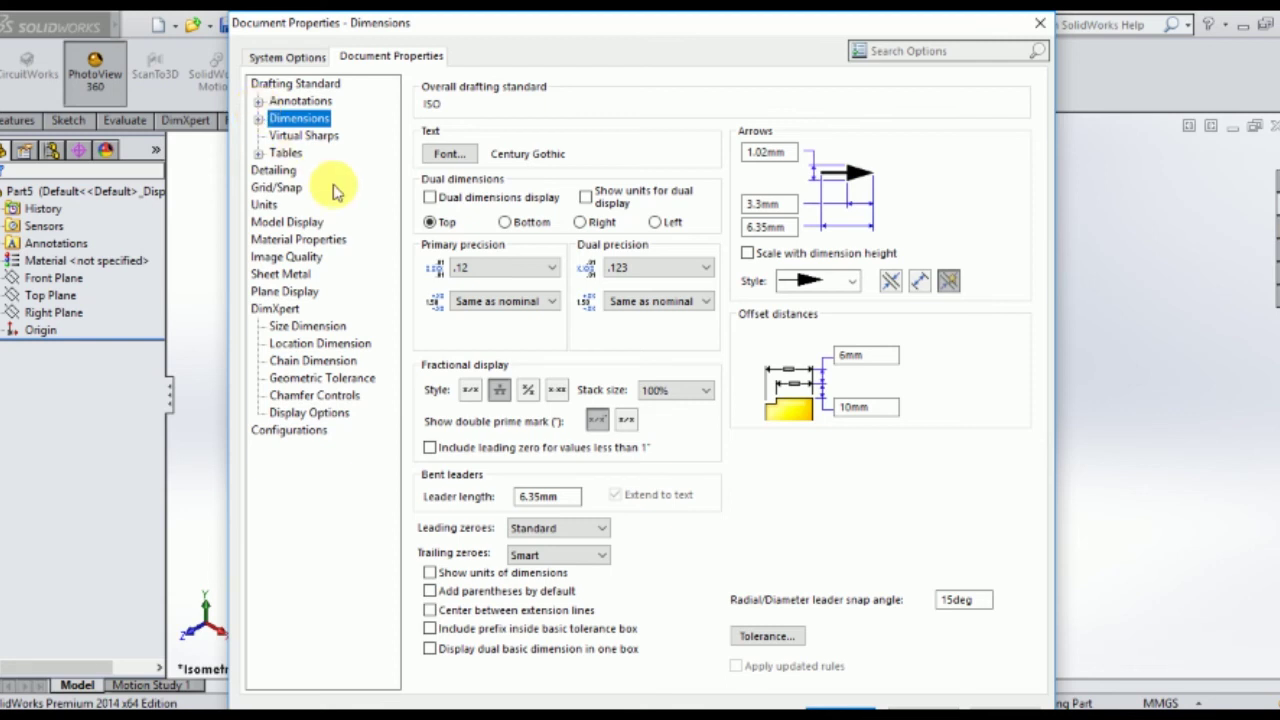
left_click(266, 206)
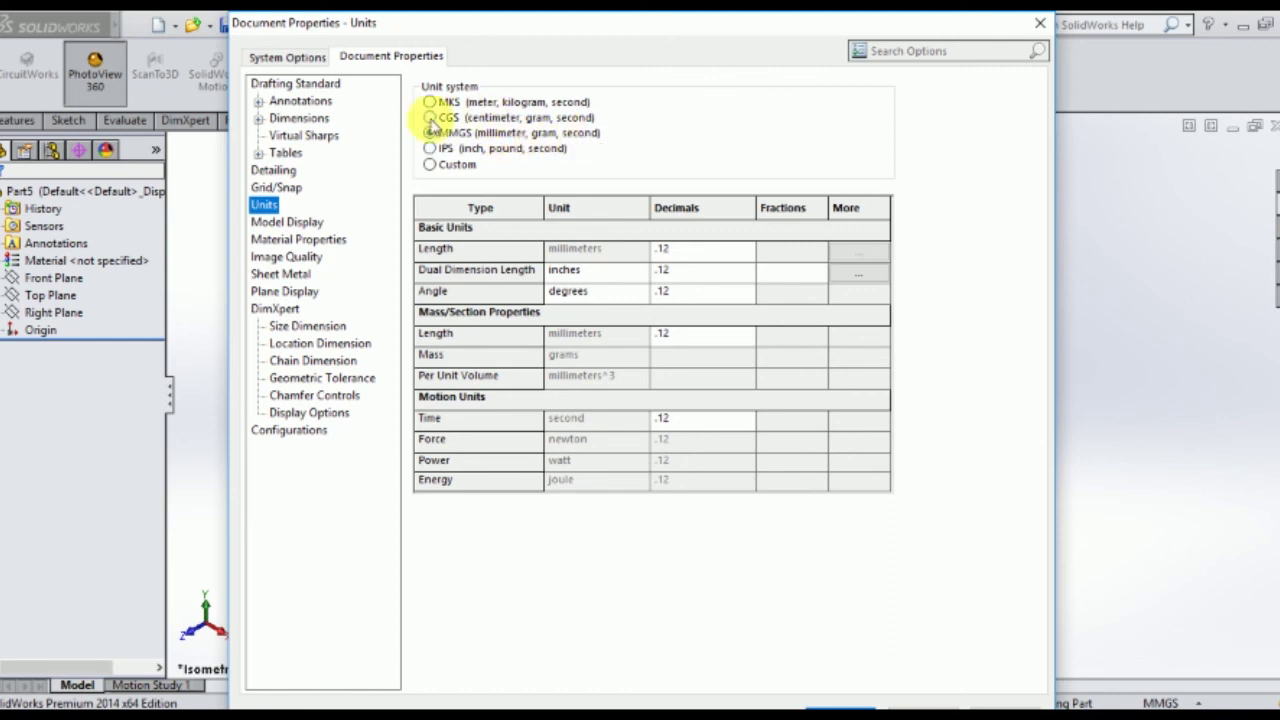
left_click(446, 119)
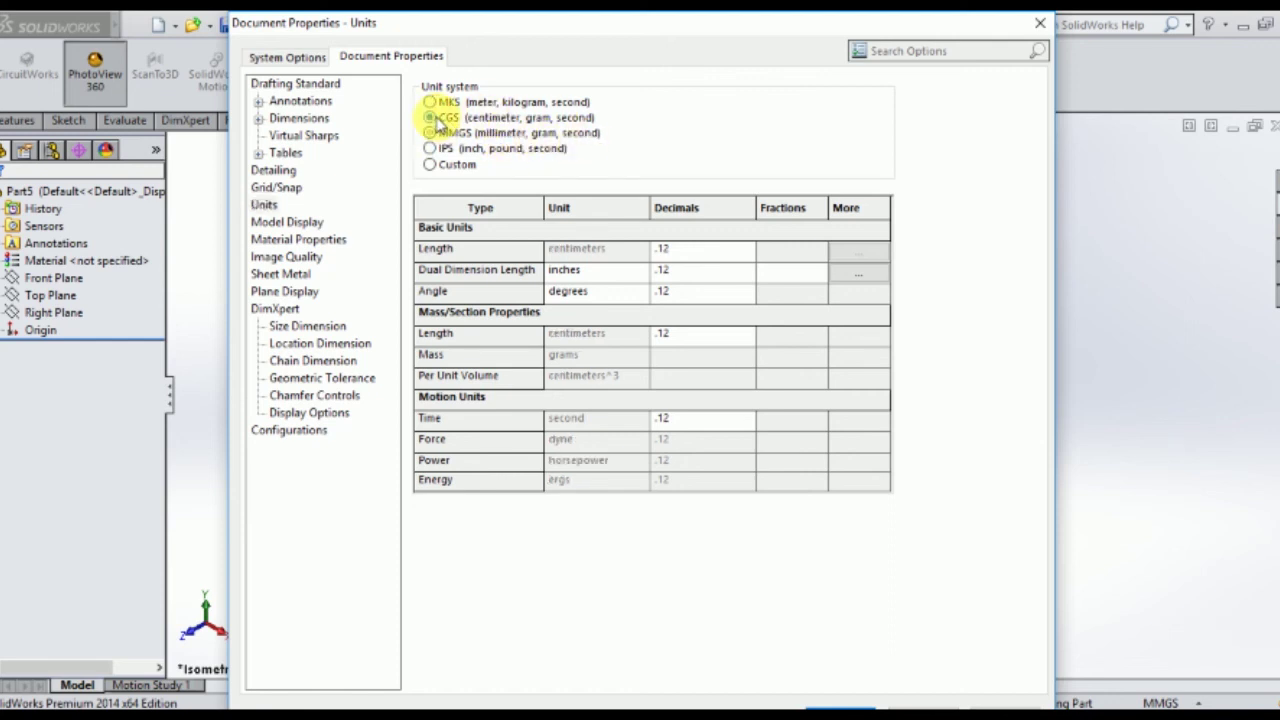
left_click(444, 104)
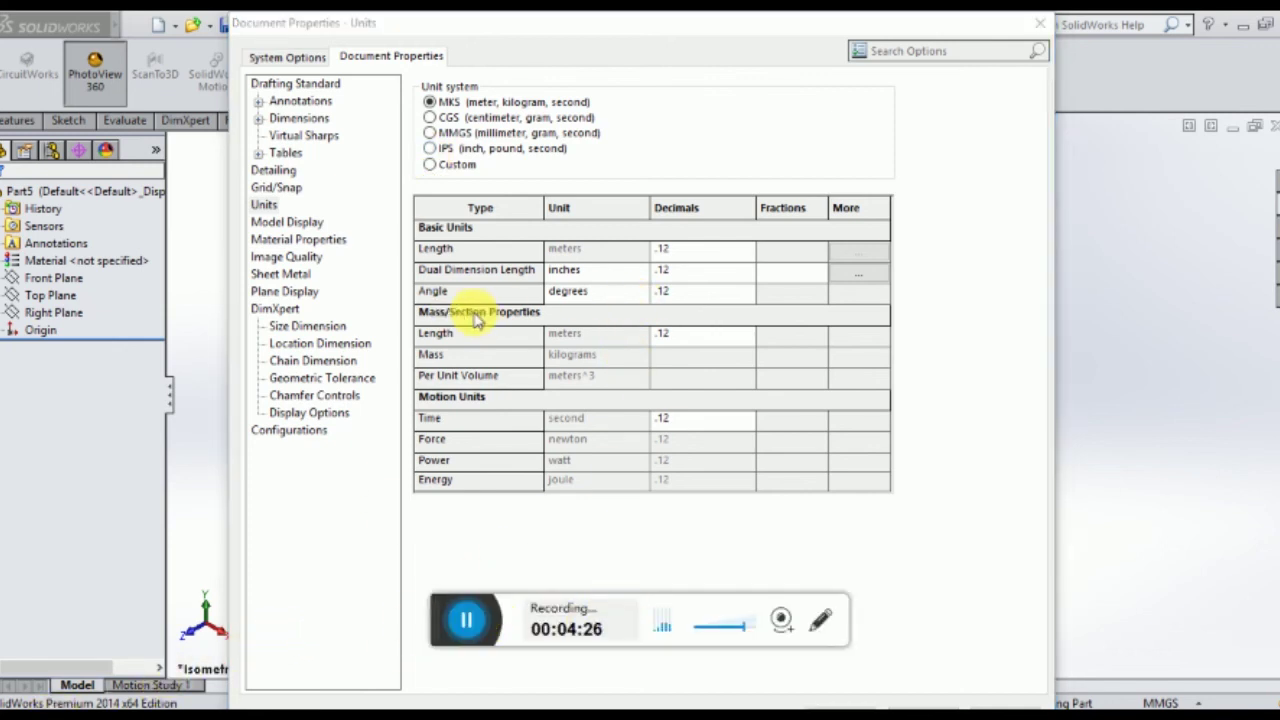
left_click(437, 133)
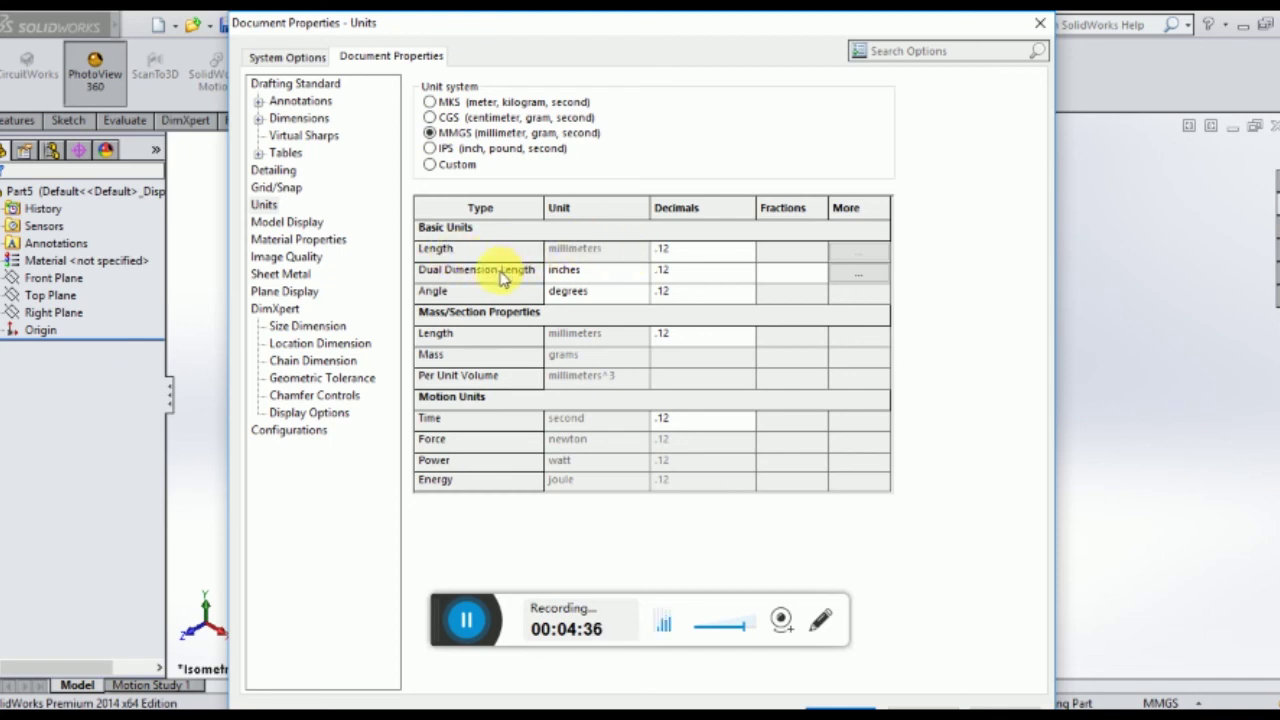
left_click(630, 276)
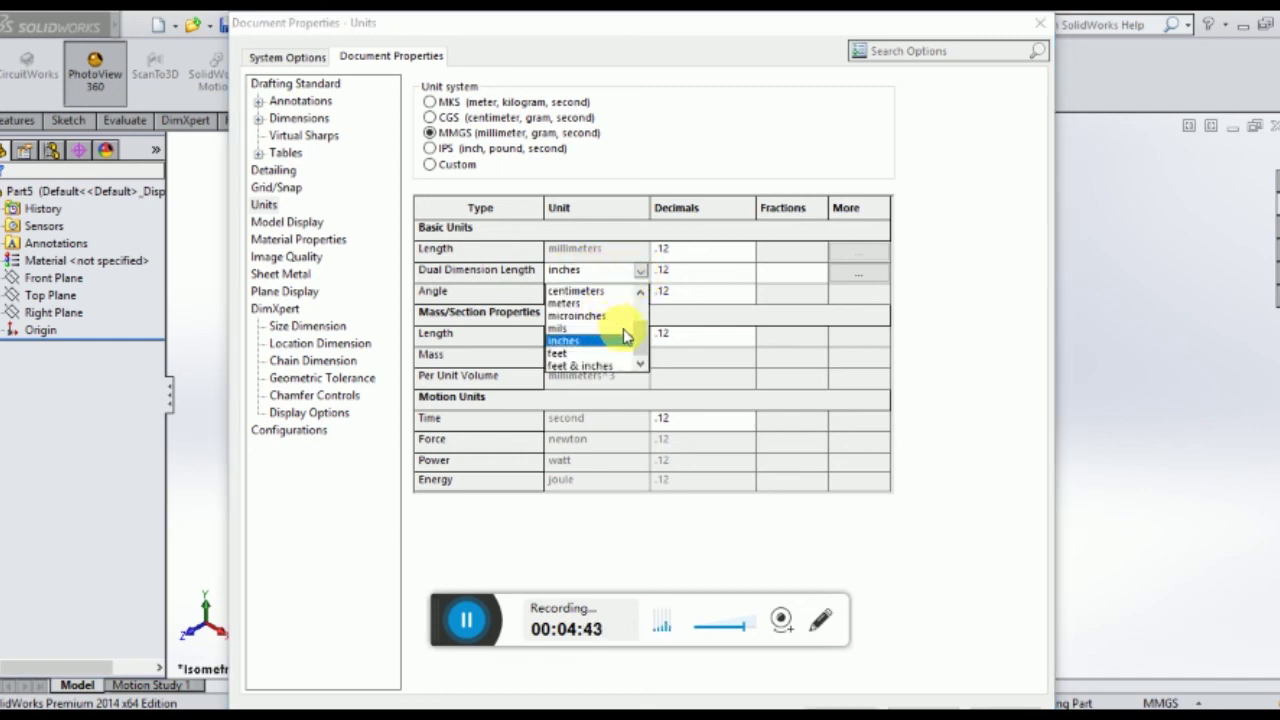
left_click(640, 272)
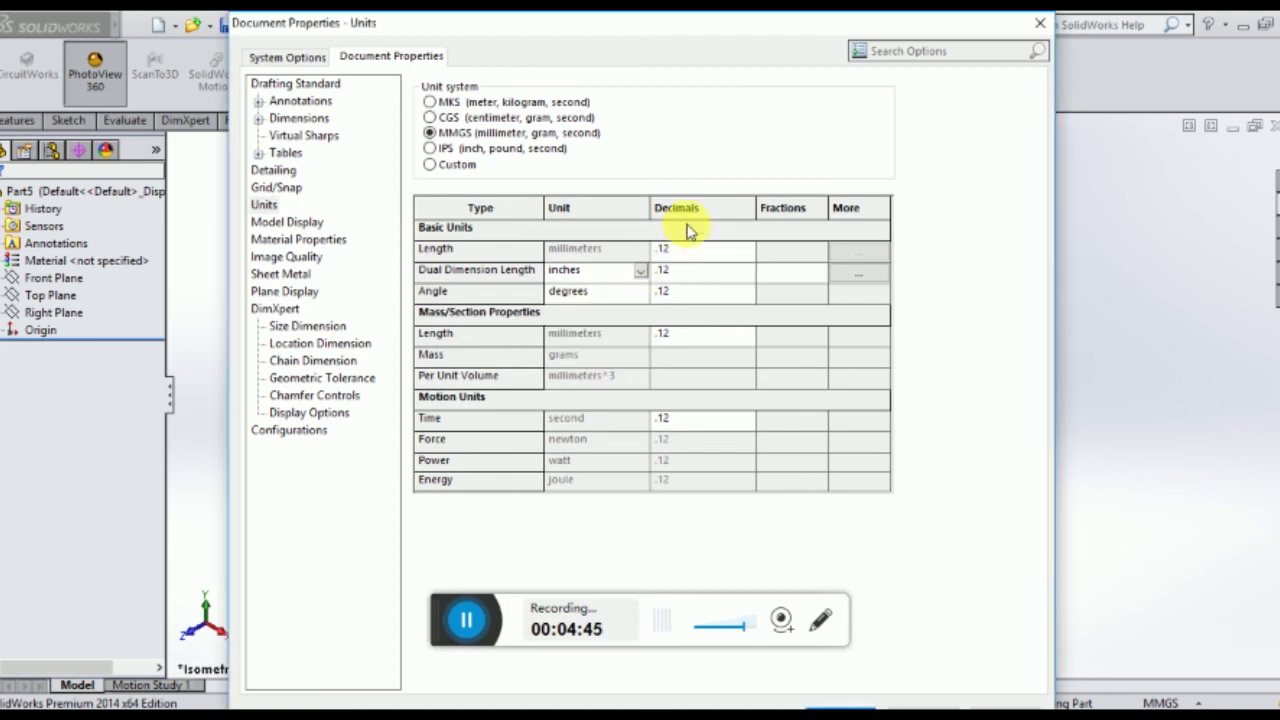
left_click(749, 252)
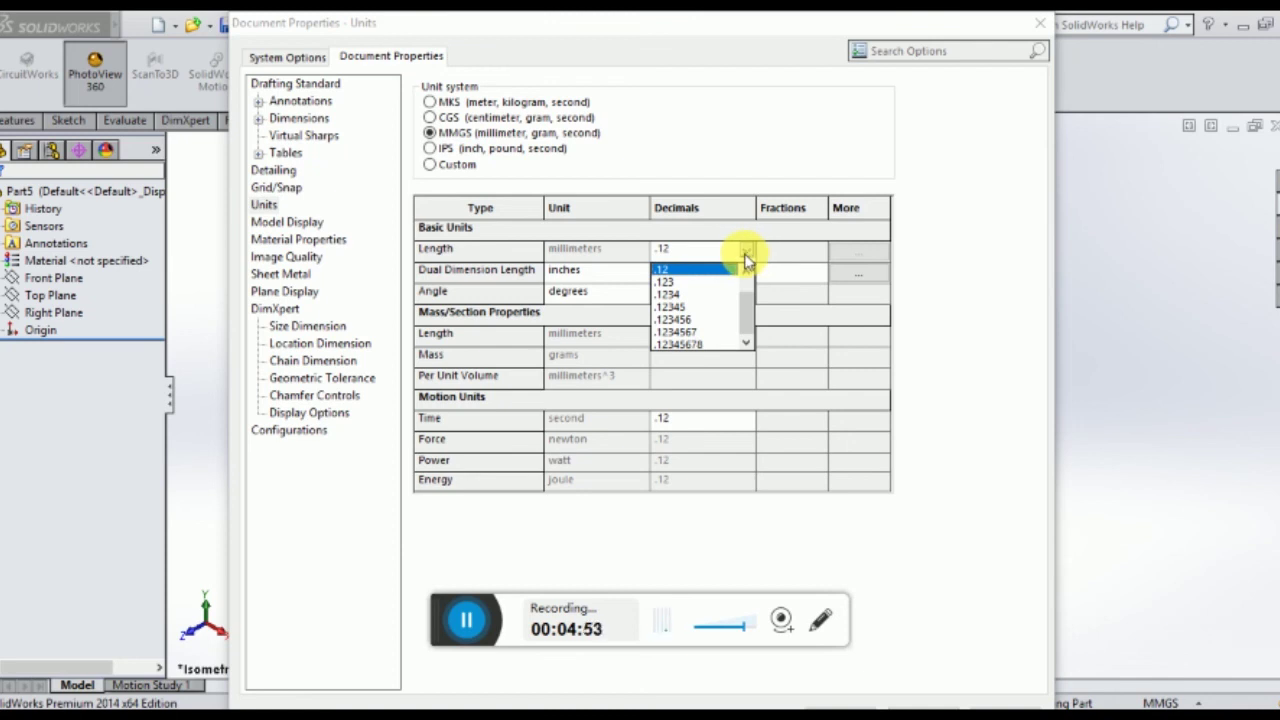
left_click(745, 256)
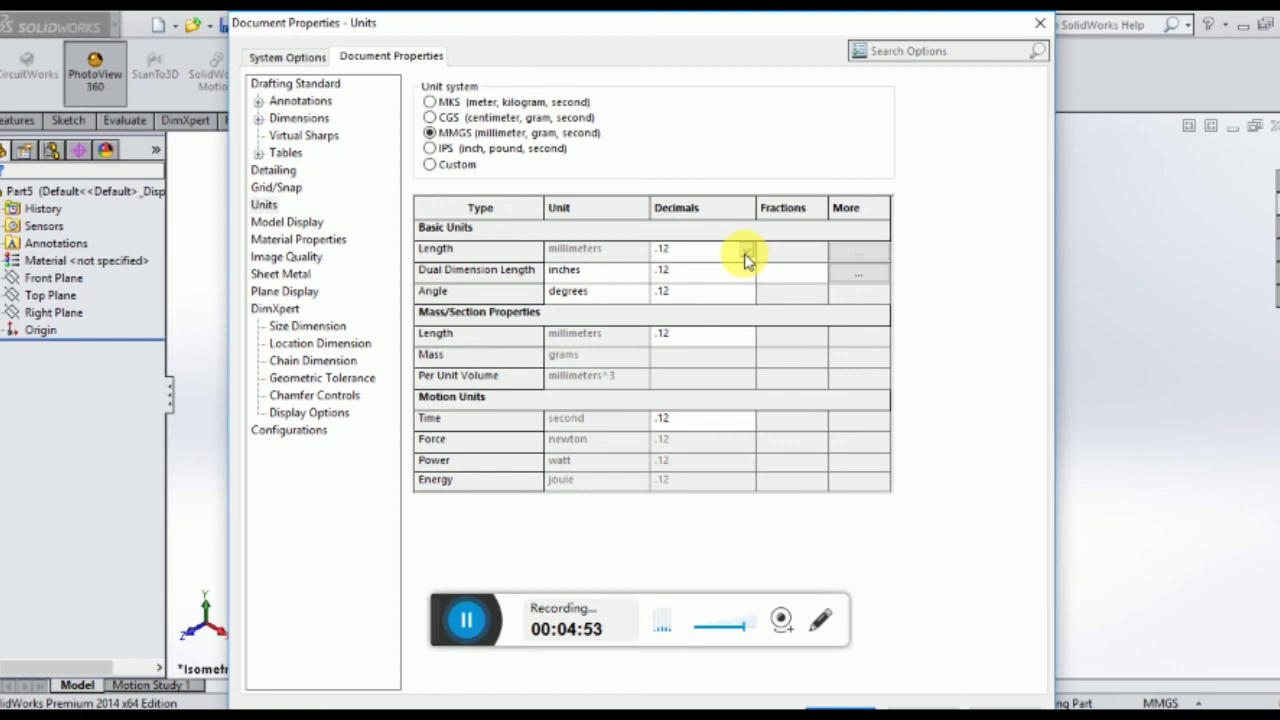
left_click(617, 297)
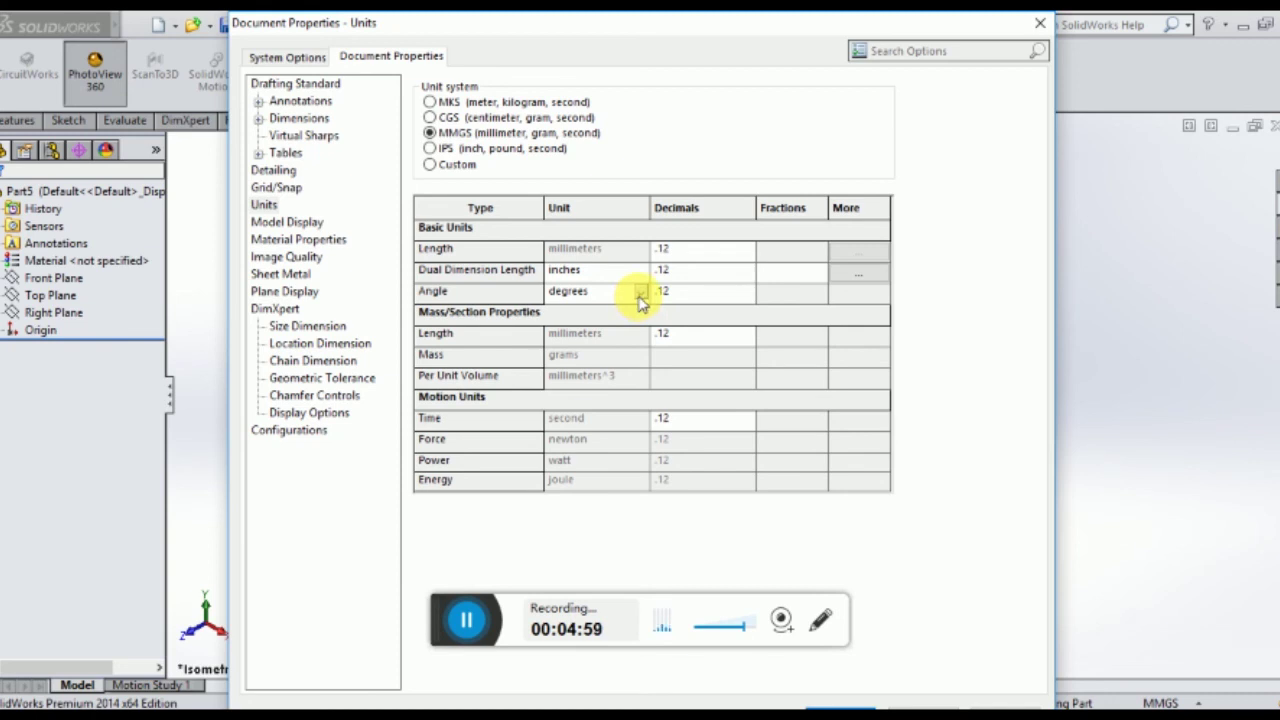
left_click(640, 298)
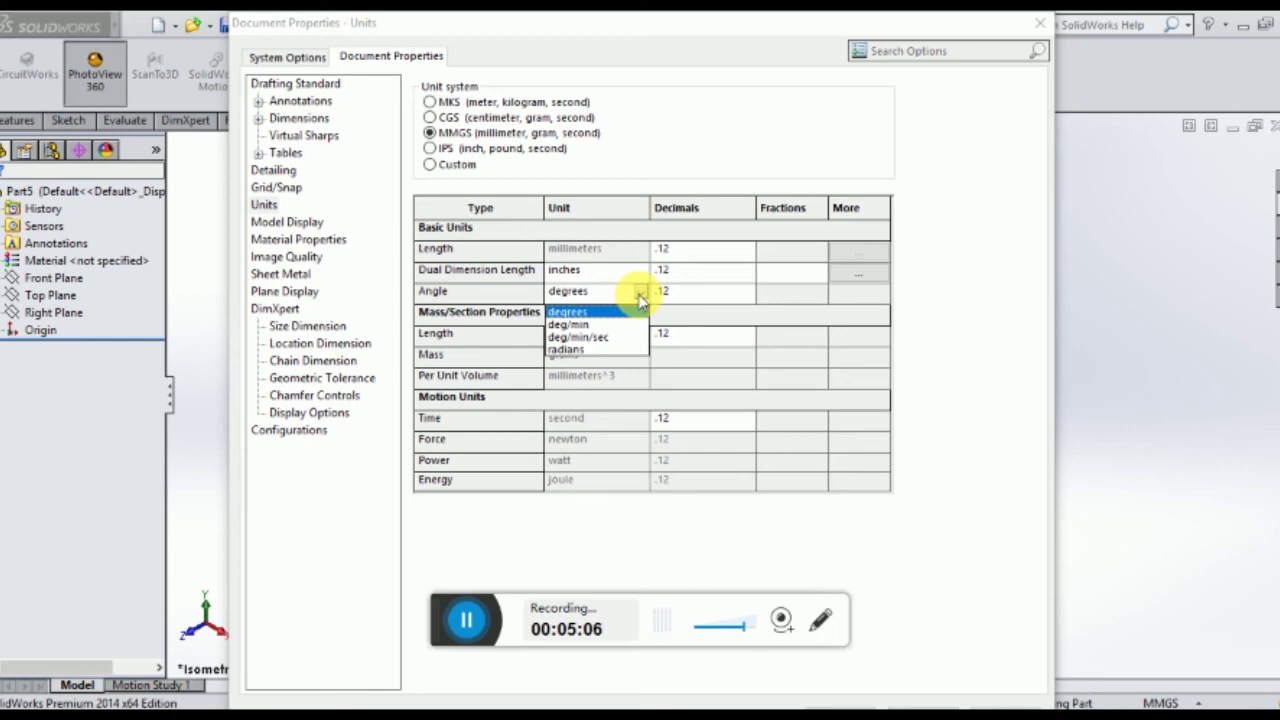
left_click(640, 298)
left_click(749, 293)
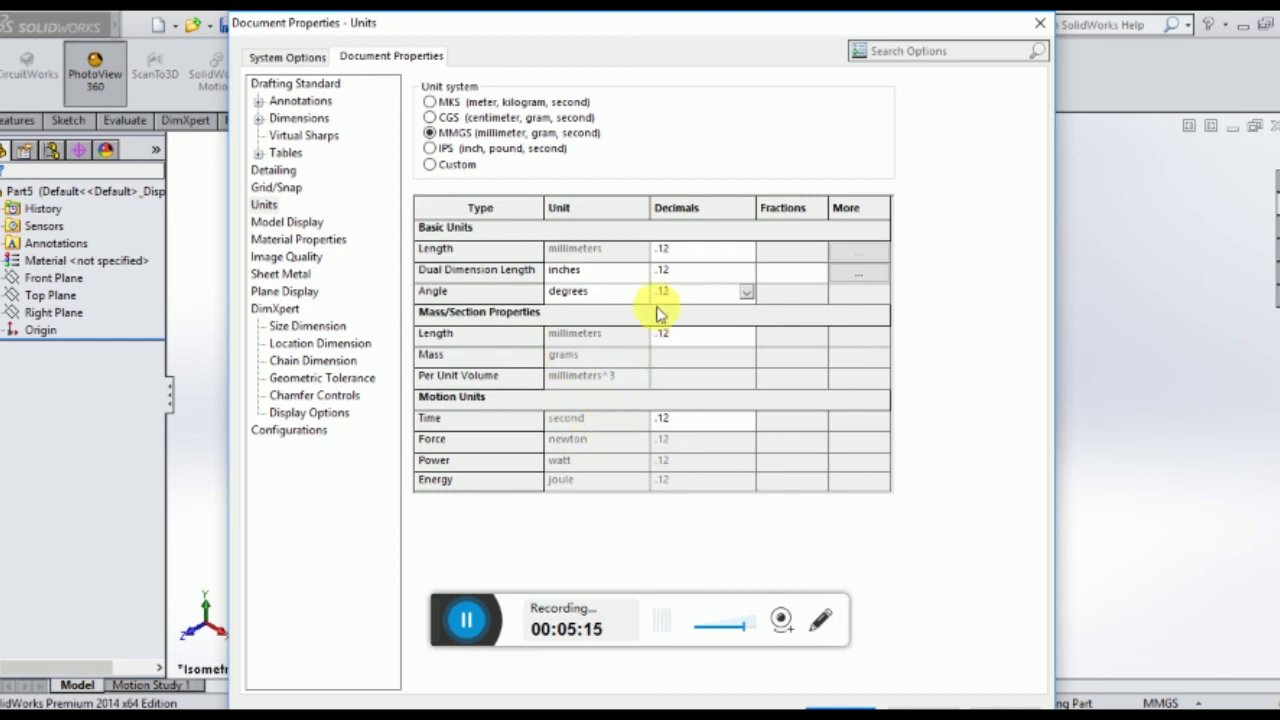
left_click(812, 273)
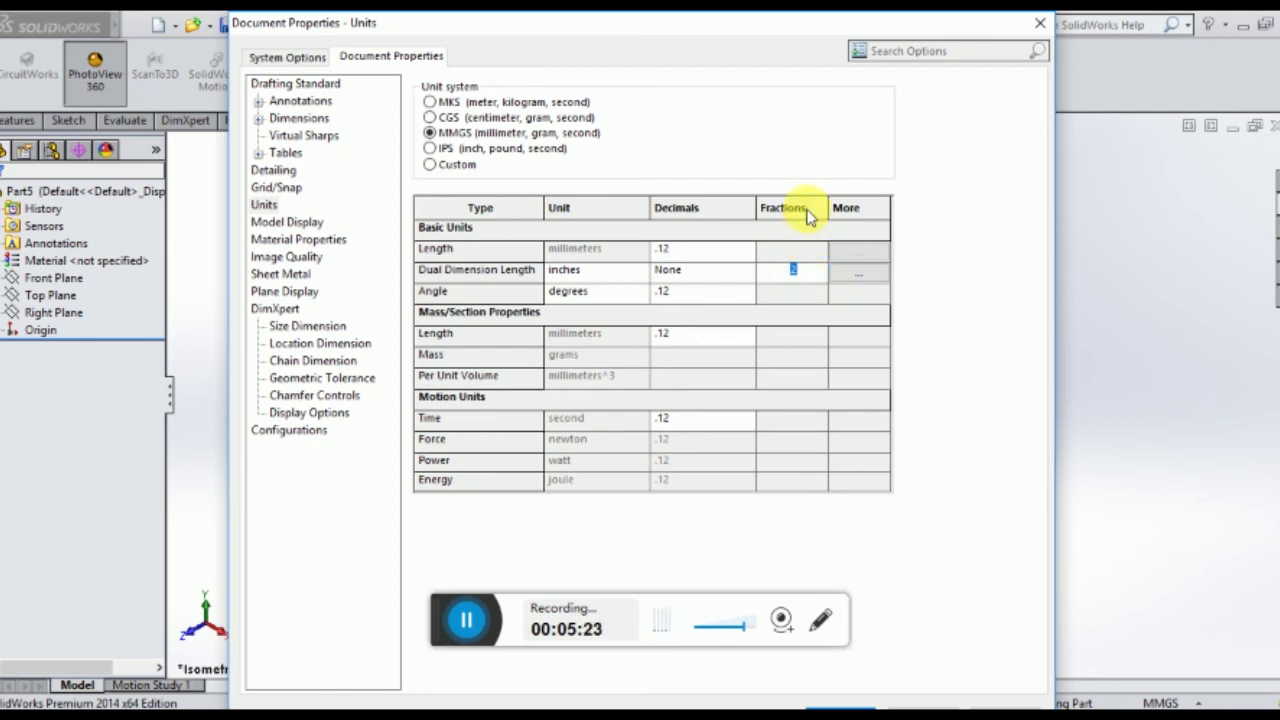
left_click(740, 270)
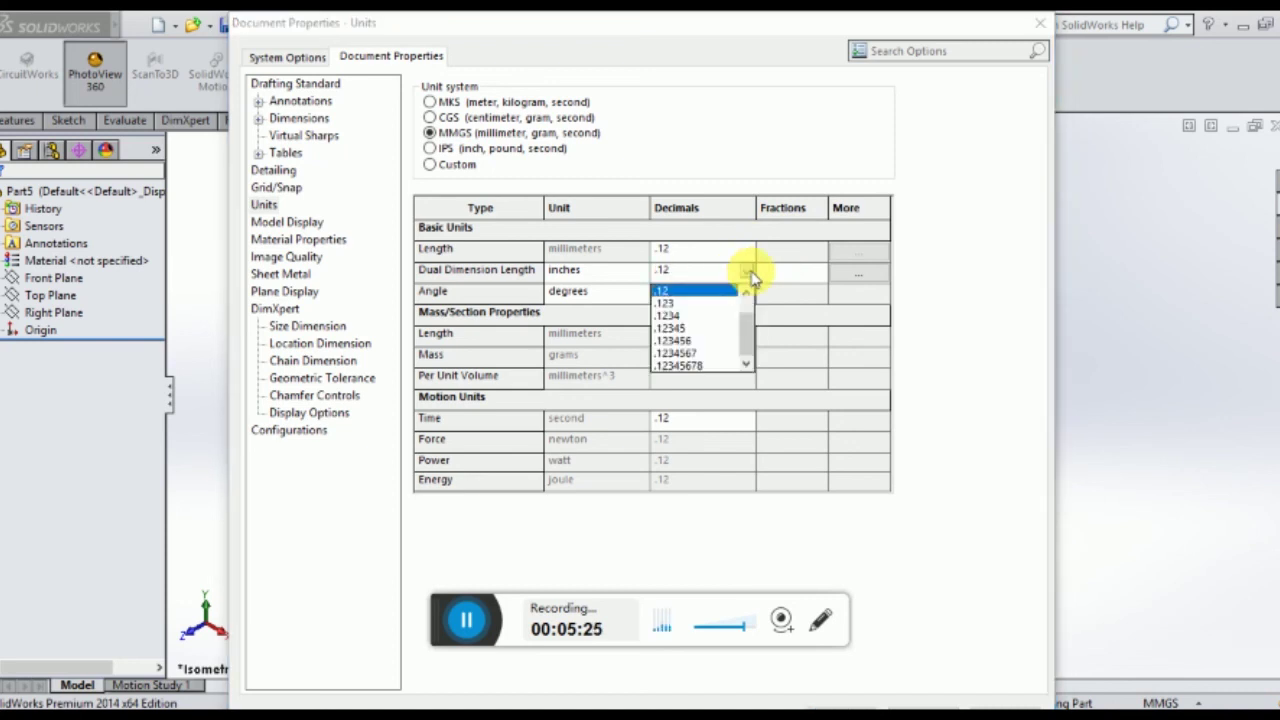
left_click(698, 292)
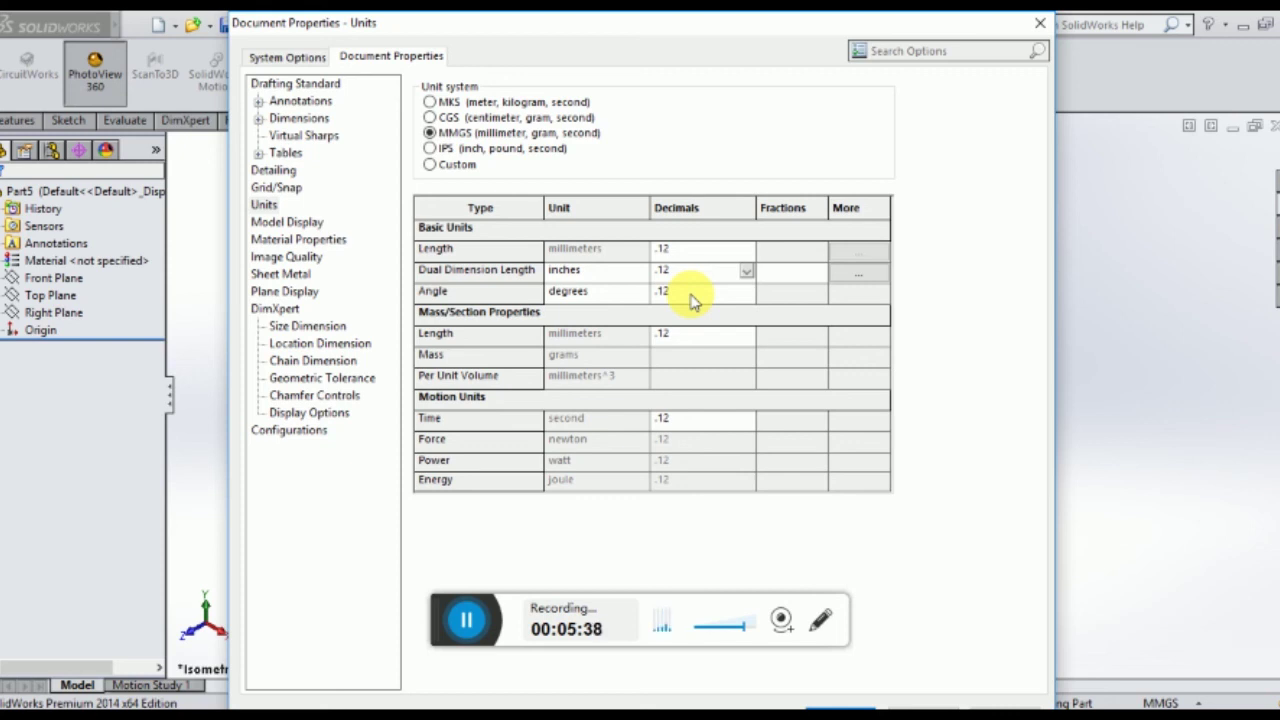
Step: Cycle the unit system through IPS, CGS and MKS, return to MMGS, and confirm with OK
left_click(430, 150)
left_click(432, 118)
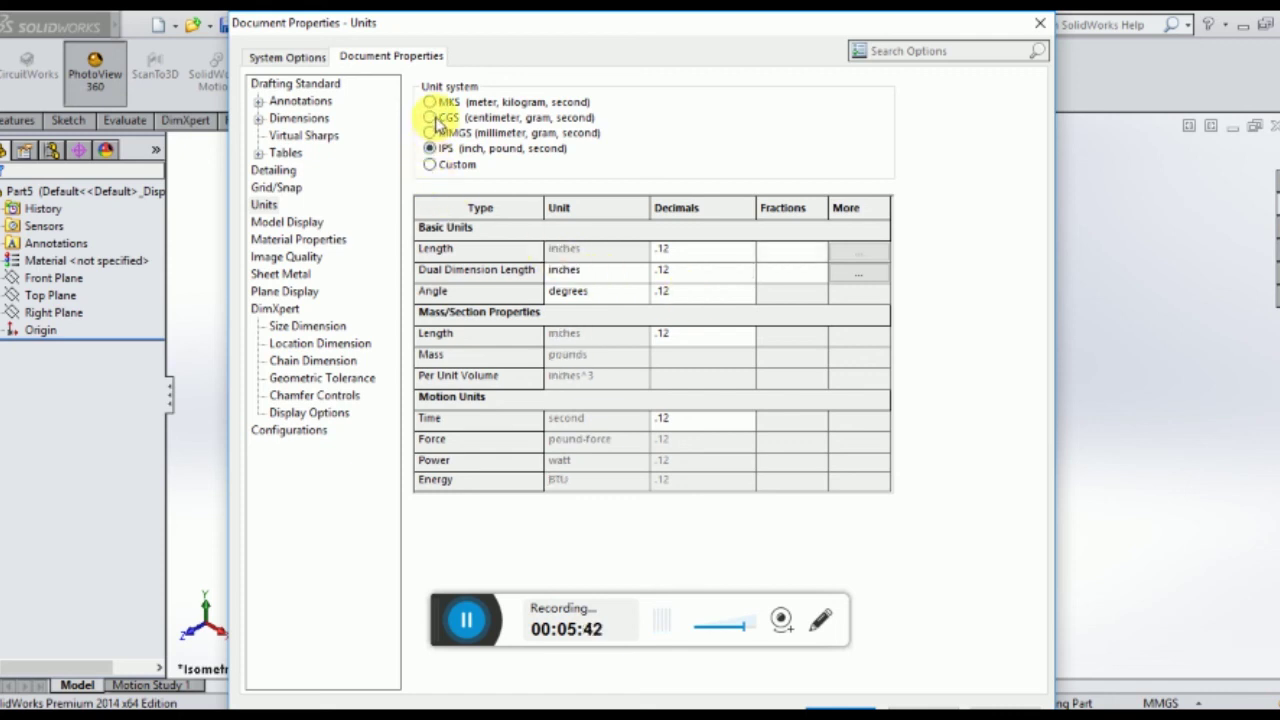
left_click(430, 102)
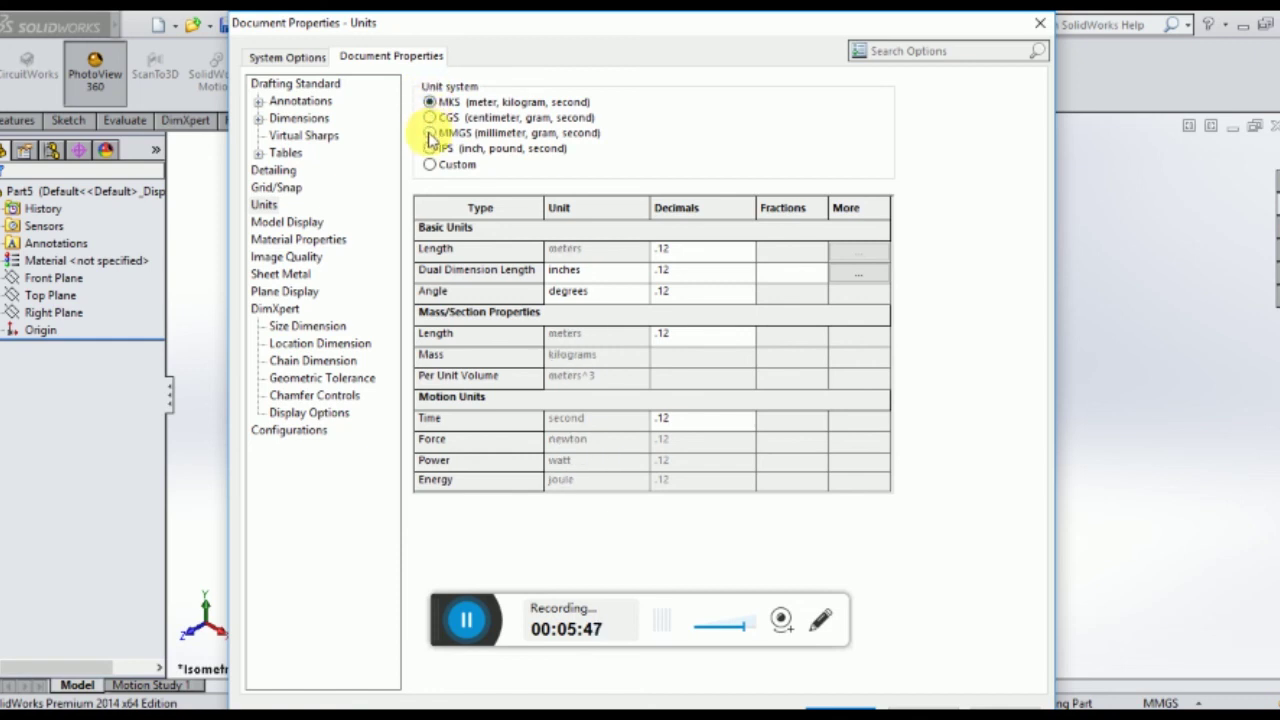
left_click(430, 133)
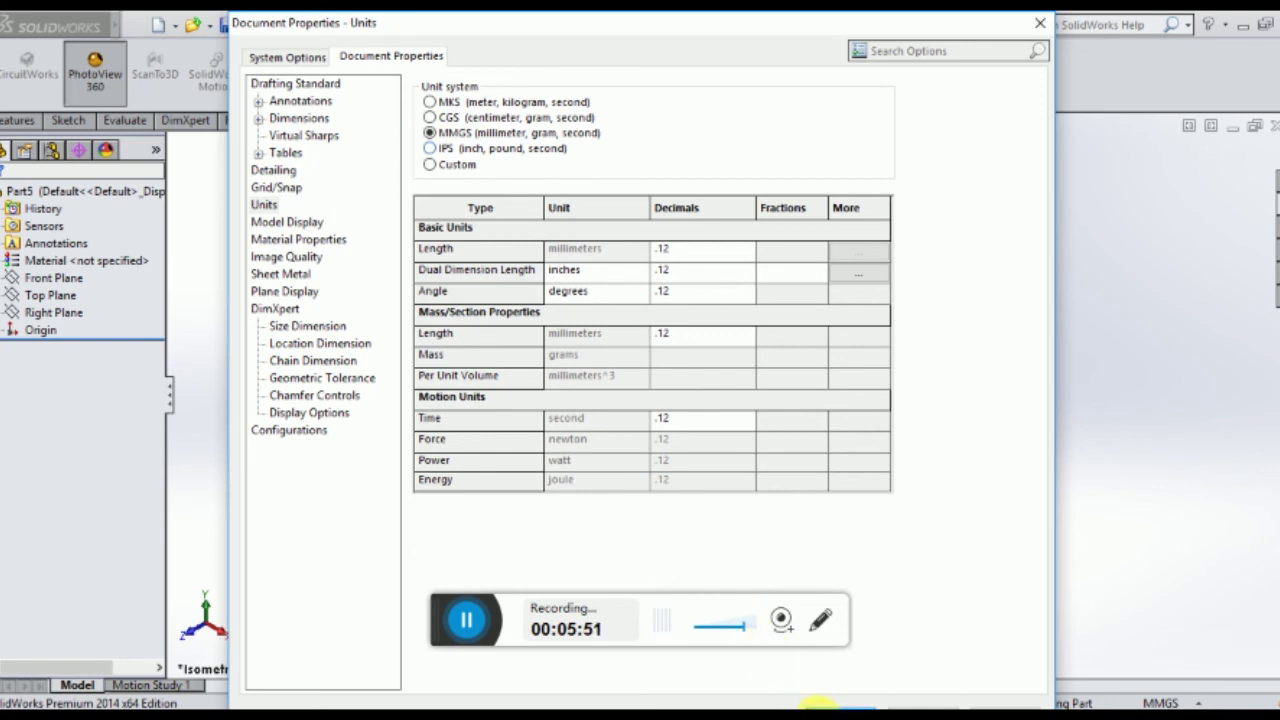
key("Return")
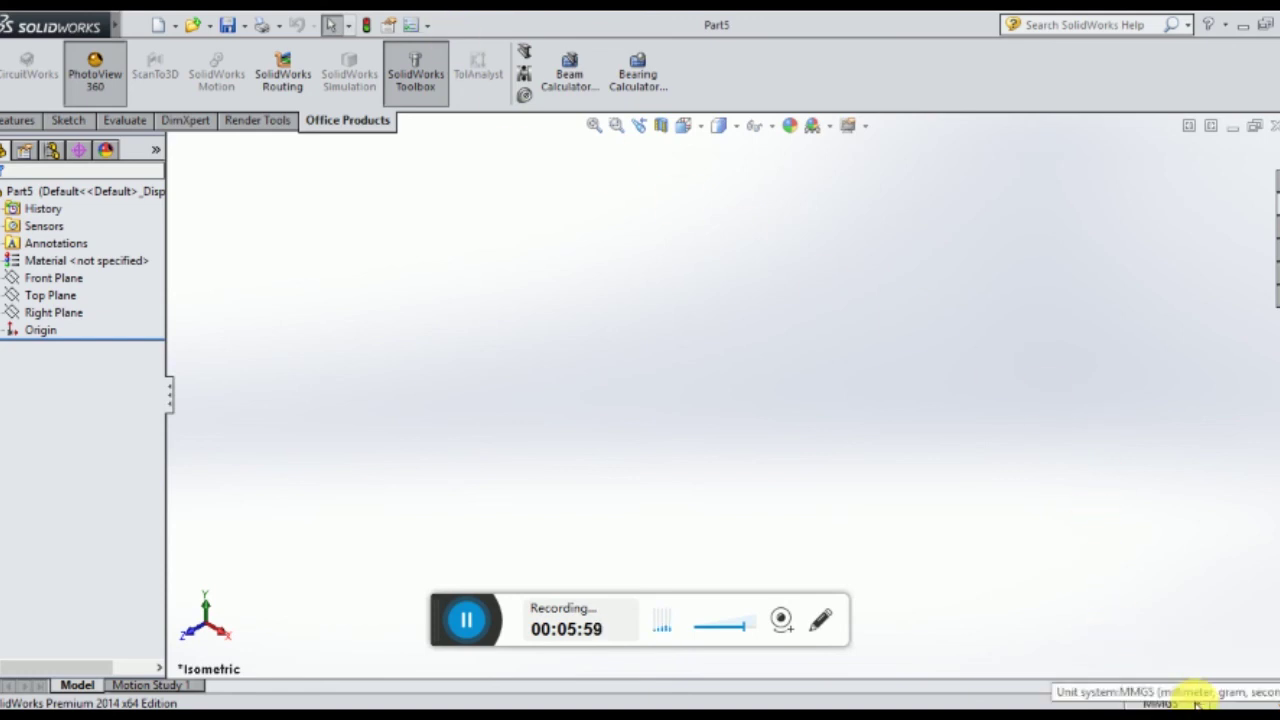
Step: Reopen Edit Document Units from the status bar's MMGS unit field
left_click(1196, 703)
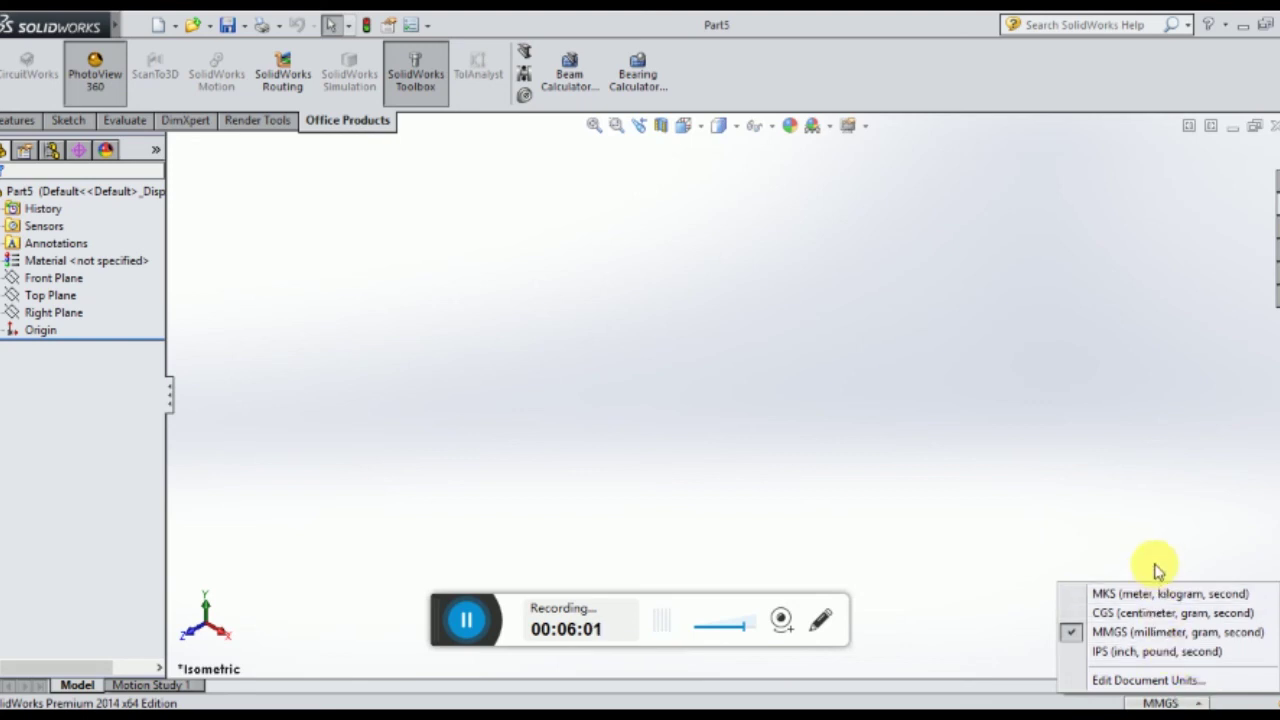
left_click(1155, 680)
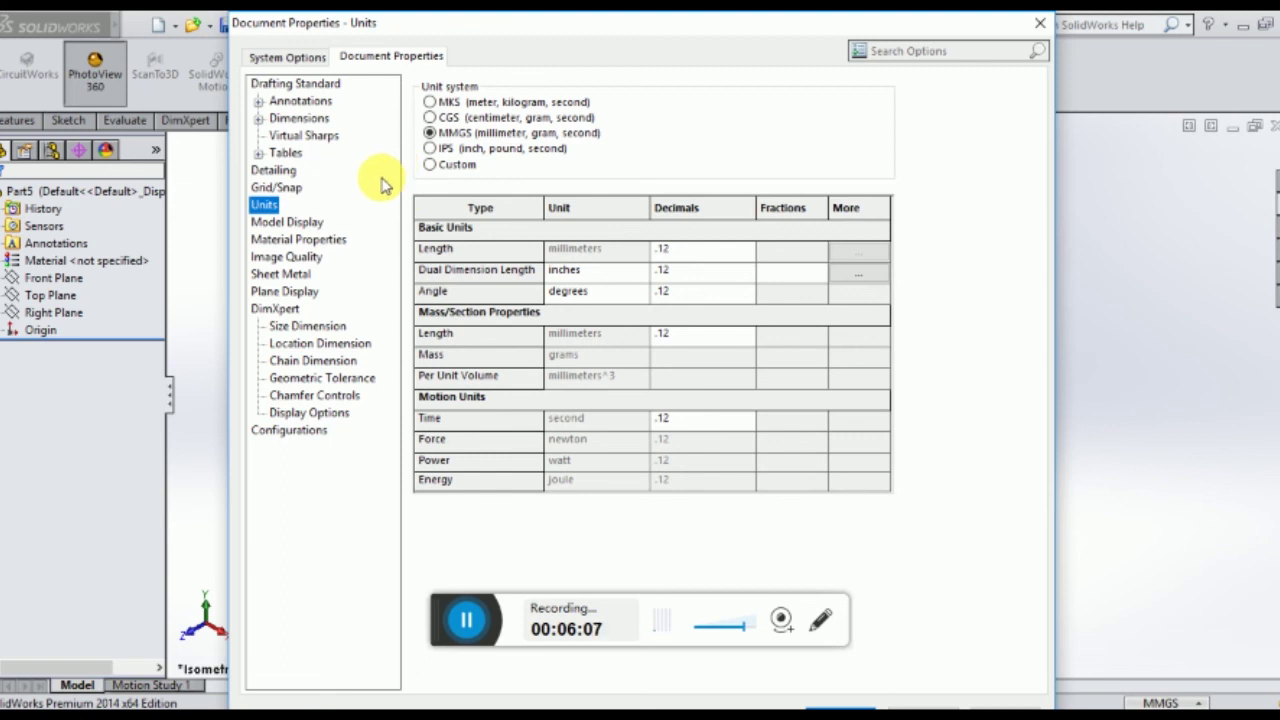
Step: Review Model Display colours for Hidden and Bend, then the Material Properties and Sheet Metal pages
left_click(322, 224)
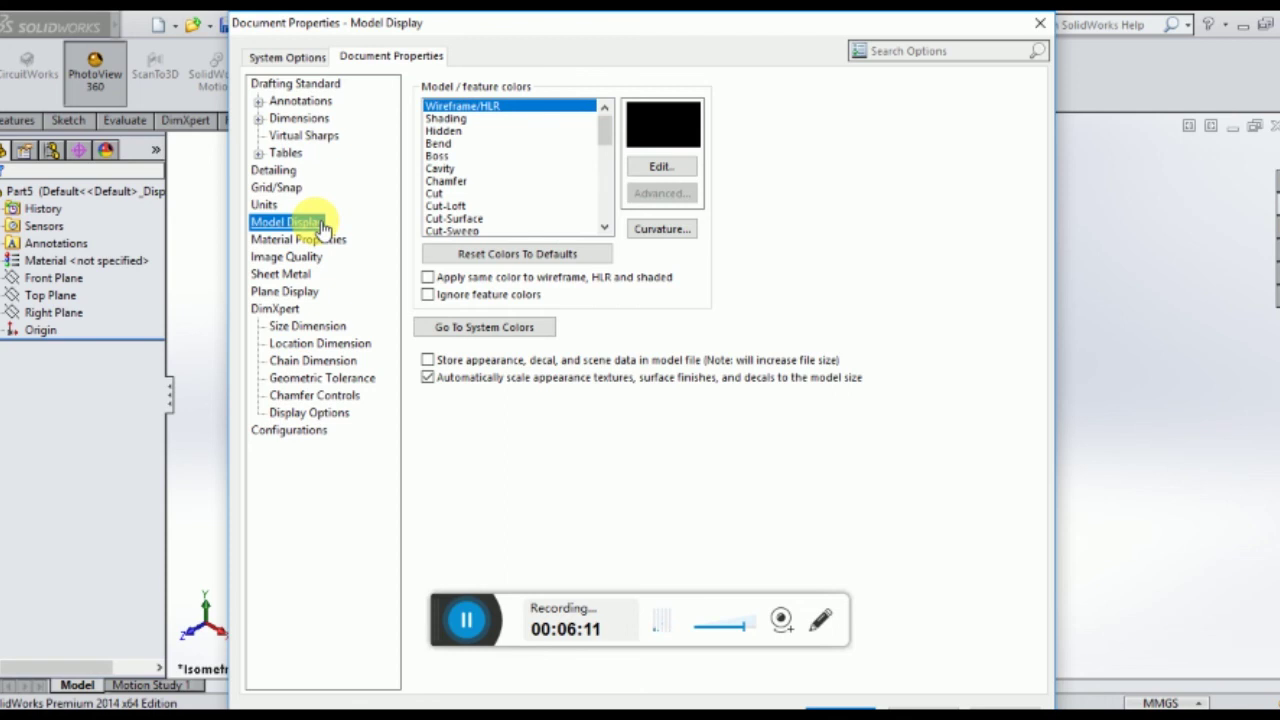
left_click(442, 131)
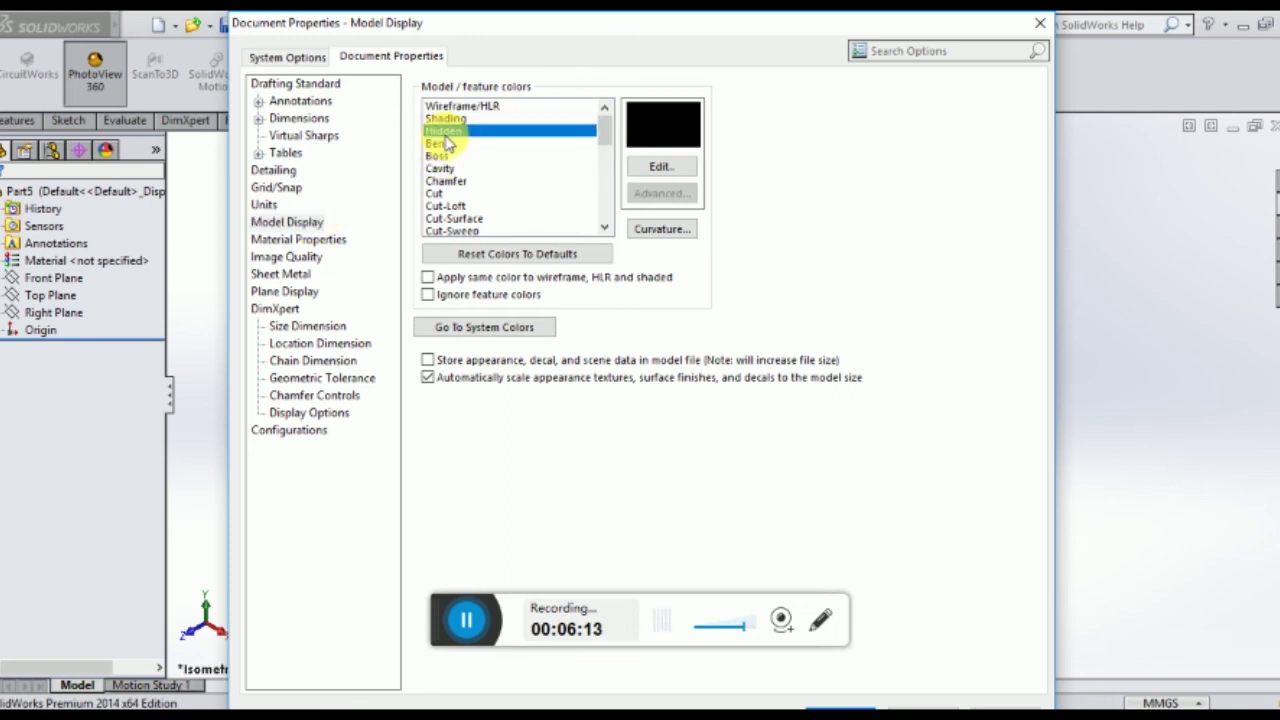
left_click(446, 146)
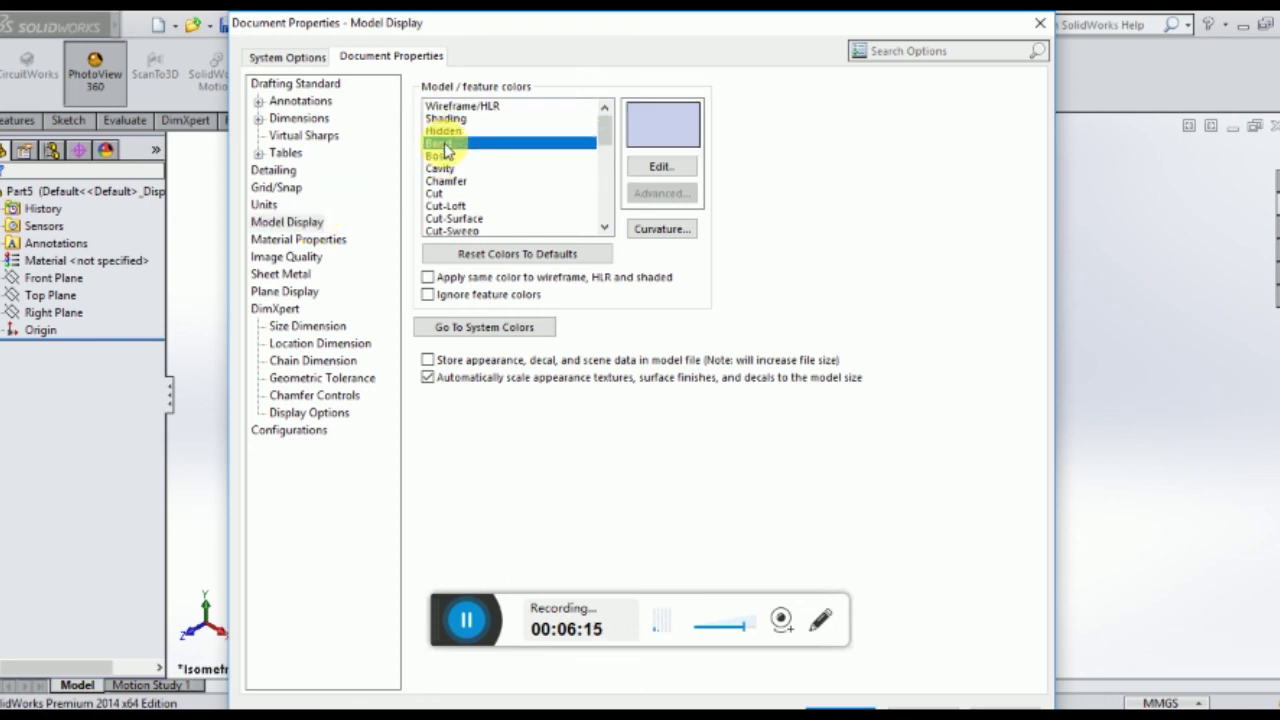
left_click(345, 242)
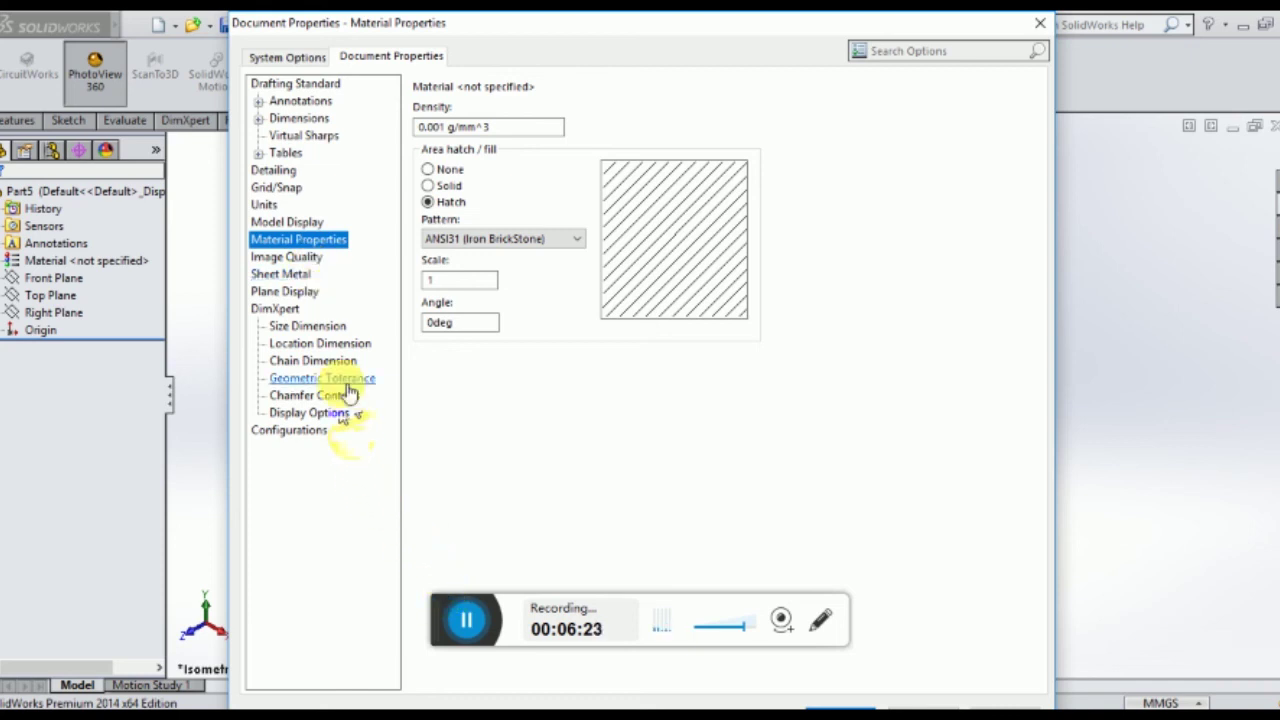
left_click(300, 276)
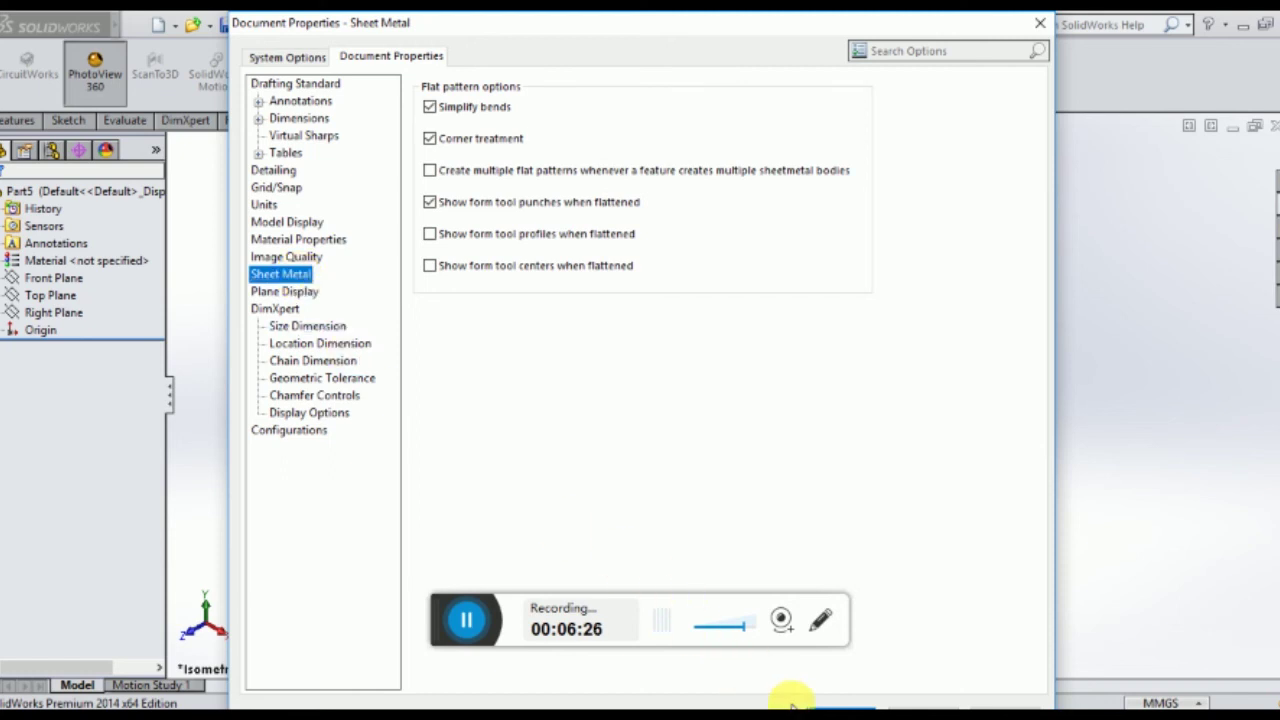
left_click(829, 703)
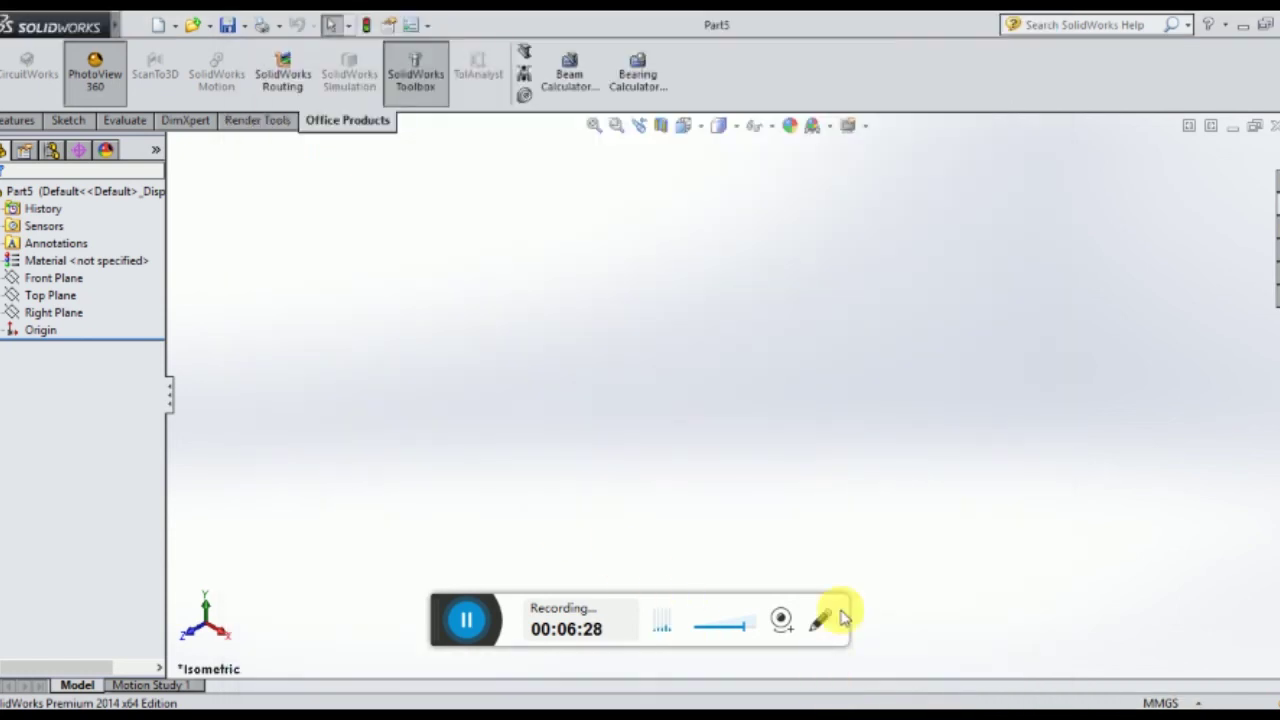